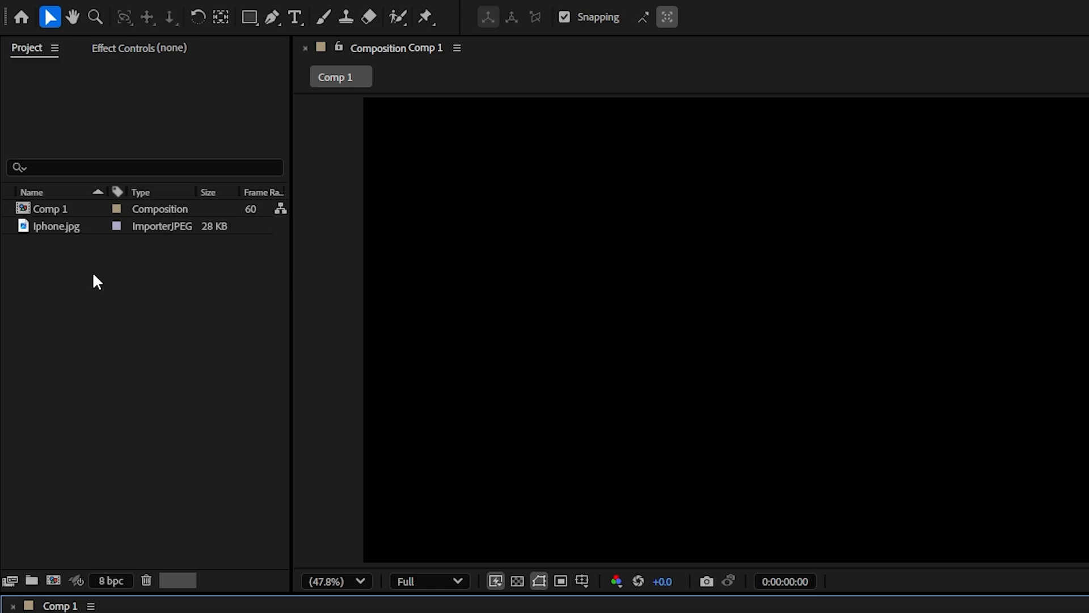
# Step: Add Iphone.jpg to Comp 1, scaled down near the frame's right edge, and turn on the transparency grid
pyautogui.moveTo(59, 225); pyautogui.dragTo(425, 608)
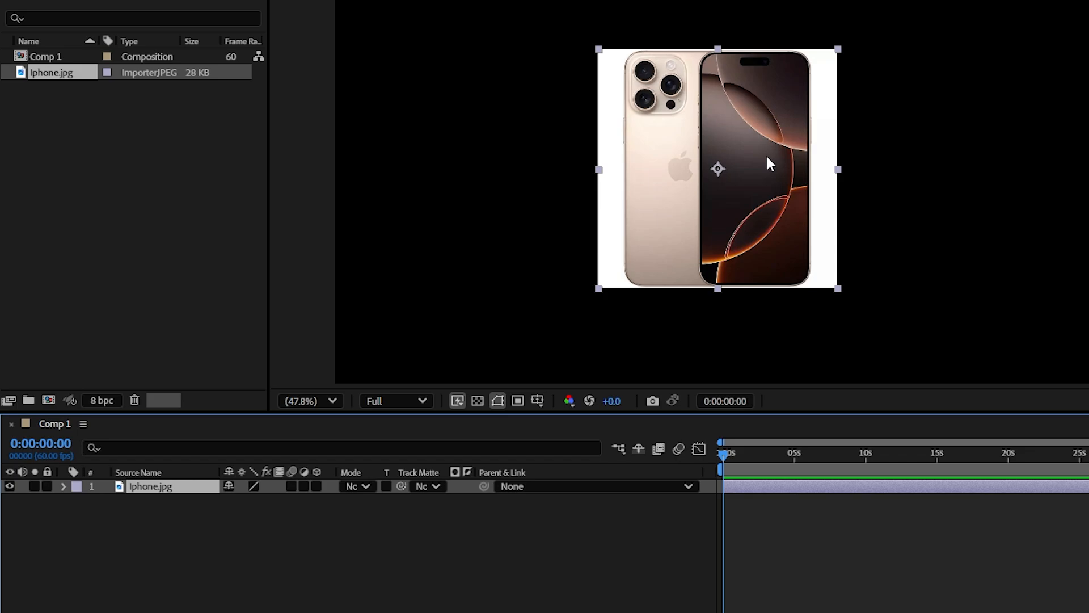
pyautogui.moveTo(838, 49); pyautogui.dragTo(804, 83)
pyautogui.moveTo(717, 203); pyautogui.dragTo(949, 203)
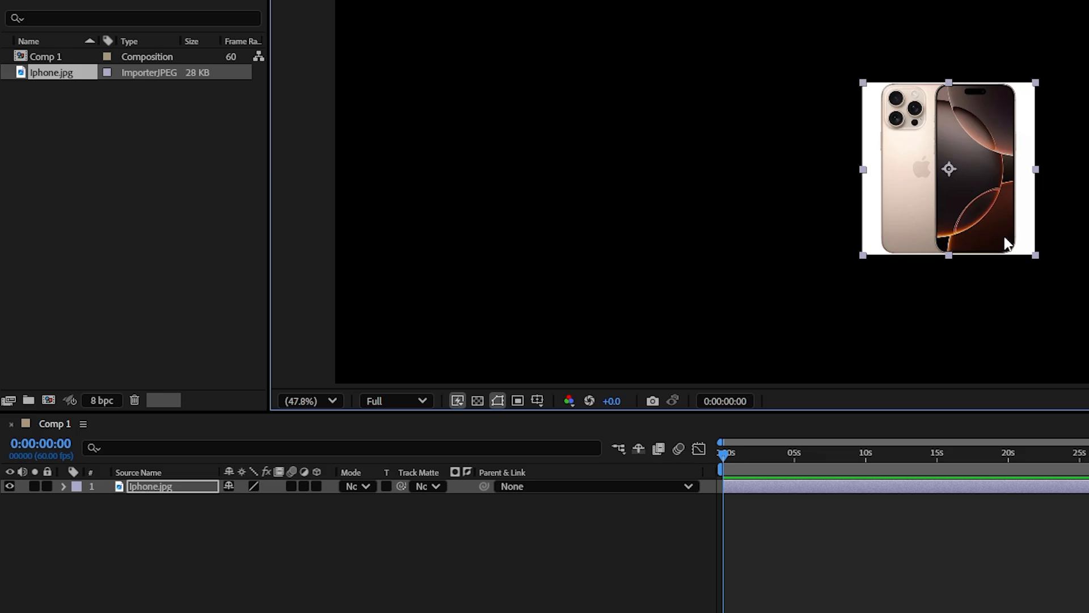
pyautogui.click(677, 200)
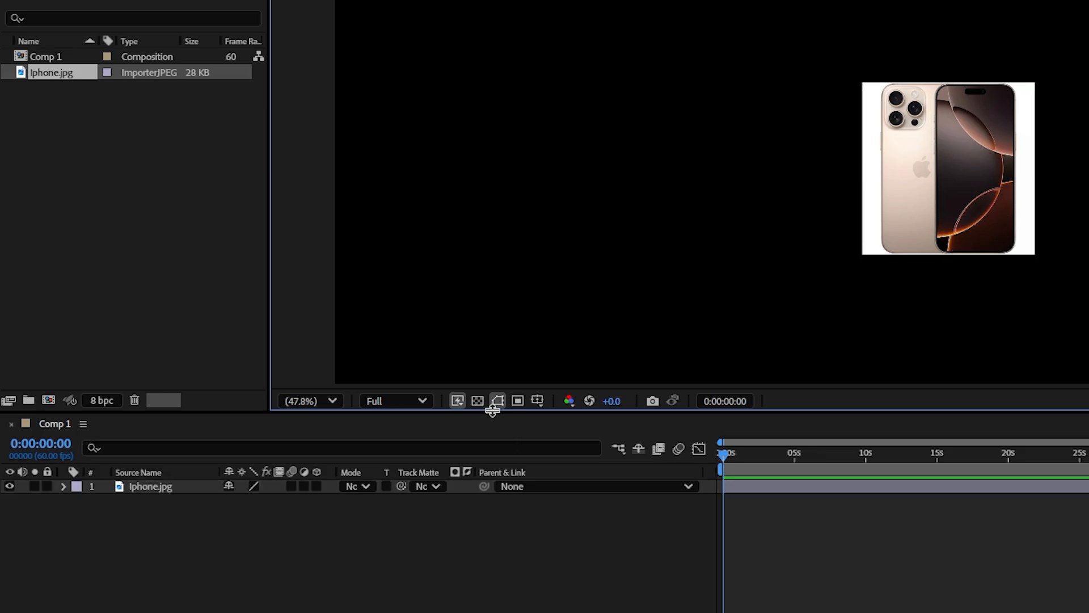
pyautogui.click(477, 400)
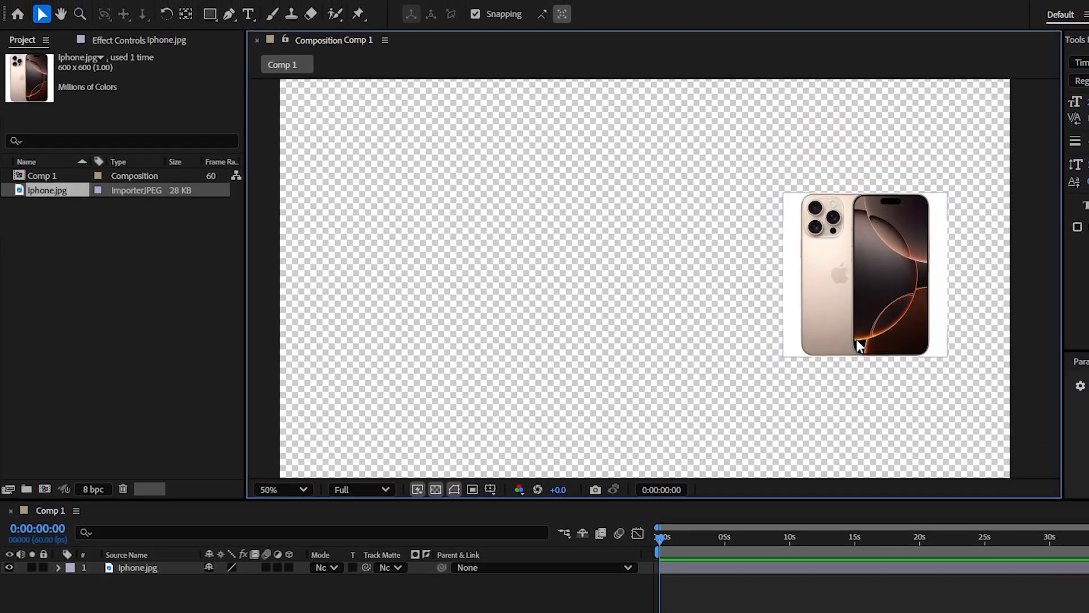
# Step: Draw a rectangle about 419 px tall over the reference image's front phone and set its stroke width to 0 px
pyautogui.scroll(2, 858, 345)
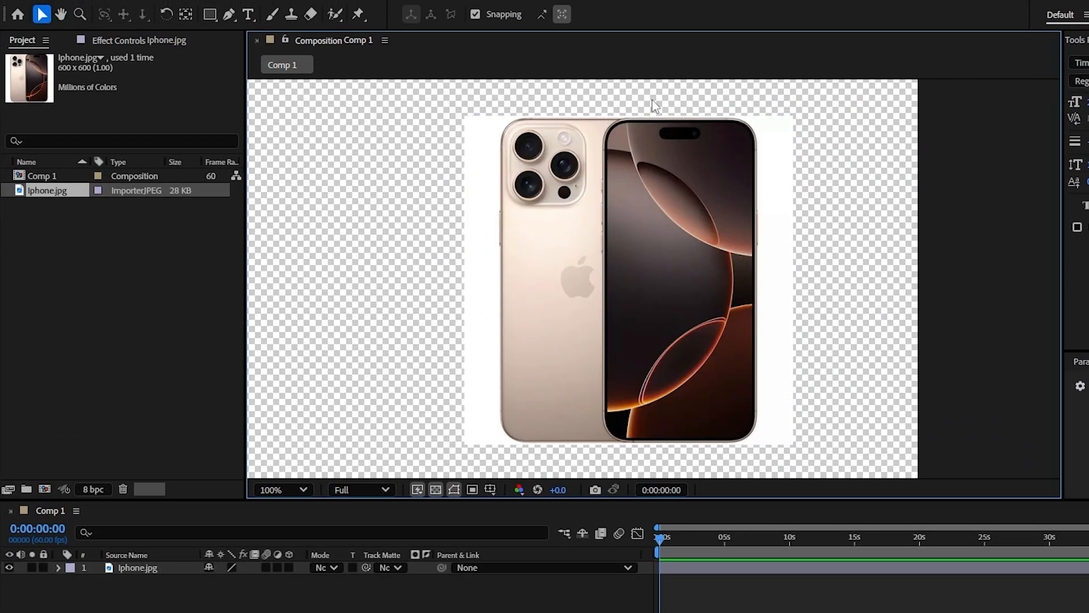
pyautogui.click(209, 16)
pyautogui.moveTo(750, 121); pyautogui.dragTo(609, 441)
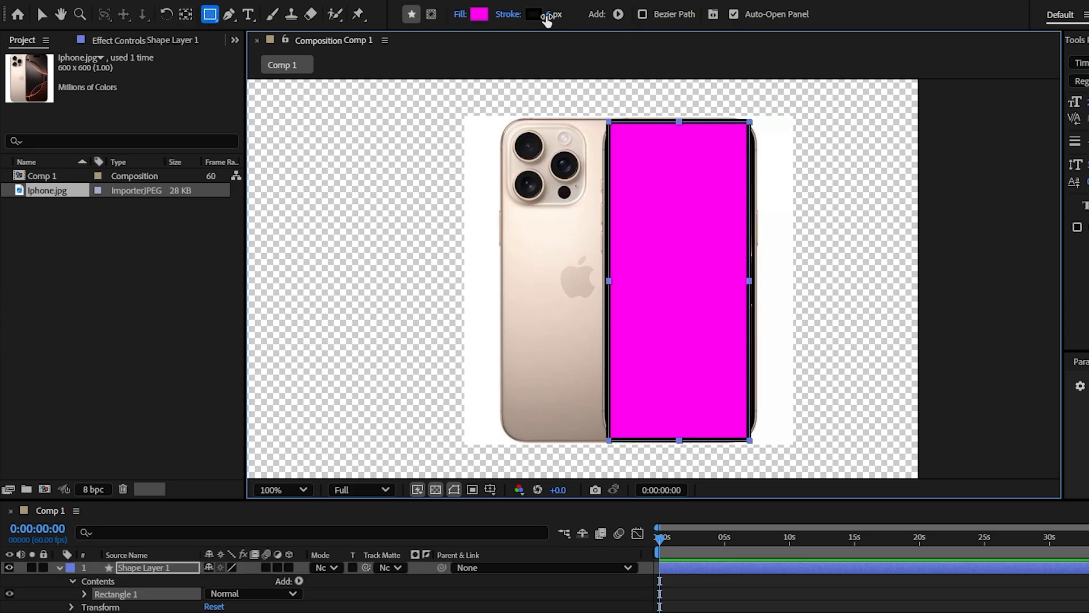
pyautogui.moveTo(549, 18); pyautogui.dragTo(491, 25)
# Step: Fit the rectangle to the phone outline with a size of 198 × 421.3 and a roundness of 32
pyautogui.click(84, 594)
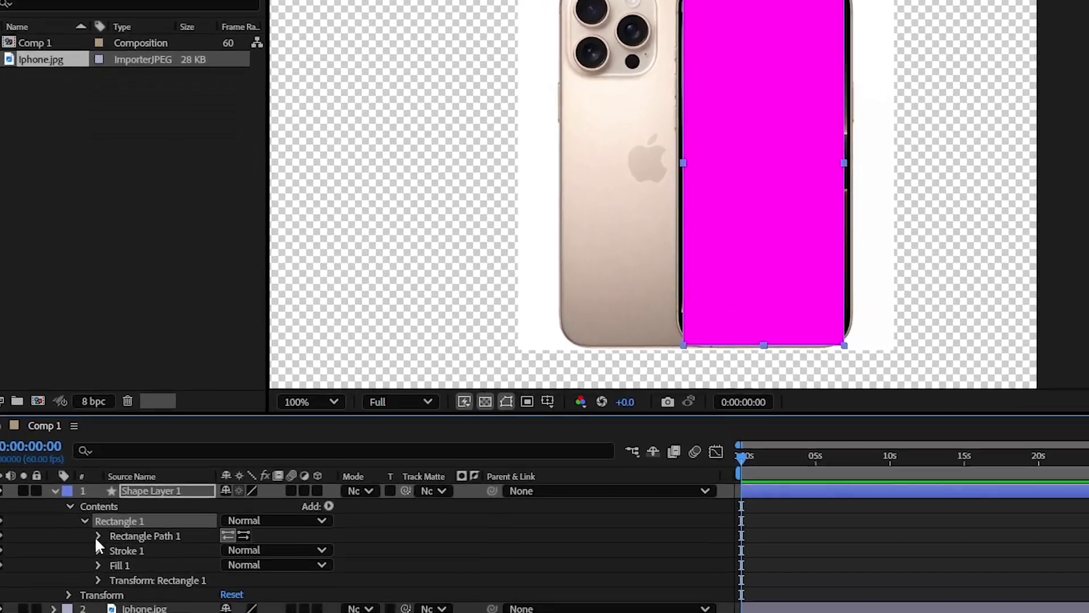
pyautogui.click(98, 536)
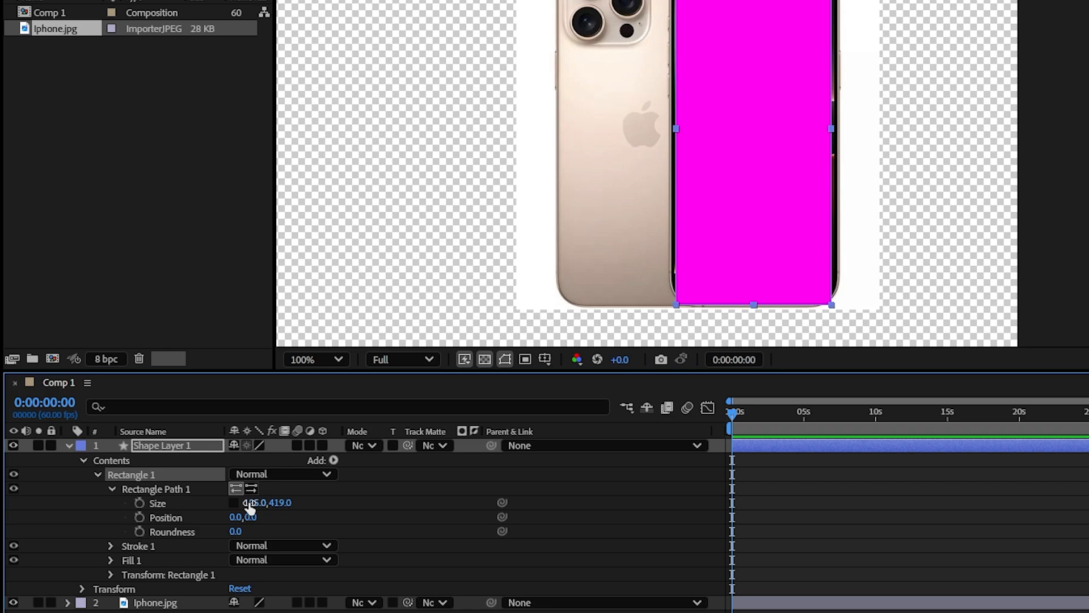
pyautogui.moveTo(250, 504); pyautogui.dragTo(257, 531)
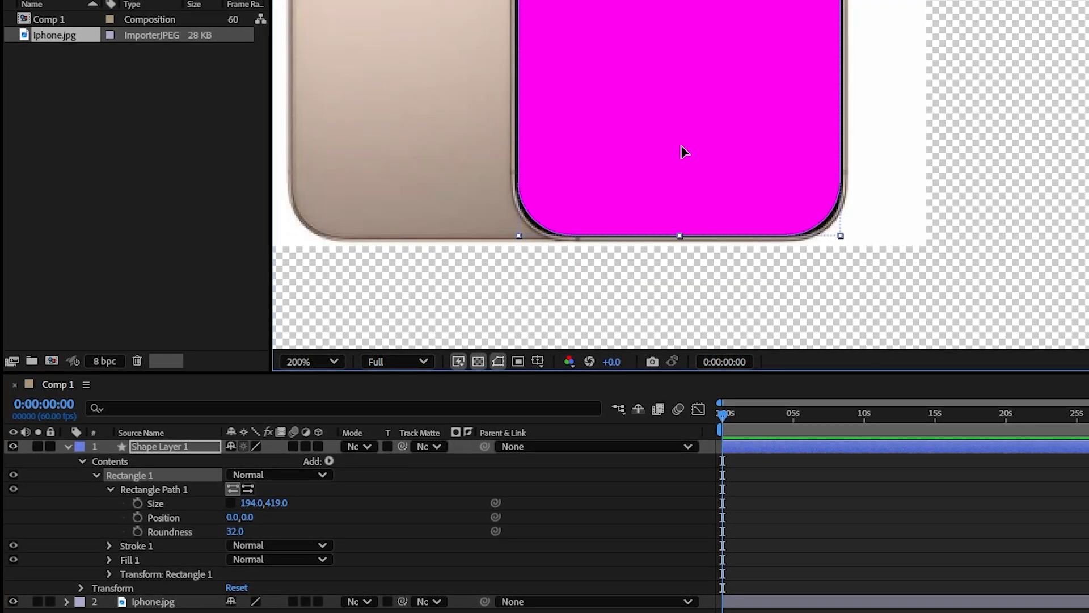
pyautogui.scroll(-3, 994, 260)
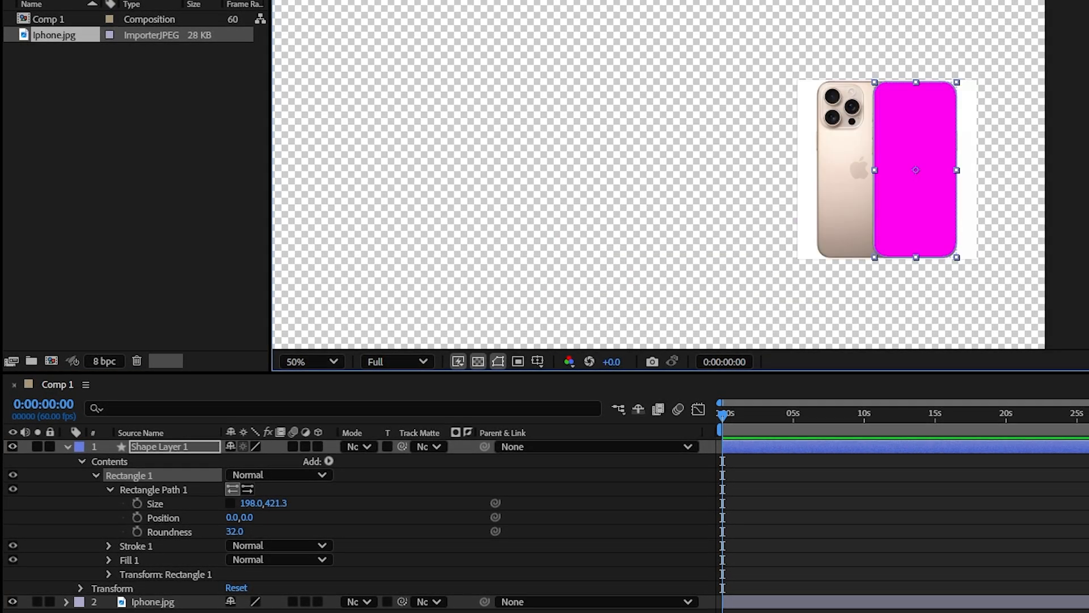
# Step: Fill the rounded rectangle with dark gray 424242 and center it in the composition
pyautogui.moveTo(659, 231); pyautogui.dragTo(572, 290)
pyautogui.click(964, 147)
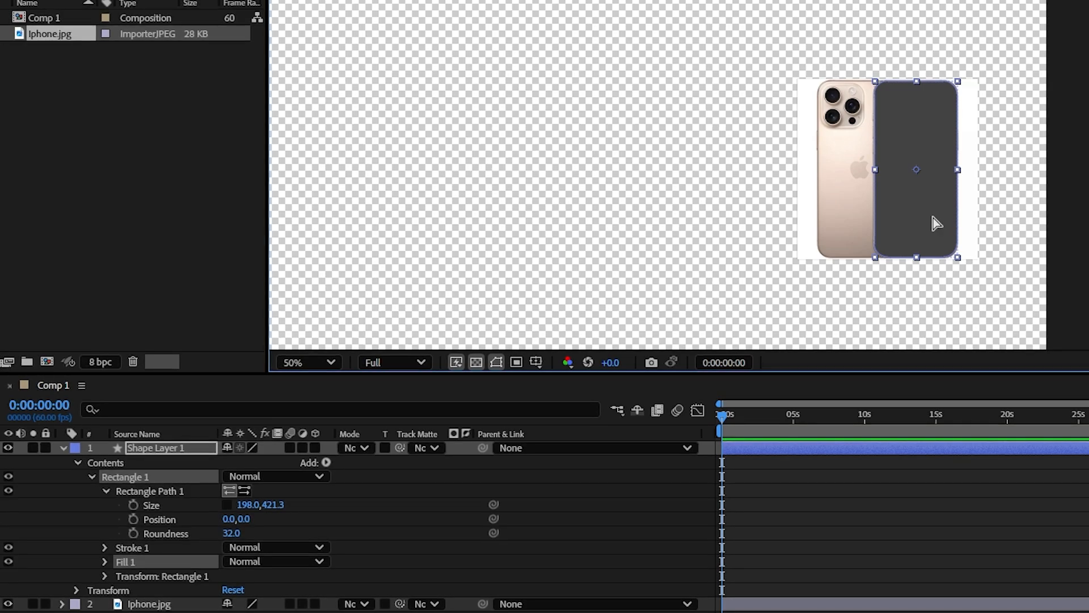
pyautogui.hotkey('ctrl', 'Home')
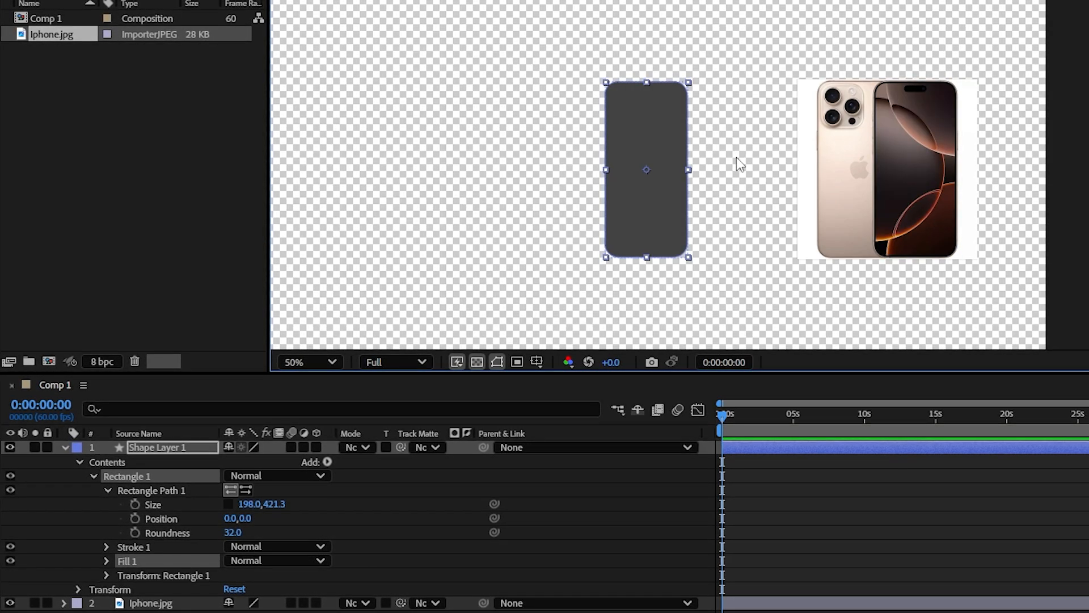
# Step: Draw a small rectangle about 59 × 18 px over the reference phone's front camera cutout
pyautogui.scroll(2, 925, 180)
pyautogui.scroll(2, 930, 173)
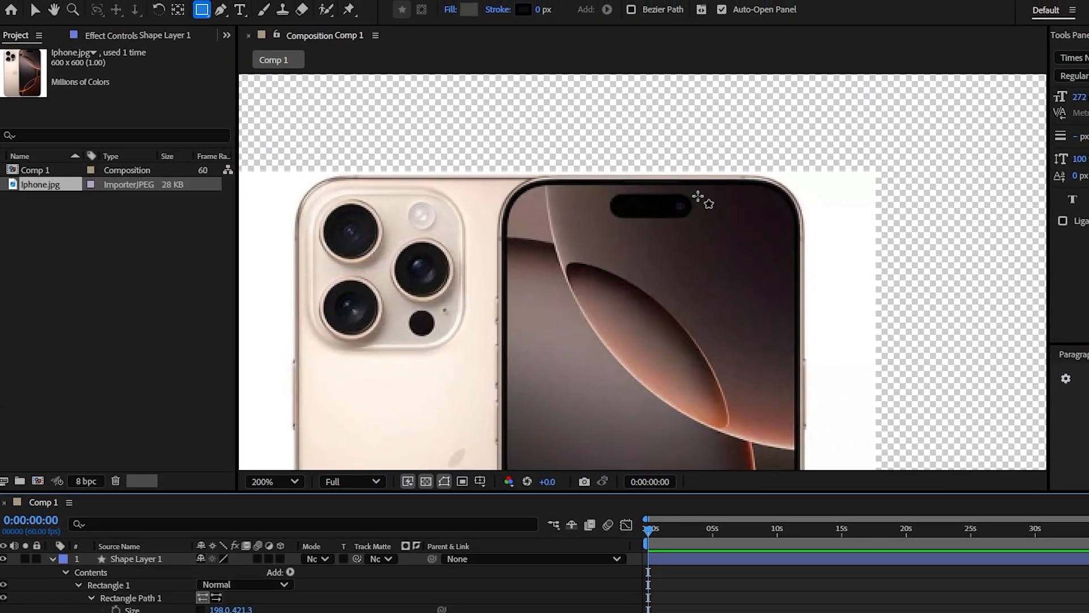
pyautogui.moveTo(699, 196); pyautogui.dragTo(608, 215)
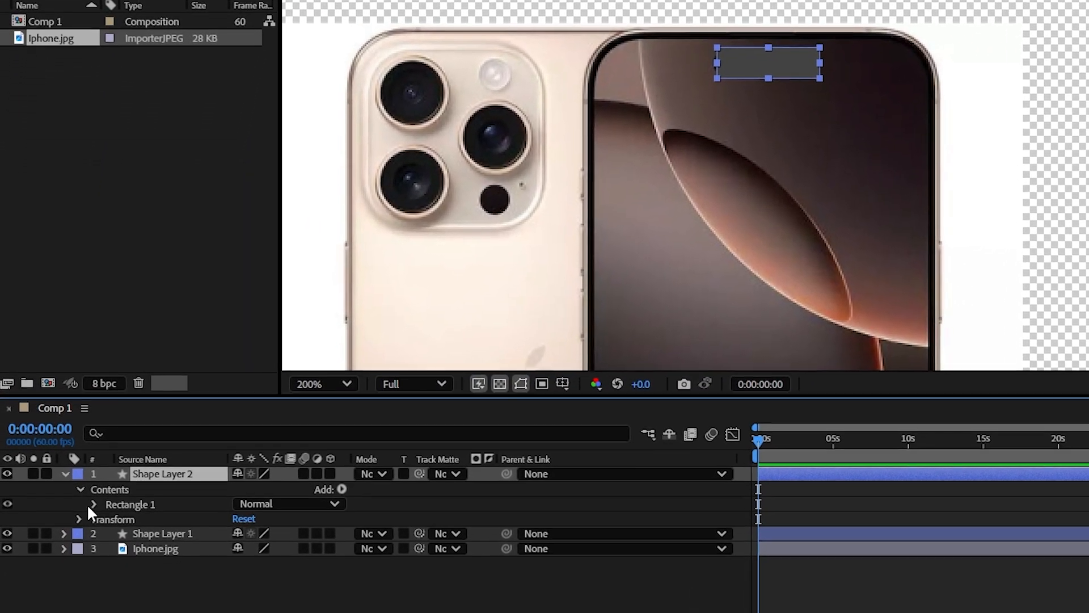
# Step: Adjust the small rectangle's size and roundness to match the pill-shaped camera cutout, and fill it with black
pyautogui.click(76, 584)
pyautogui.click(111, 511)
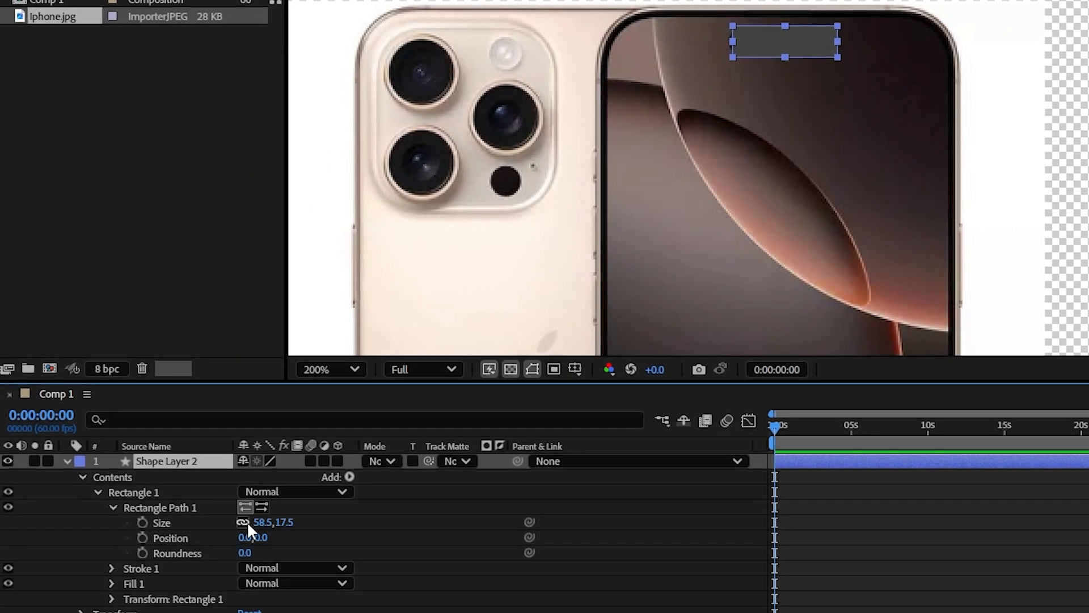
pyautogui.click(247, 523)
pyautogui.moveTo(262, 524); pyautogui.dragTo(263, 523)
pyautogui.moveTo(284, 526); pyautogui.dragTo(257, 555)
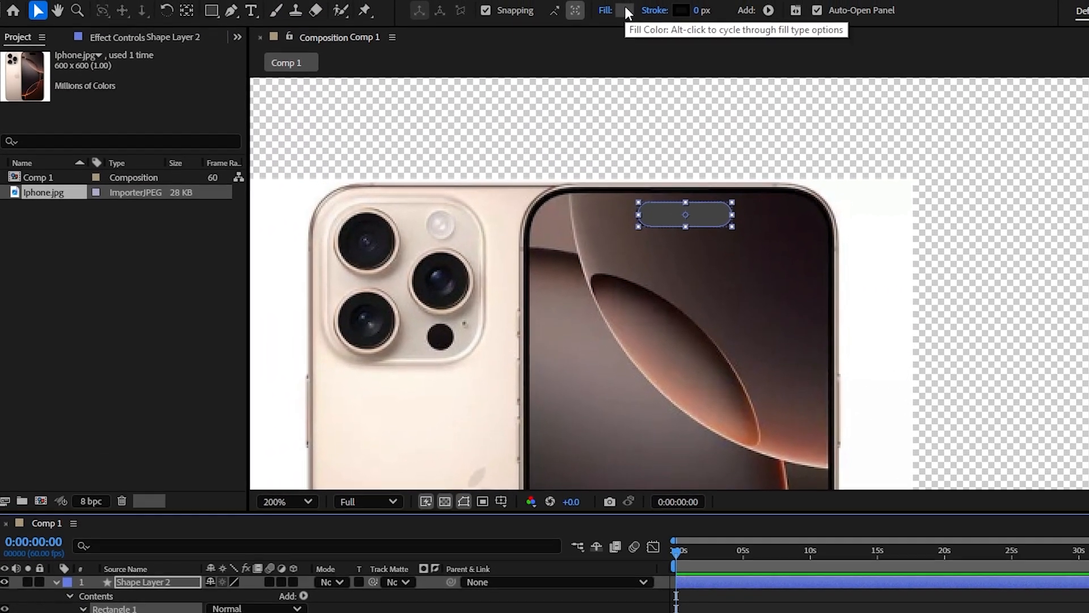
pyautogui.click(640, 0)
pyautogui.click(597, 408)
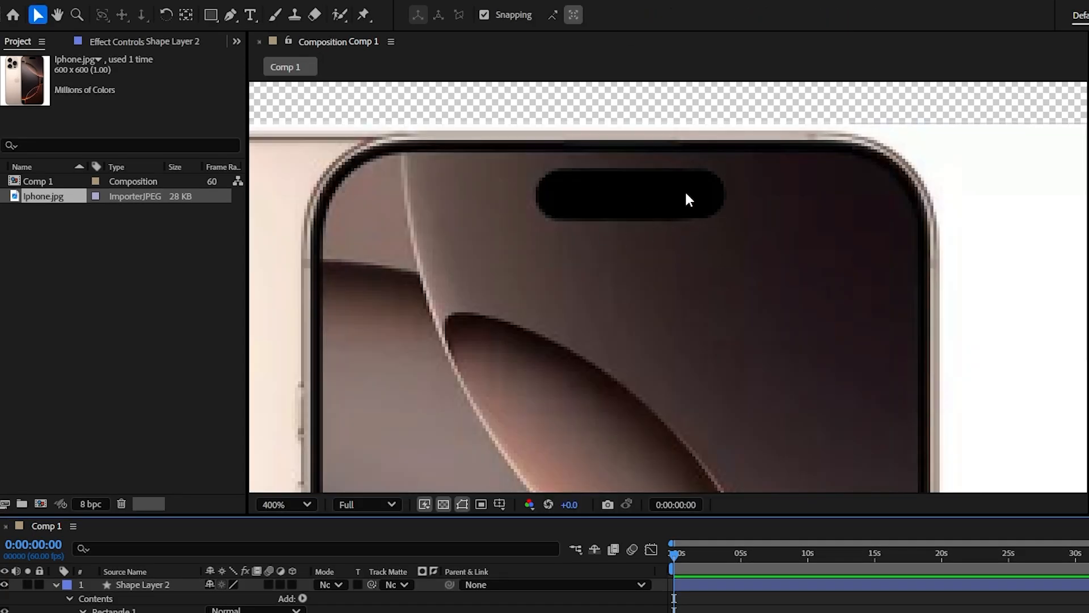
# Step: Reveal Shape Layer 2's Position property and center its anchor point on the pill shape
pyautogui.scroll(-5, 601, 223)
pyautogui.click(147, 584)
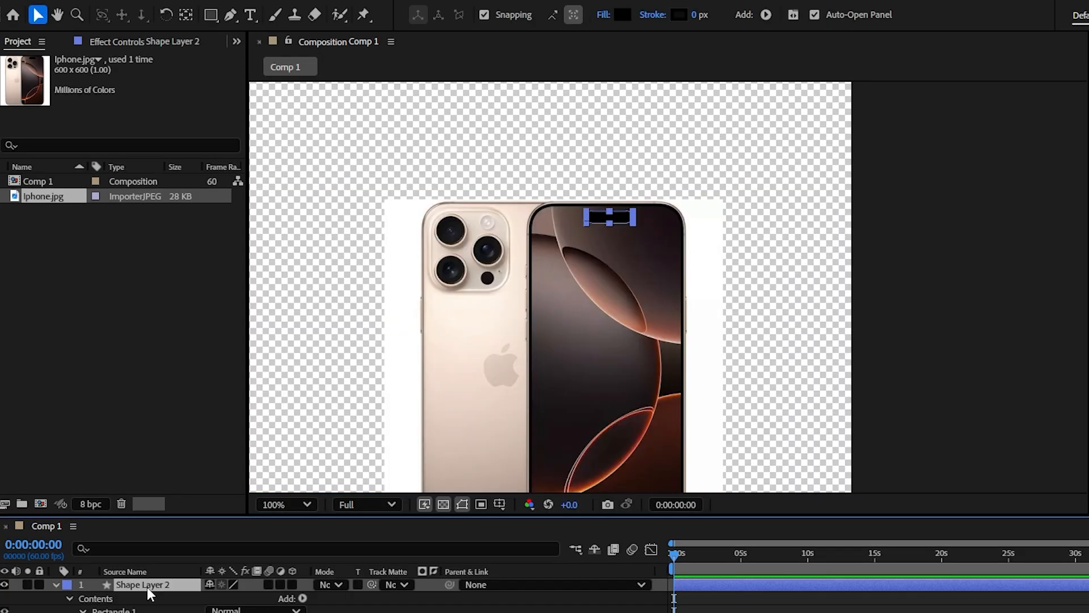
pyautogui.press('p')
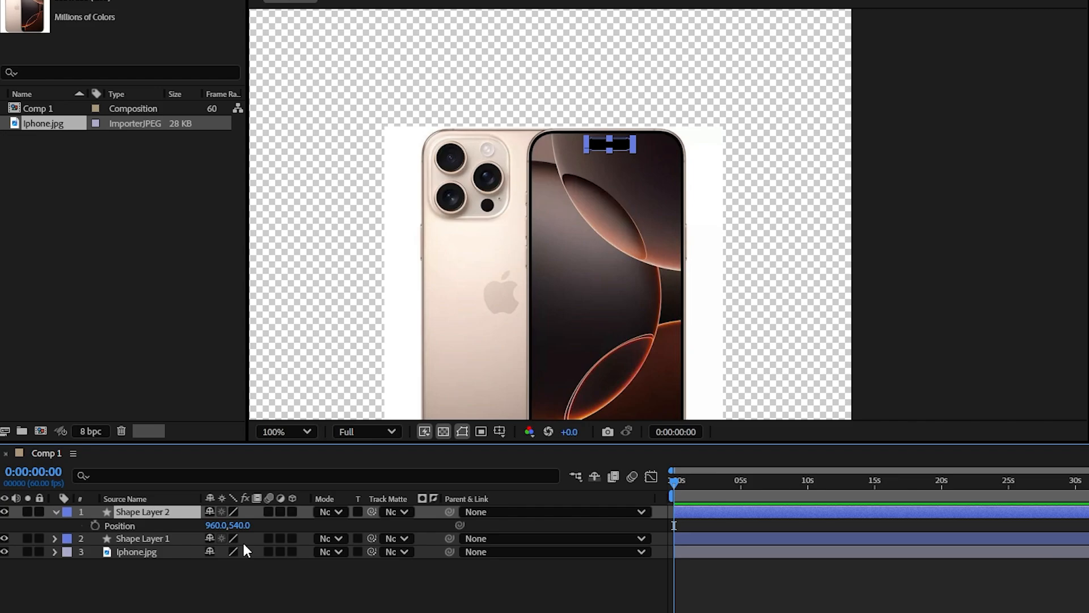
pyautogui.moveTo(496, 347); pyautogui.dragTo(729, 302)
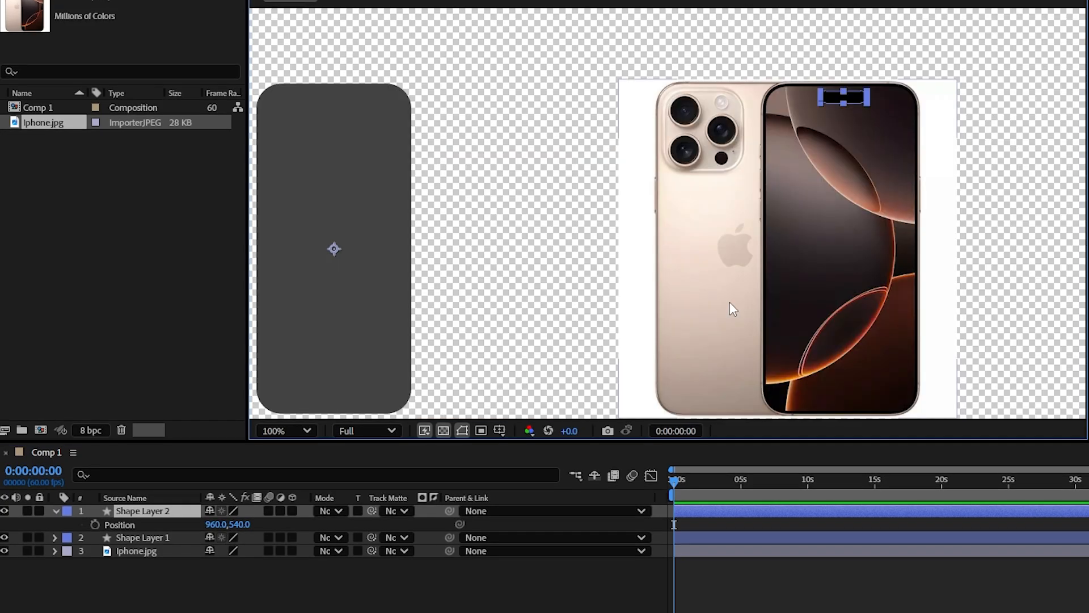
pyautogui.hotkey('ctrl', 'alt', 'Home')
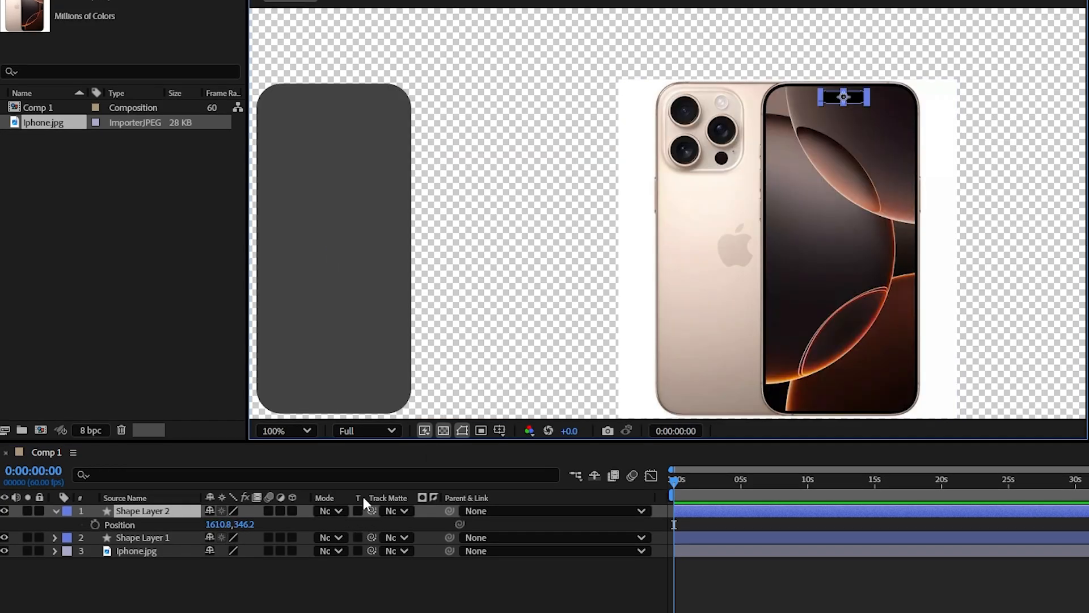
# Step: Copy the pill's Y position, center the layer in the composition, and restore the copied Y value of 346.2
pyautogui.click(245, 525)
pyautogui.hotkey('ctrl', 'c')
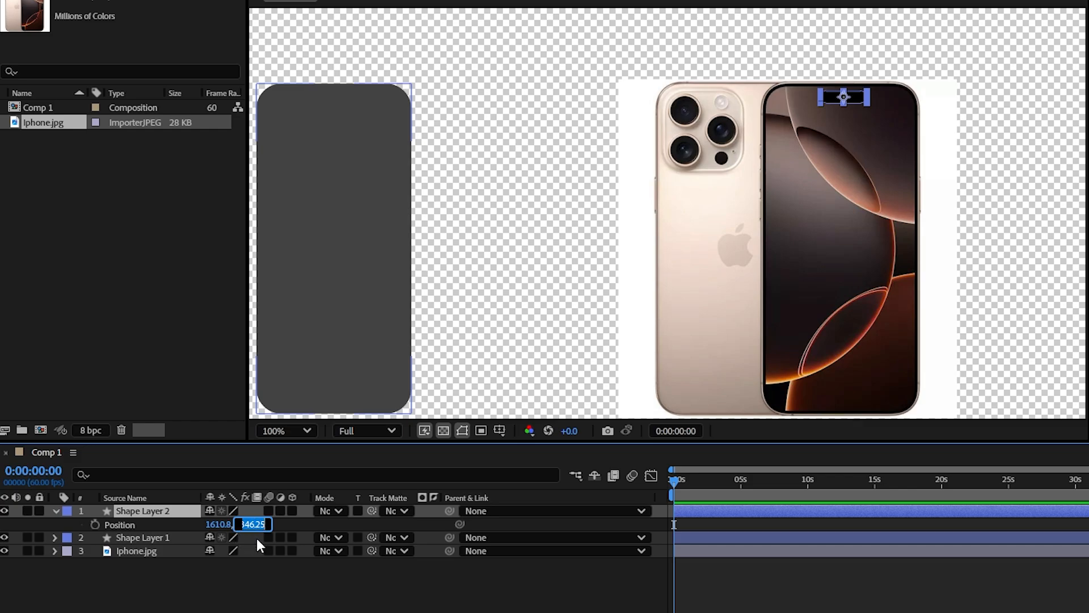
pyautogui.click(287, 580)
pyautogui.click(845, 97)
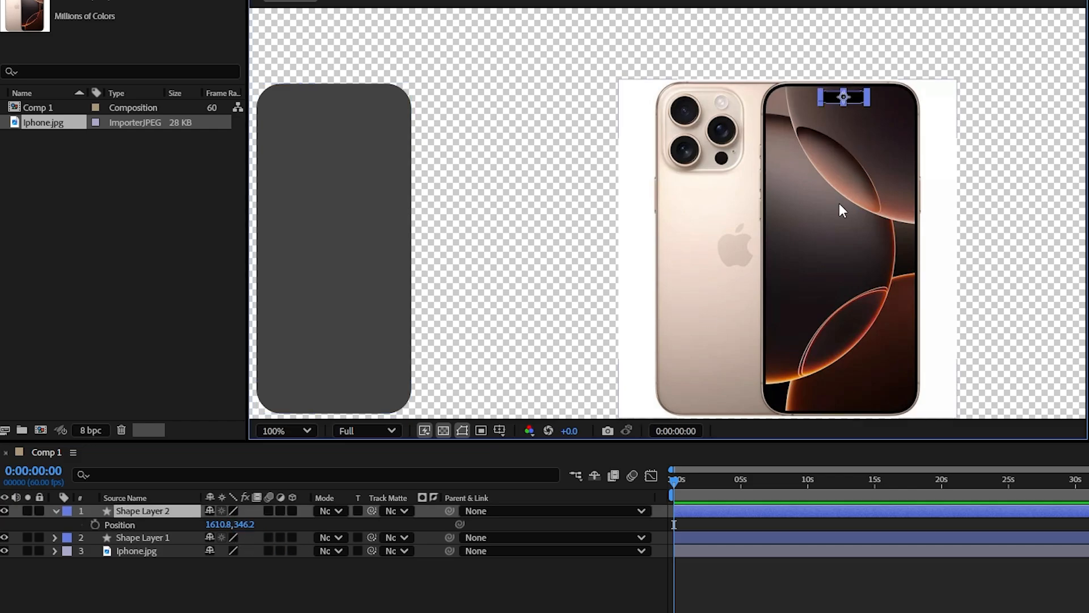
pyautogui.hotkey('ctrl', 'Home')
pyautogui.click(245, 524)
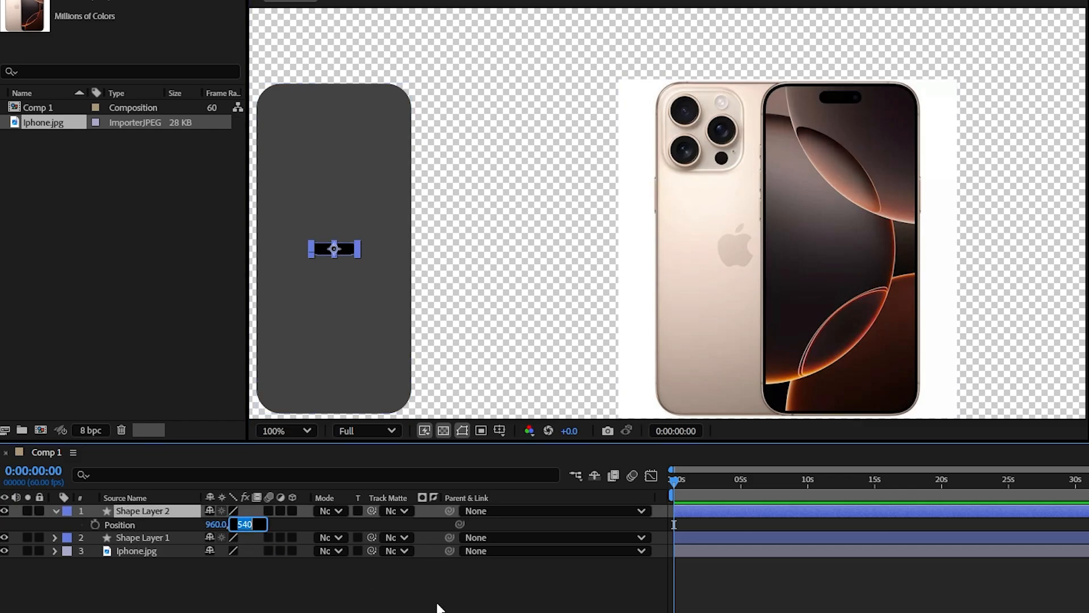
pyautogui.hotkey('ctrl', 'v')
pyautogui.click(340, 574)
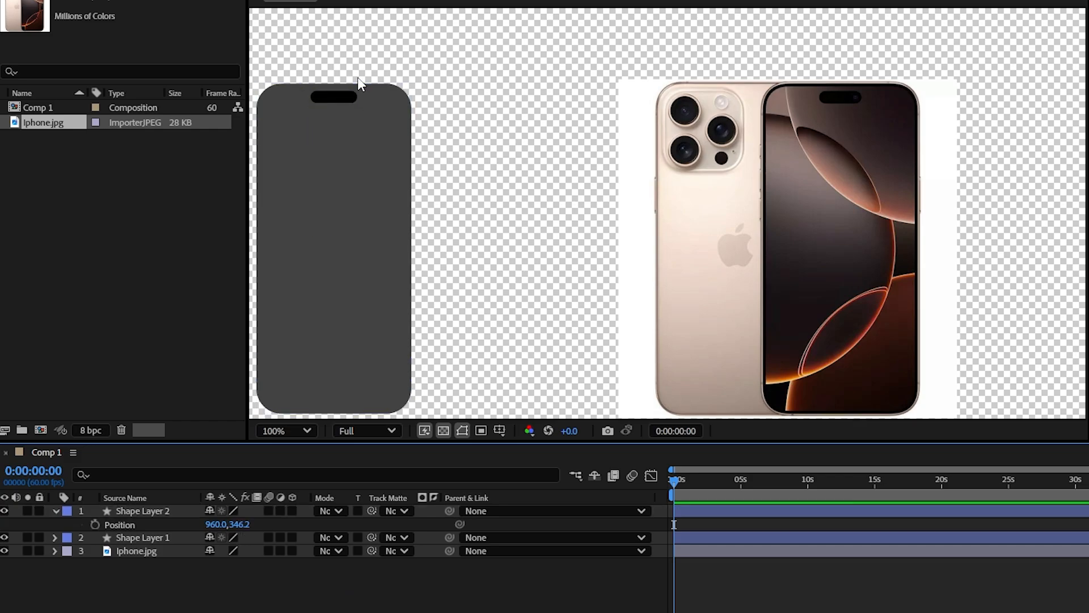
# Step: Duplicate the gray phone body layer, Shape Layer 1, and place the copy directly beneath it
pyautogui.moveTo(357, 142); pyautogui.dragTo(382, 134)
pyautogui.click(382, 171)
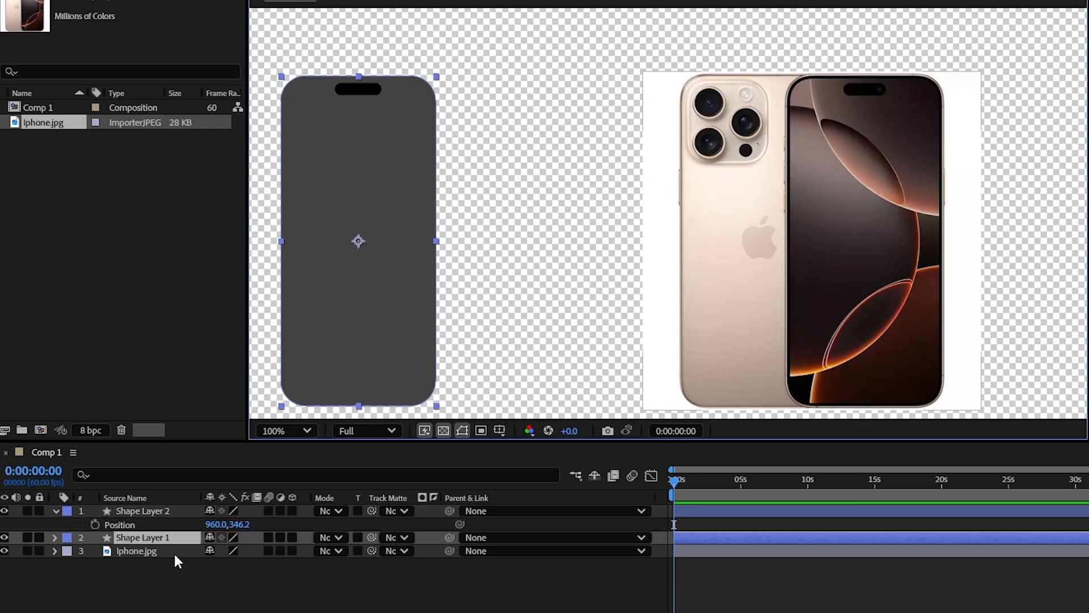
pyautogui.hotkey('ctrl', 'd')
pyautogui.click(191, 582)
pyautogui.click(131, 549)
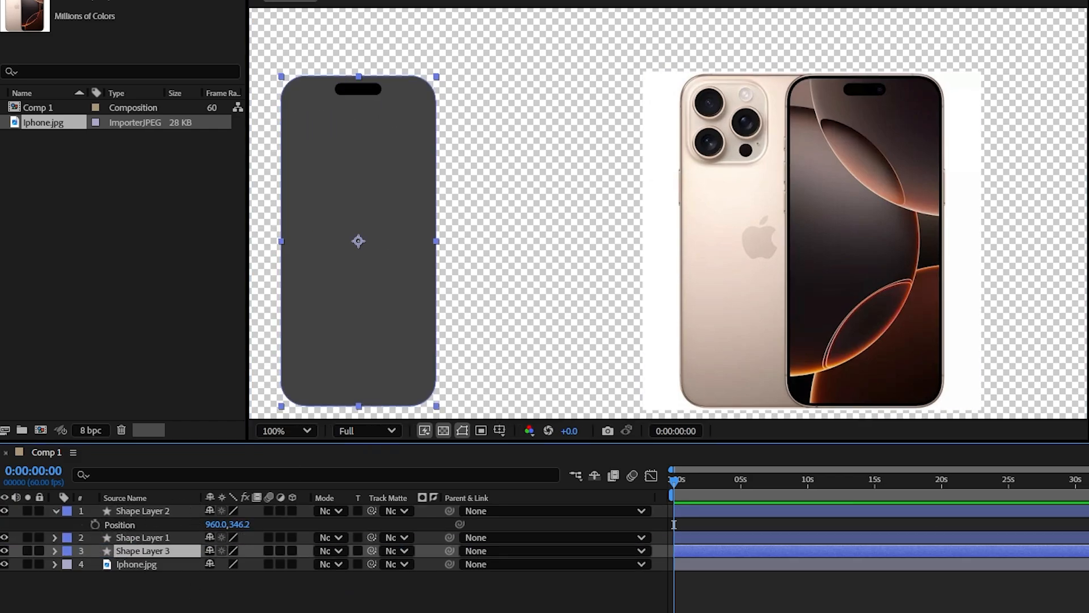
# Step: Set the duplicated phone body's fill color to near-black 171717
pyautogui.click(499, 1)
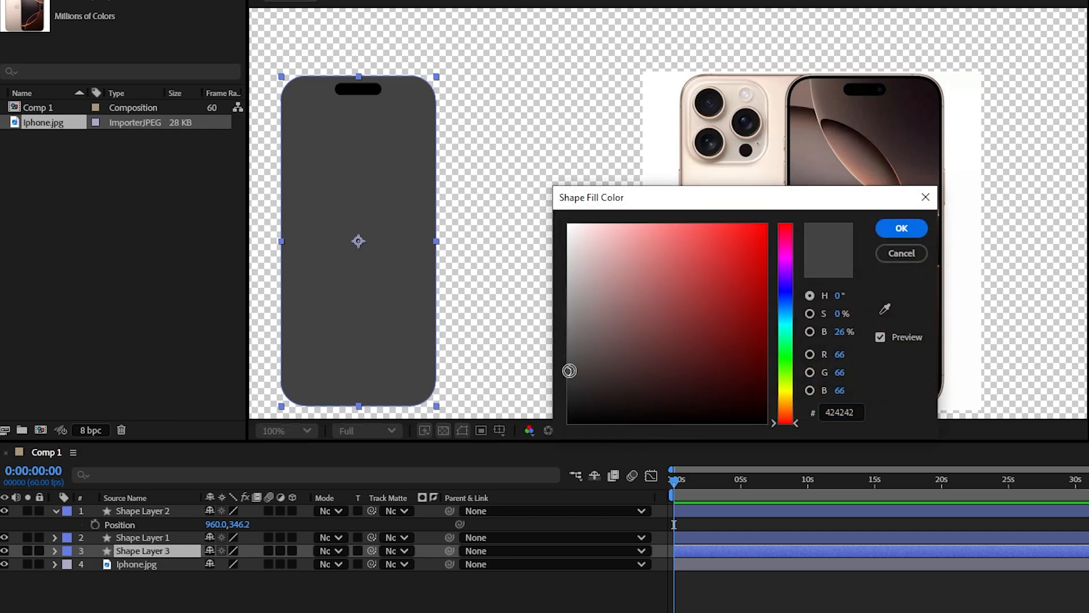
pyautogui.moveTo(569, 370); pyautogui.dragTo(545, 405)
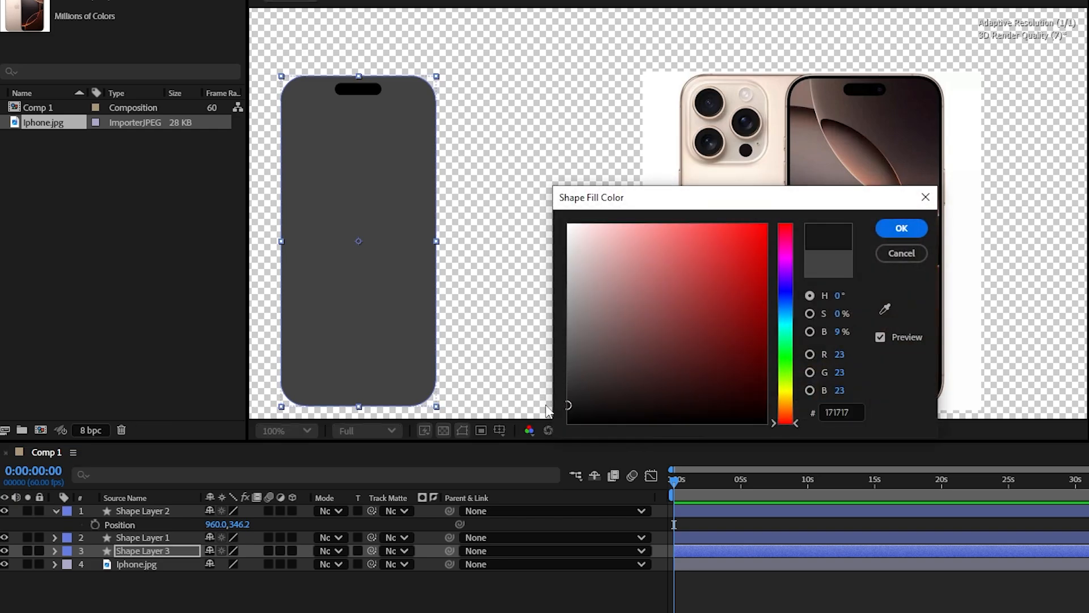
pyautogui.click(902, 235)
# Step: Enlarge Shape Layer 3's rectangle to 202.7 × 426.4 with a roundness of 34 to form a thin phone border
pyautogui.click(55, 551)
pyautogui.click(68, 564)
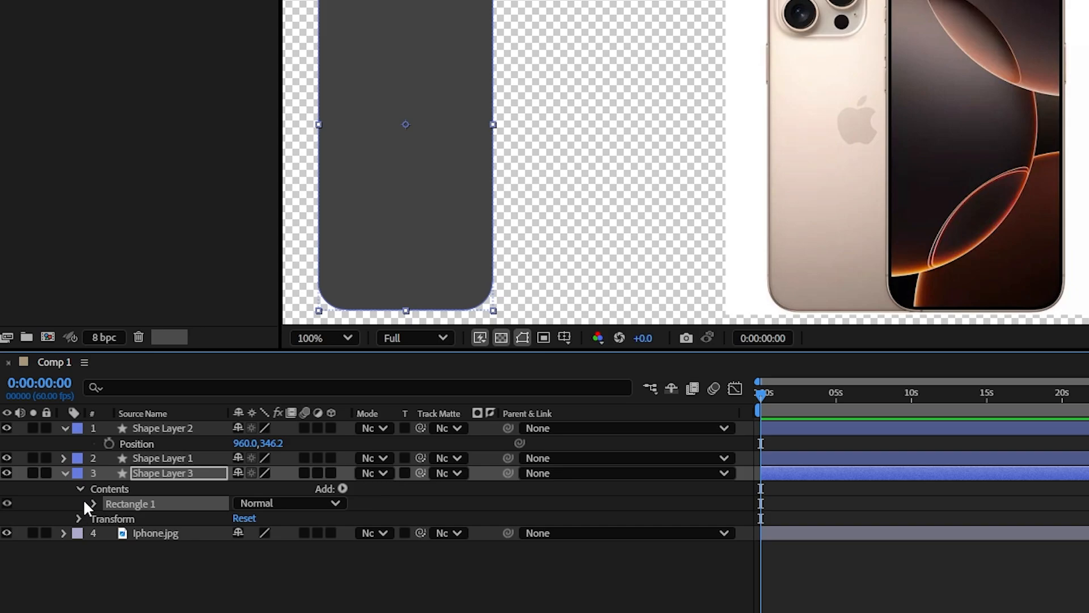
pyautogui.click(93, 503)
pyautogui.click(108, 549)
pyautogui.click(109, 519)
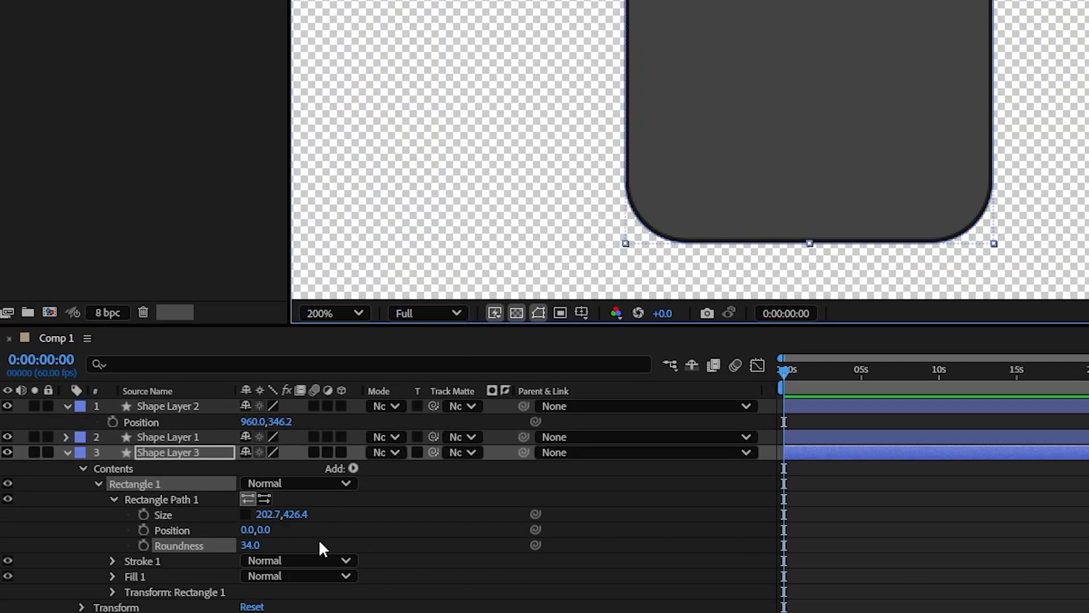
pyautogui.click(1024, 560)
# Step: Draw a near-black circle over the rear camera's top-left lens in the reference photo, and scale it to 111%
pyautogui.scroll(-1, 863, 196)
pyautogui.moveTo(868, 185); pyautogui.dragTo(528, 250)
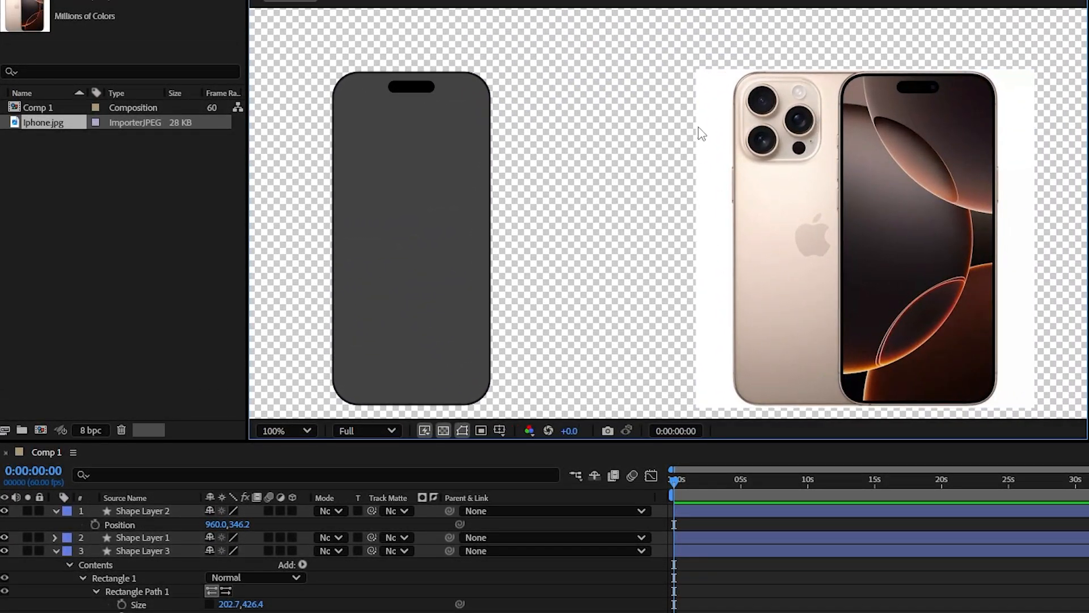
pyautogui.scroll(1, 794, 88)
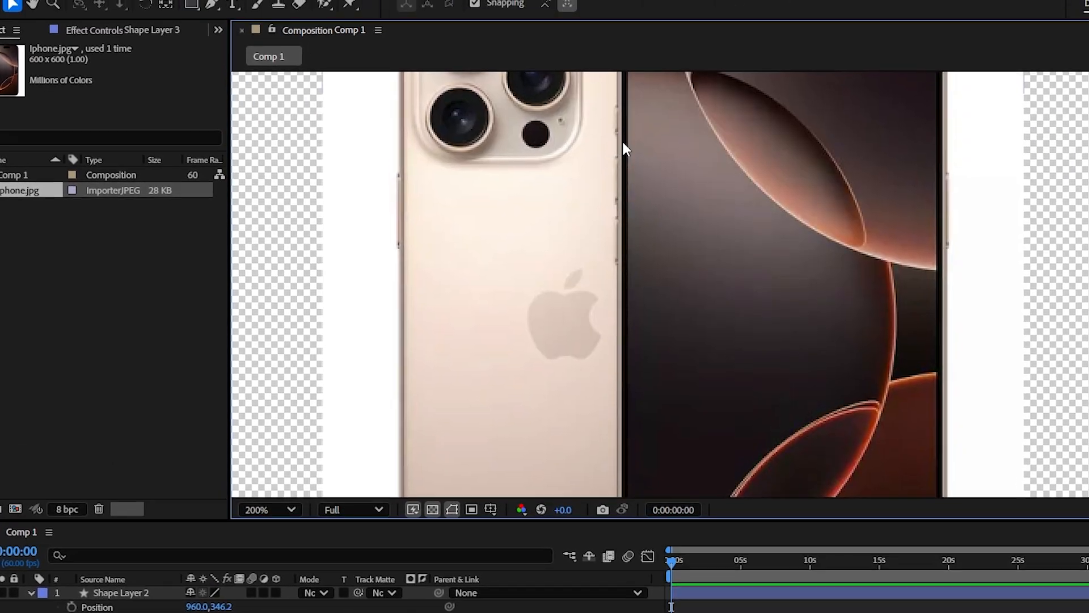
pyautogui.moveTo(644, 97); pyautogui.dragTo(724, 230)
pyautogui.click(189, 11)
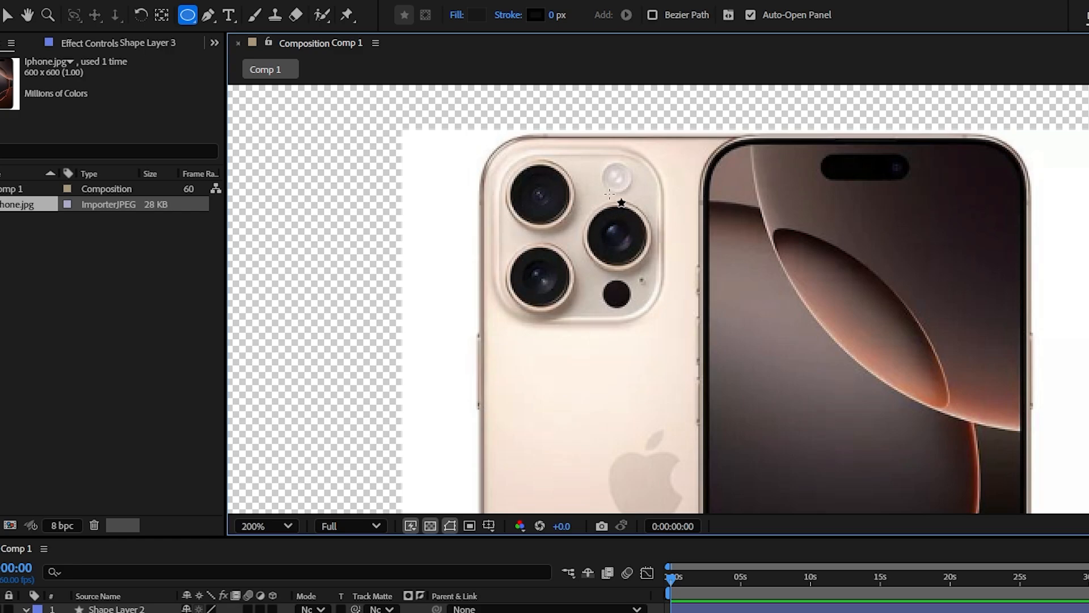
pyautogui.moveTo(518, 169); pyautogui.dragTo(568, 217)
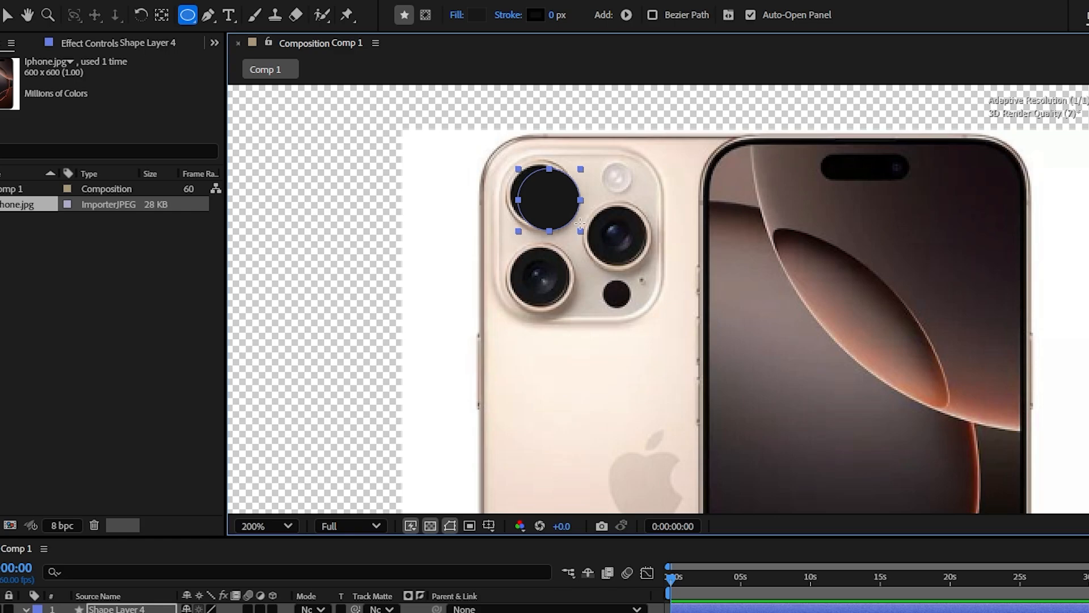
pyautogui.moveTo(579, 224); pyautogui.dragTo(587, 230)
pyautogui.press('v')
pyautogui.moveTo(568, 216); pyautogui.dragTo(556, 207)
pyautogui.click(363, 611)
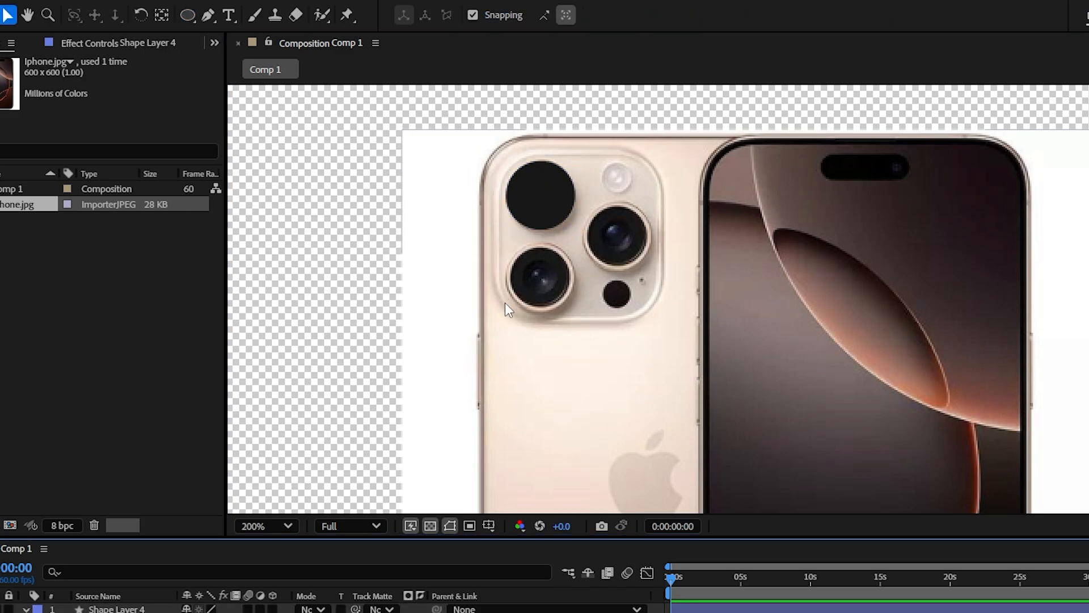
# Step: Duplicate the lens circle and place the copies over the other two large lenses and the flash
pyautogui.click(547, 185)
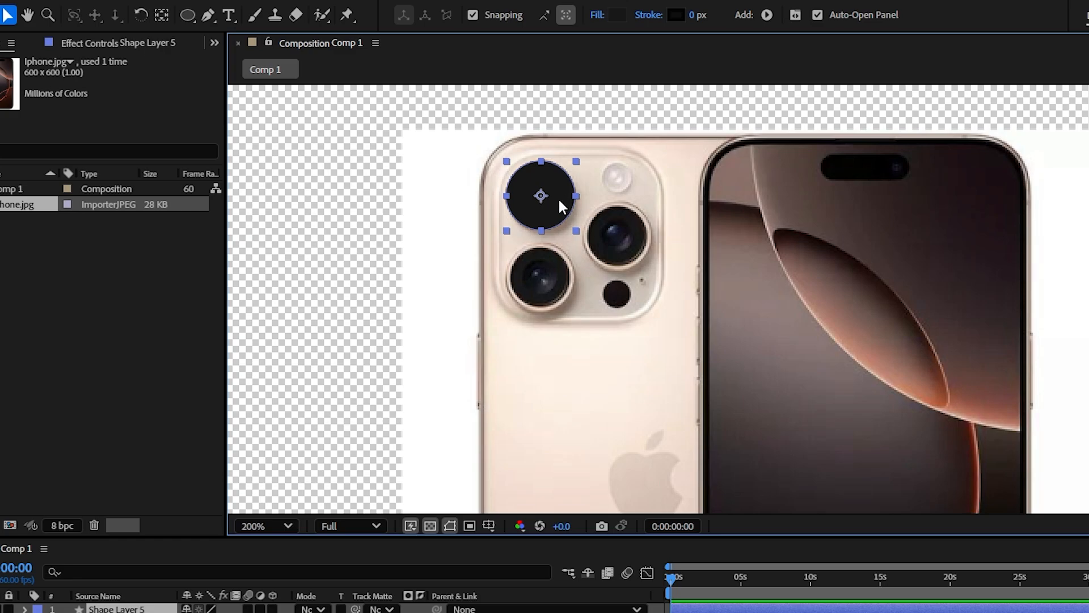
pyautogui.moveTo(561, 204); pyautogui.dragTo(628, 198)
pyautogui.hotkey('ctrl', 'd')
pyautogui.hotkey('ctrl', 'd')
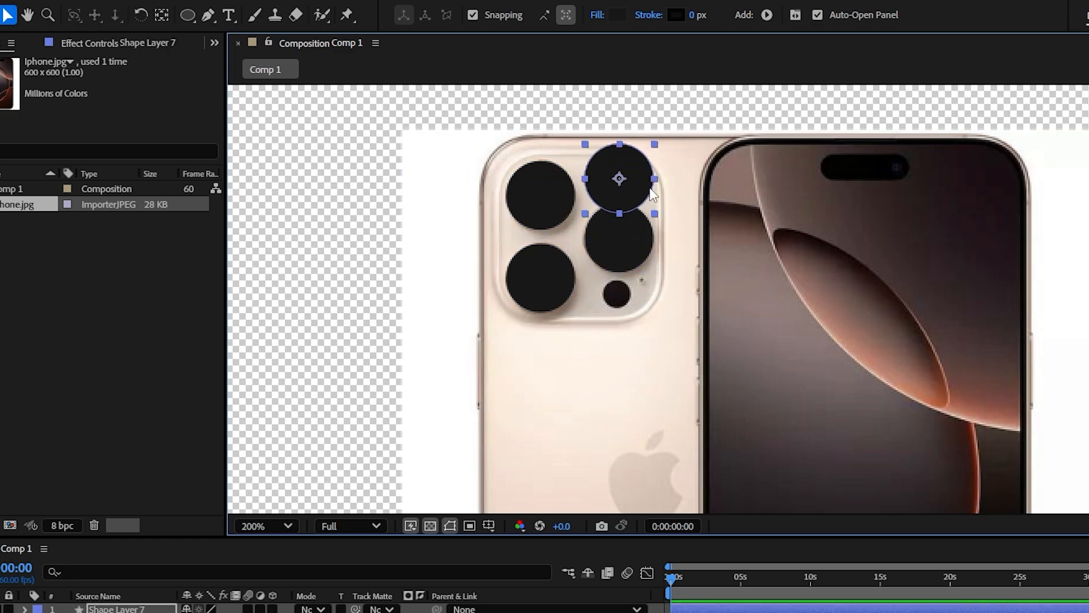
# Step: Scale the circle over the flash down to 44%
pyautogui.press('s')
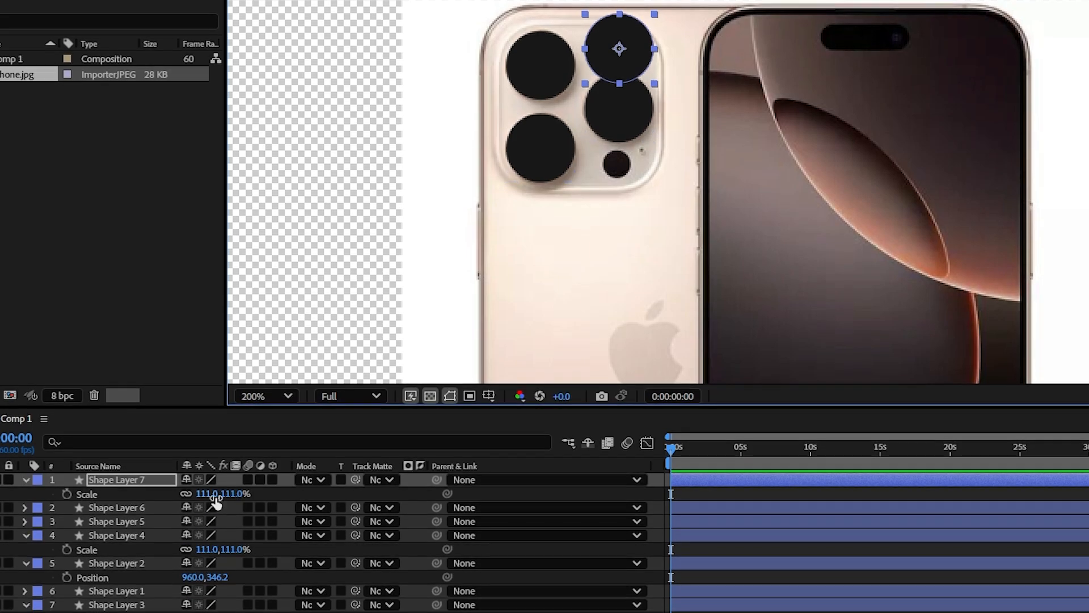
pyautogui.moveTo(211, 496); pyautogui.dragTo(173, 497)
pyautogui.scroll(2, 709, 226)
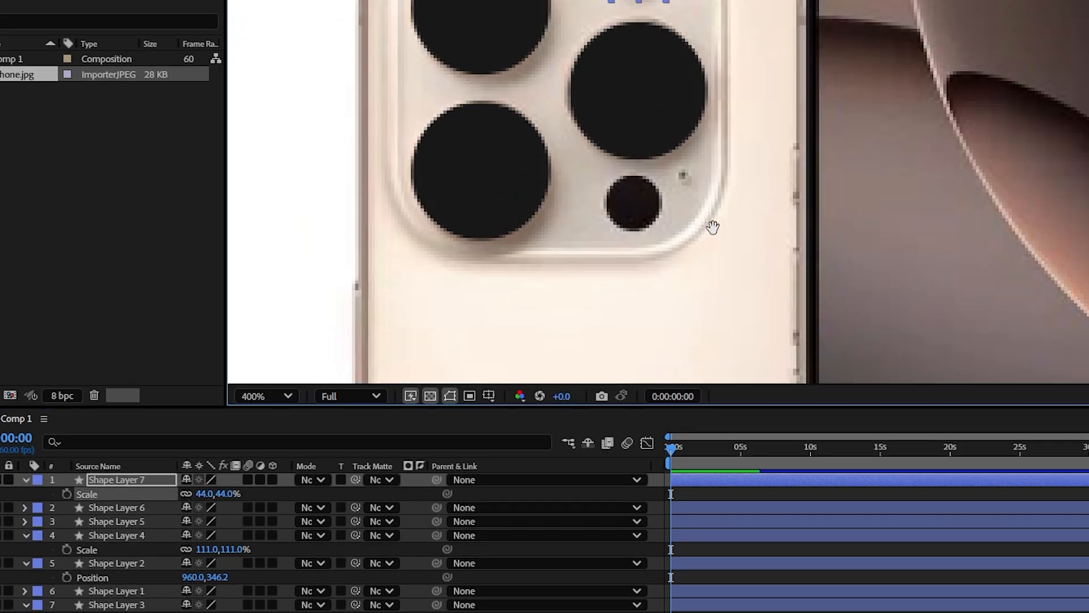
# Step: Duplicate the flash circle onto the small dark sensor below the lenses and scale the copy to 46.7%
pyautogui.moveTo(701, 117); pyautogui.dragTo(691, 343)
pyautogui.hotkey('ctrl', 'd')
pyautogui.press('s')
pyautogui.moveTo(216, 494); pyautogui.dragTo(223, 493)
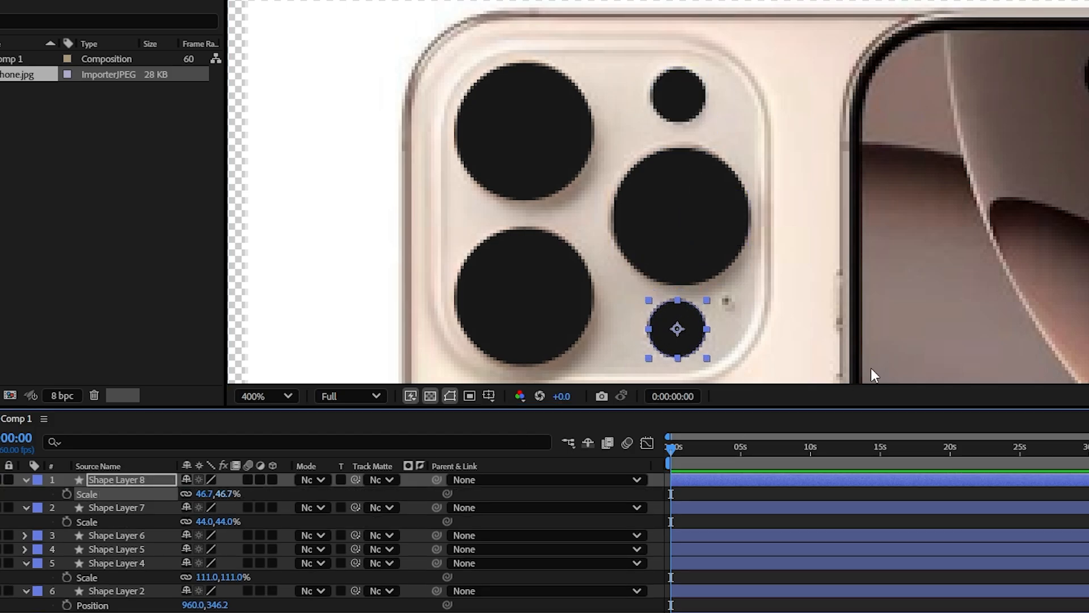
# Step: Draw a 105 × 105 square on its own shape layer and position it over the photo's rear camera module
pyautogui.scroll(-2, 870, 368)
pyautogui.click(752, 180)
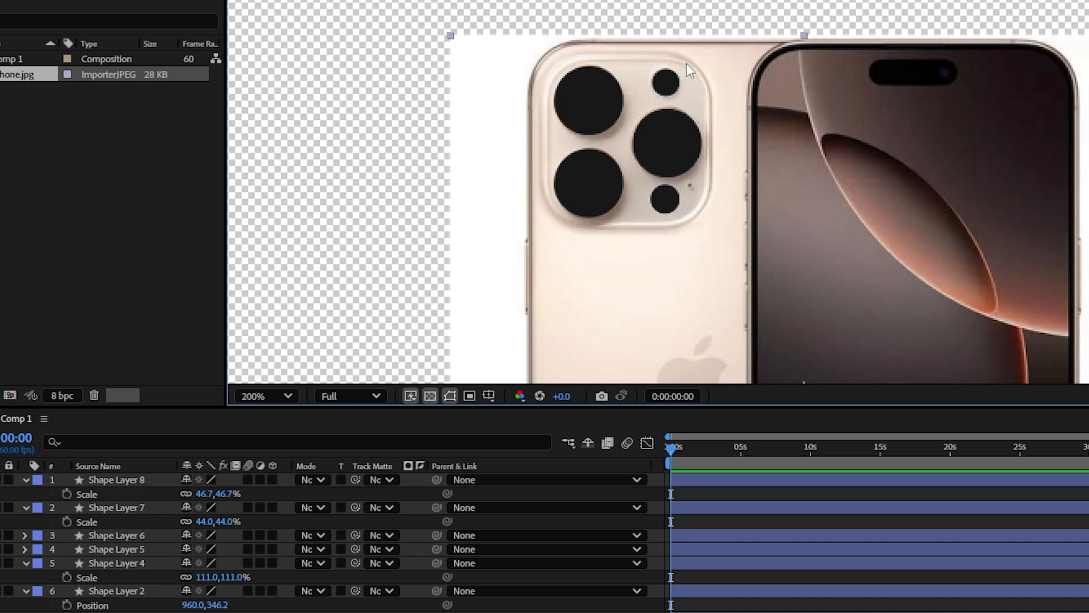
pyautogui.press('q')
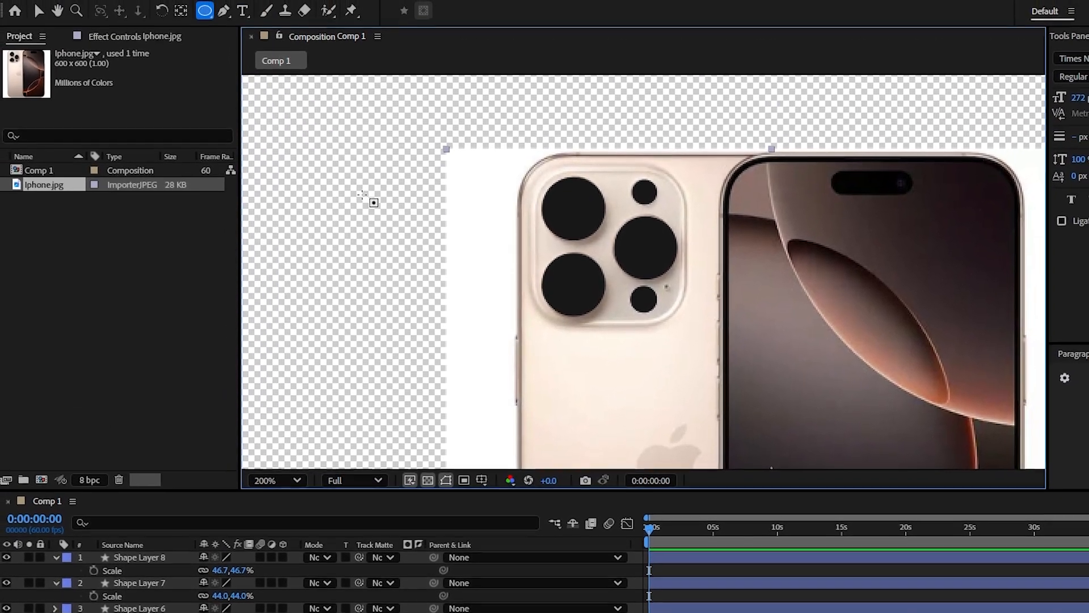
pyautogui.press('q')
pyautogui.press('q')
pyautogui.press('q')
pyautogui.moveTo(540, 170); pyautogui.dragTo(697, 327)
pyautogui.press('v')
pyautogui.moveTo(656, 284); pyautogui.dragTo(643, 281)
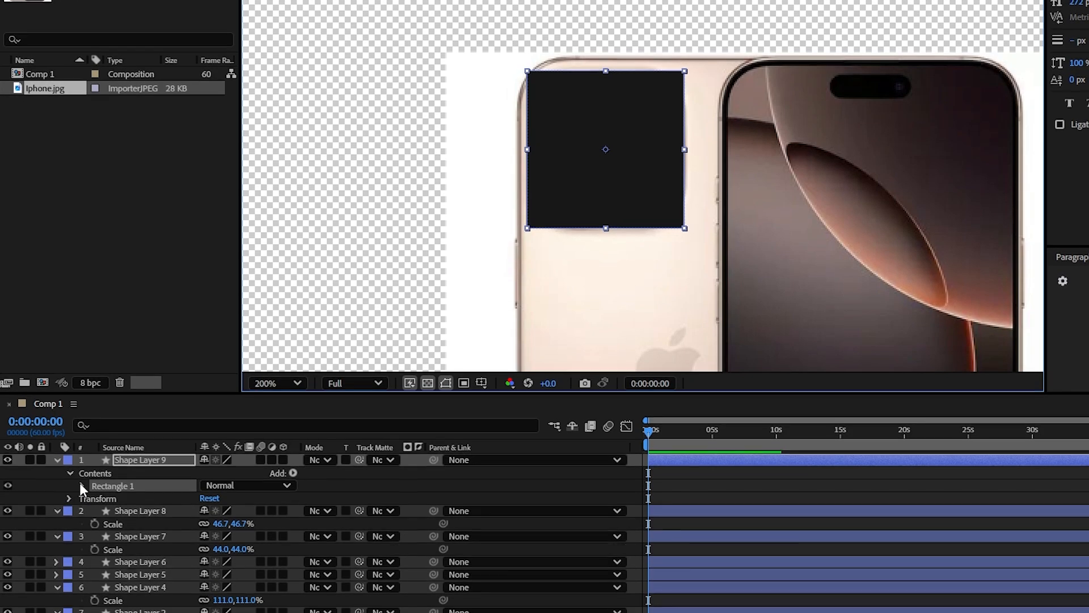
# Step: Round the camera module square's corners with a roundness of 26
pyautogui.click(82, 486)
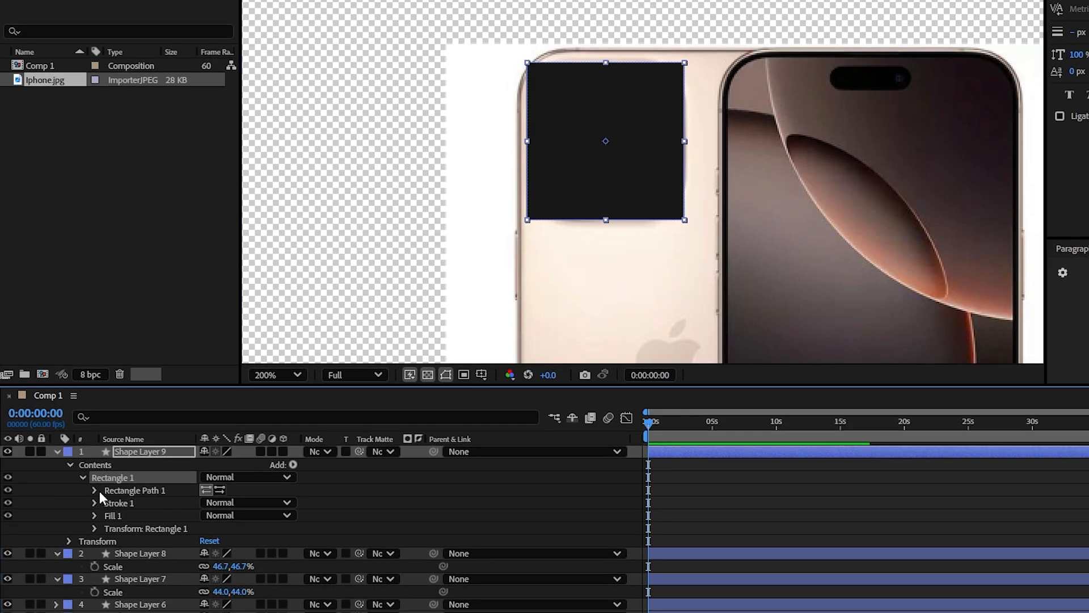
pyautogui.click(96, 498)
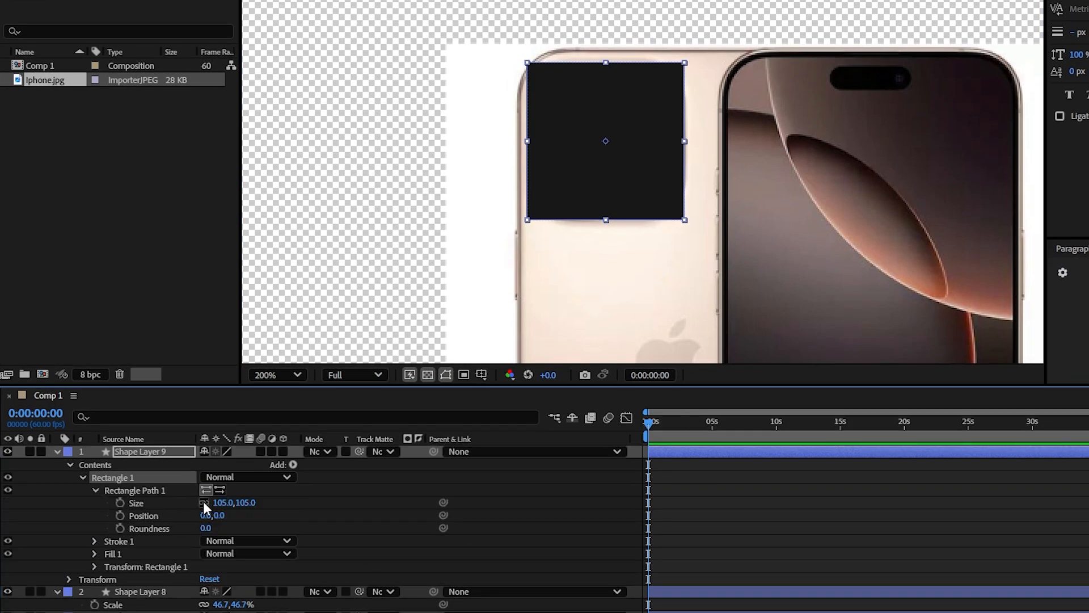
pyautogui.click(203, 501)
pyautogui.moveTo(242, 527); pyautogui.dragTo(240, 528)
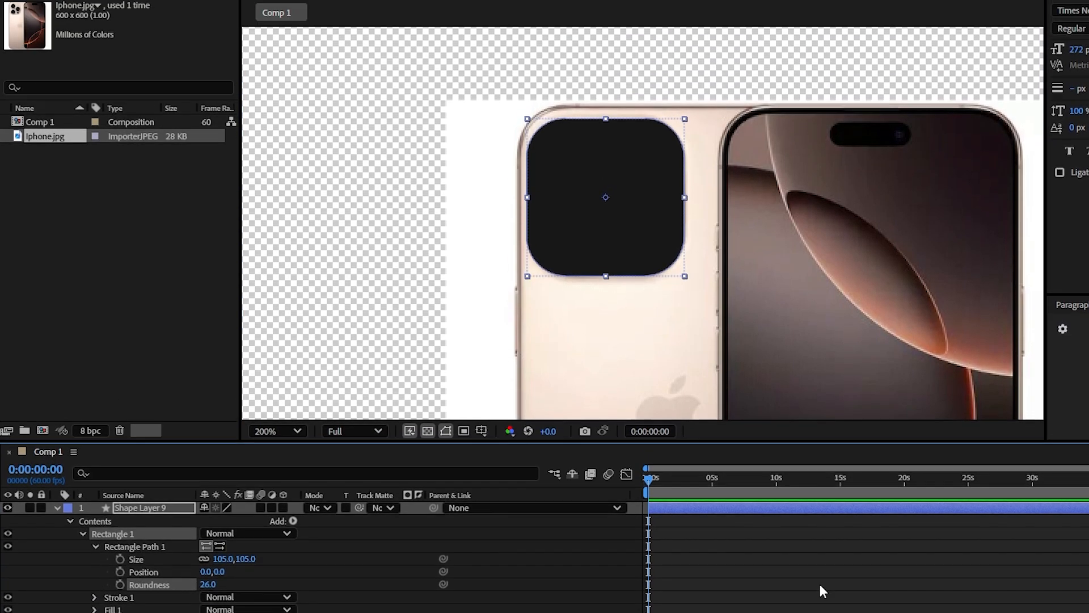
# Step: Change the rounded camera module's fill color to a medium-dark gray and deselect the layer
pyautogui.click(819, 534)
pyautogui.click(599, 10)
pyautogui.moveTo(557, 422); pyautogui.dragTo(525, 419)
pyautogui.press('Return')
pyautogui.press('F2')
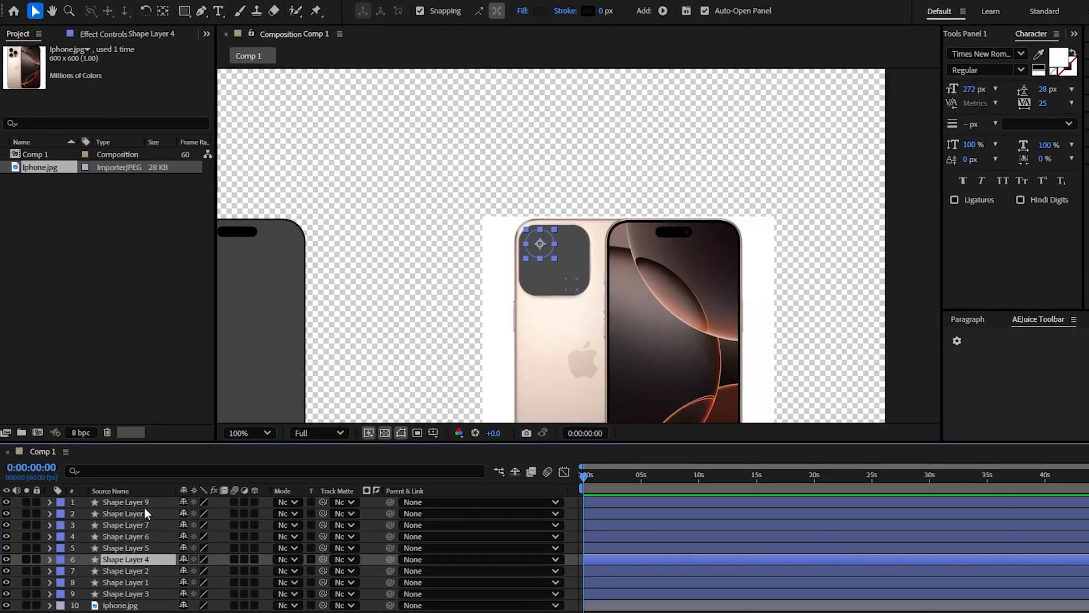
# Step: Move Shape Layers 4 to 9 onto the phone's upper-left corner and reorder them beneath the phone layers, above Iphone.jpg
pyautogui.keyDown('shift'); pyautogui.click(139, 506); pyautogui.keyUp('shift')
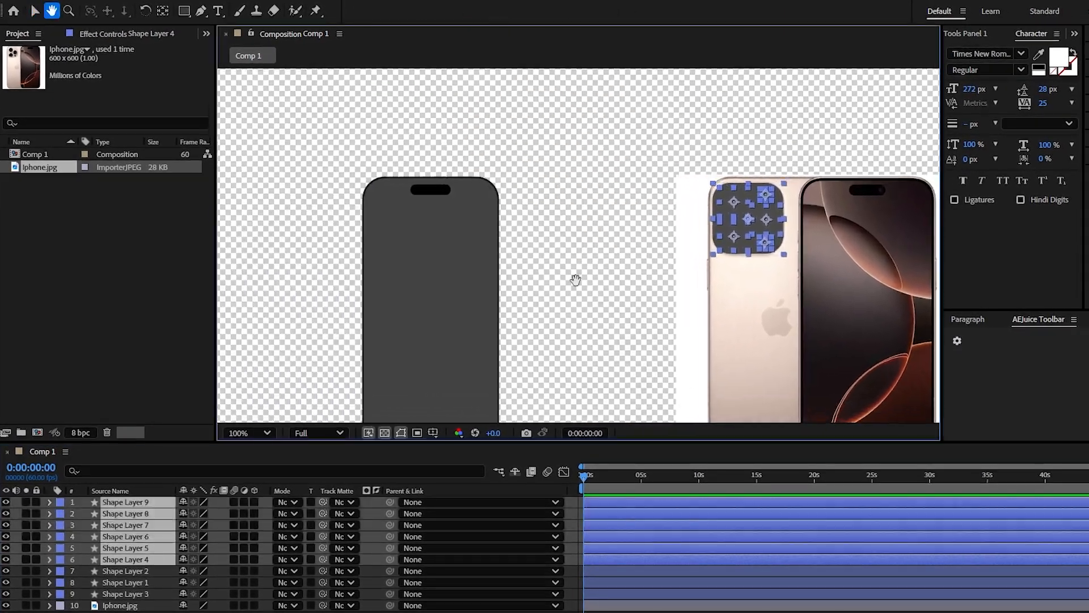
pyautogui.moveTo(781, 227); pyautogui.dragTo(450, 225)
pyautogui.scroll(2, 450, 224)
pyautogui.scroll(2, 493, 270)
pyautogui.scroll(-2, 513, 256)
pyautogui.moveTo(512, 257); pyautogui.dragTo(579, 152)
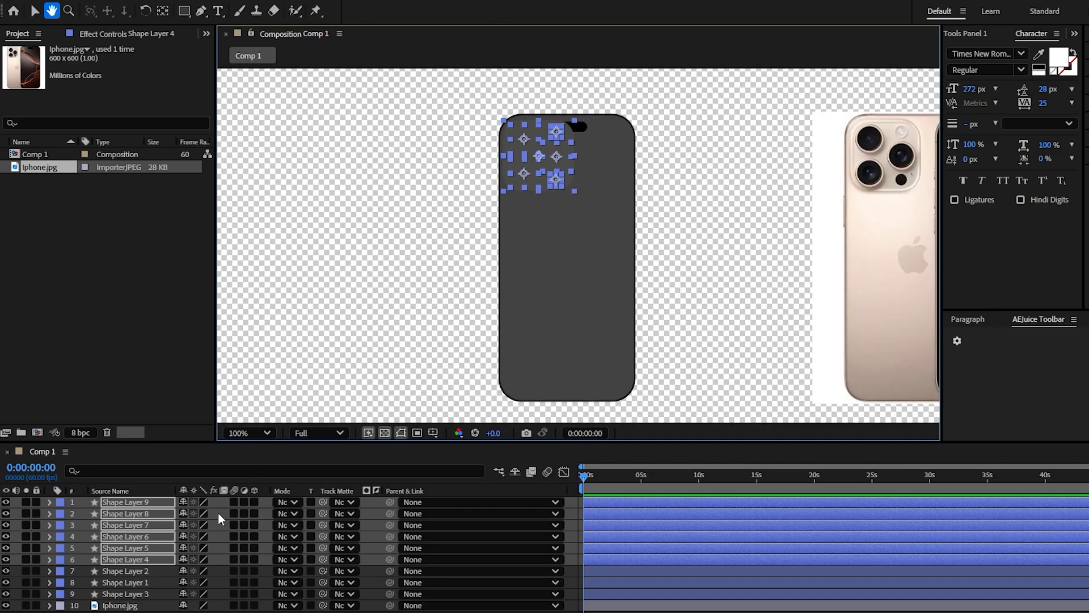
pyautogui.rightClick(162, 505)
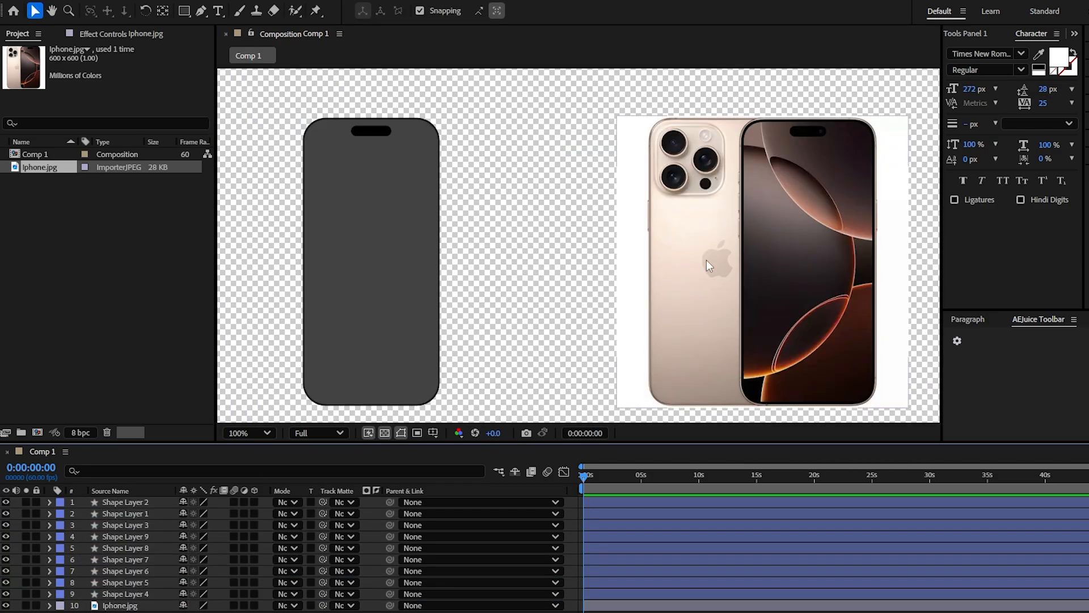
# Step: Rename the three large lens layers, Shape Layers 4, 5 and 6, as lens1, lens2 and lens 3
pyautogui.moveTo(583, 340); pyautogui.dragTo(761, 338)
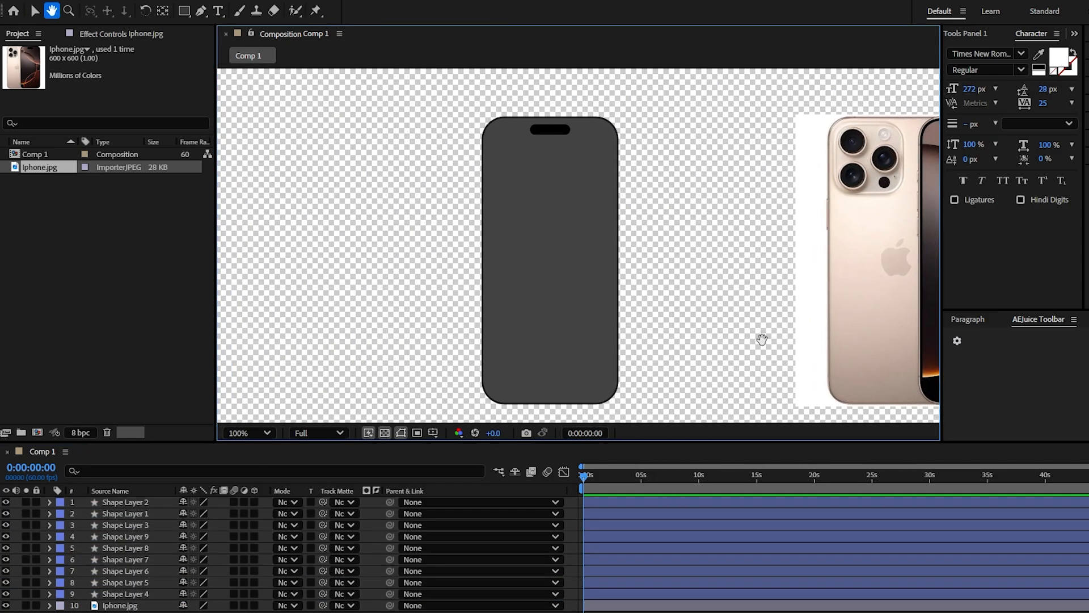
pyautogui.click(5, 607)
pyautogui.click(5, 607)
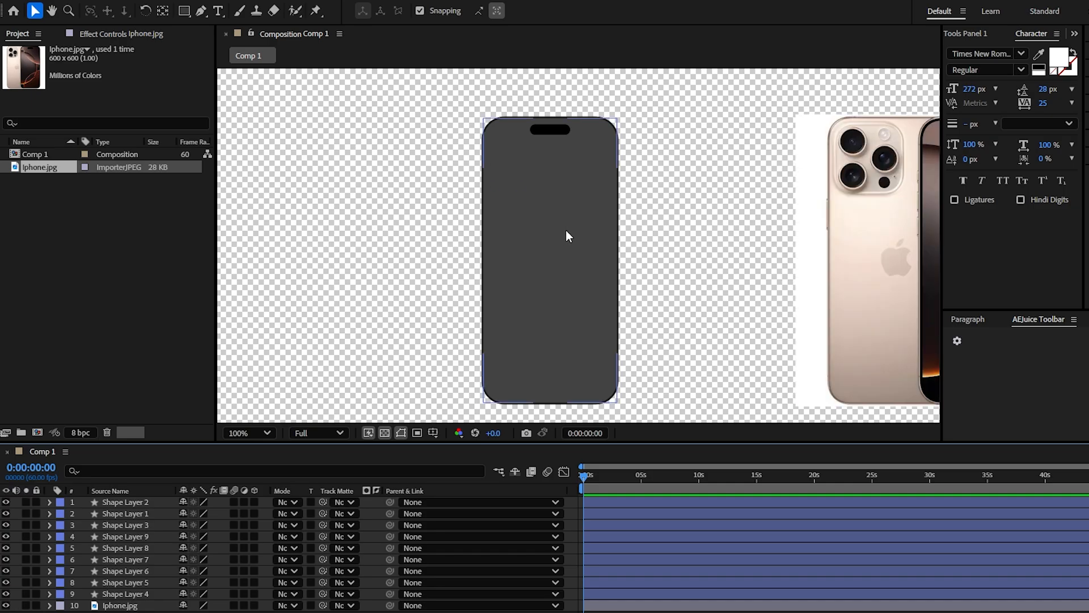
pyautogui.scroll(1, 629, 305)
pyautogui.moveTo(574, 248); pyautogui.dragTo(635, 413)
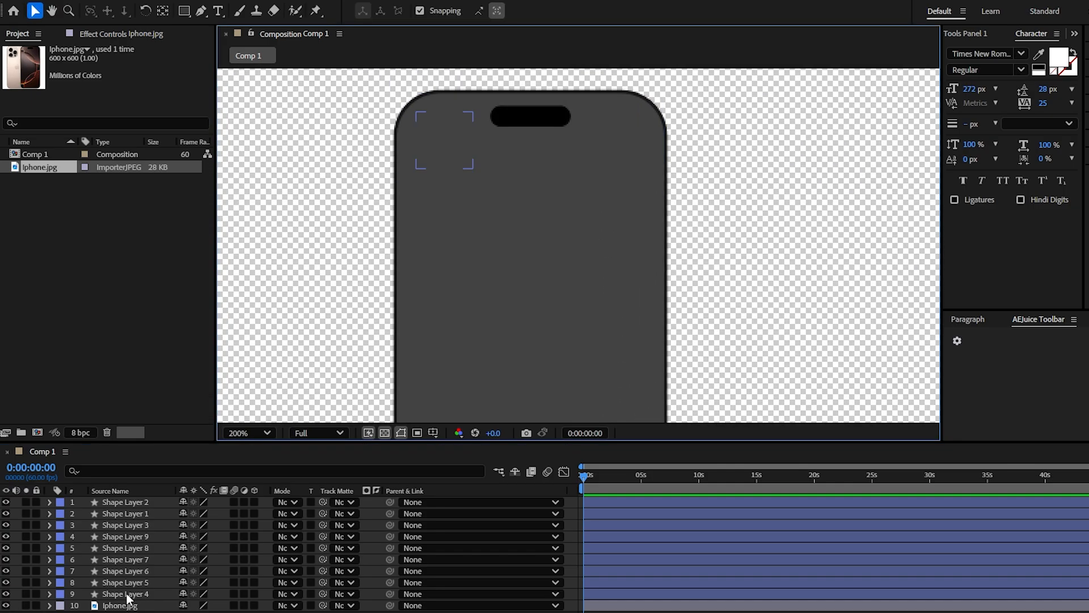
pyautogui.click(127, 594)
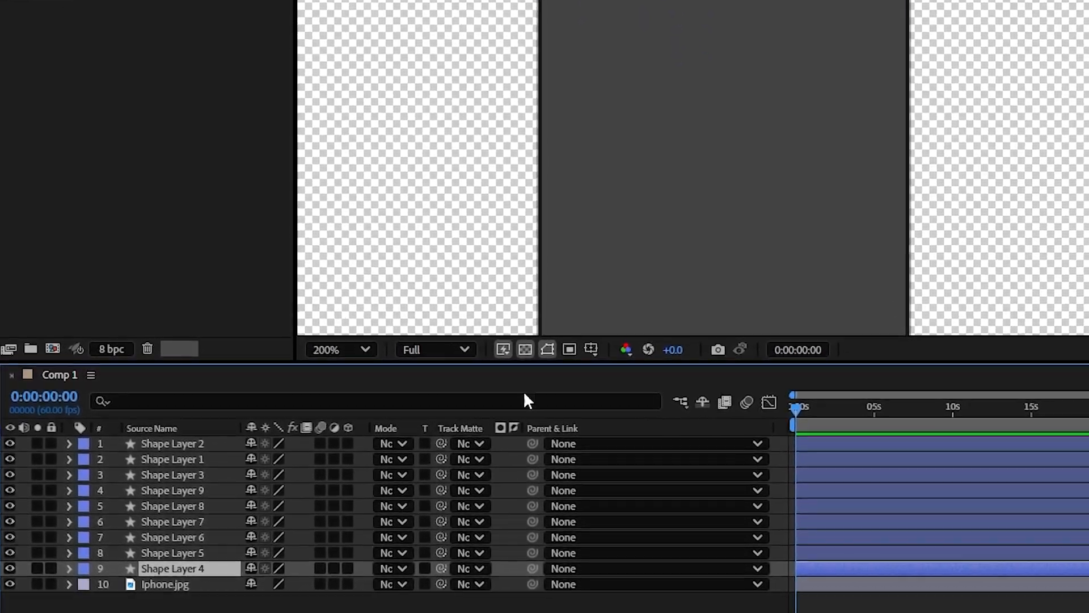
pyautogui.click(124, 571)
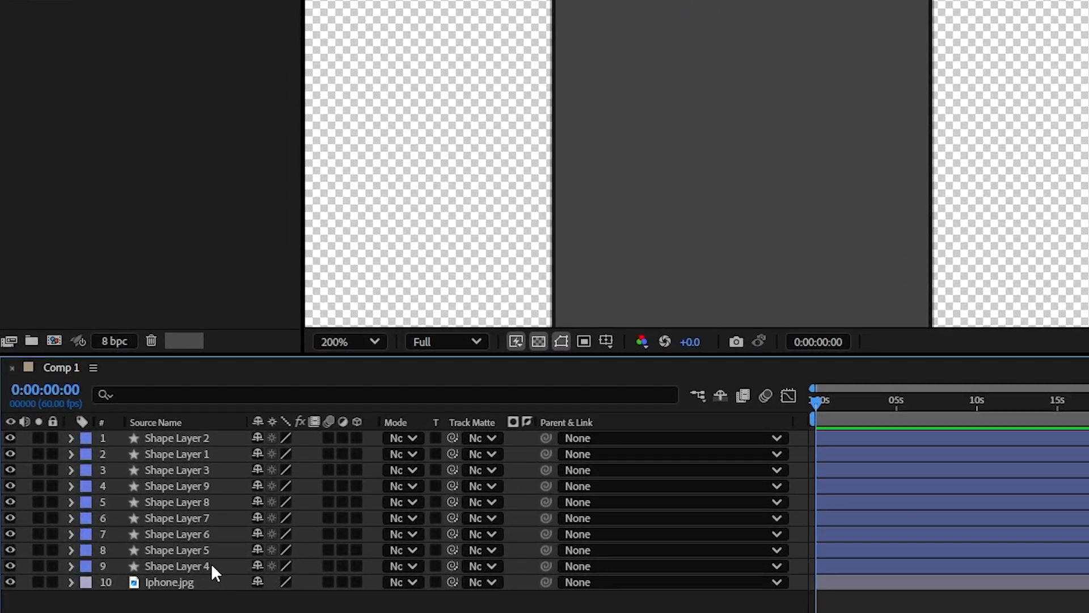
pyautogui.click(209, 566)
pyautogui.press('Return')
pyautogui.press('BackSpace')
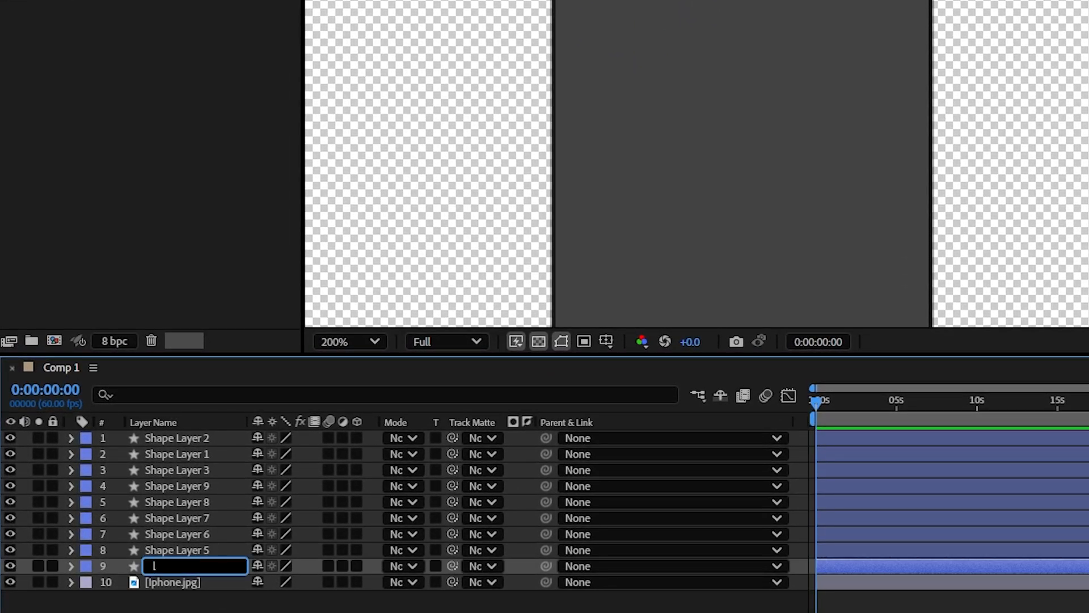
# Step: Rename Shape Layer 7 as flash, Shape Layer 8 as sensor and Shape Layer 9 as back camera
pyautogui.click(197, 519)
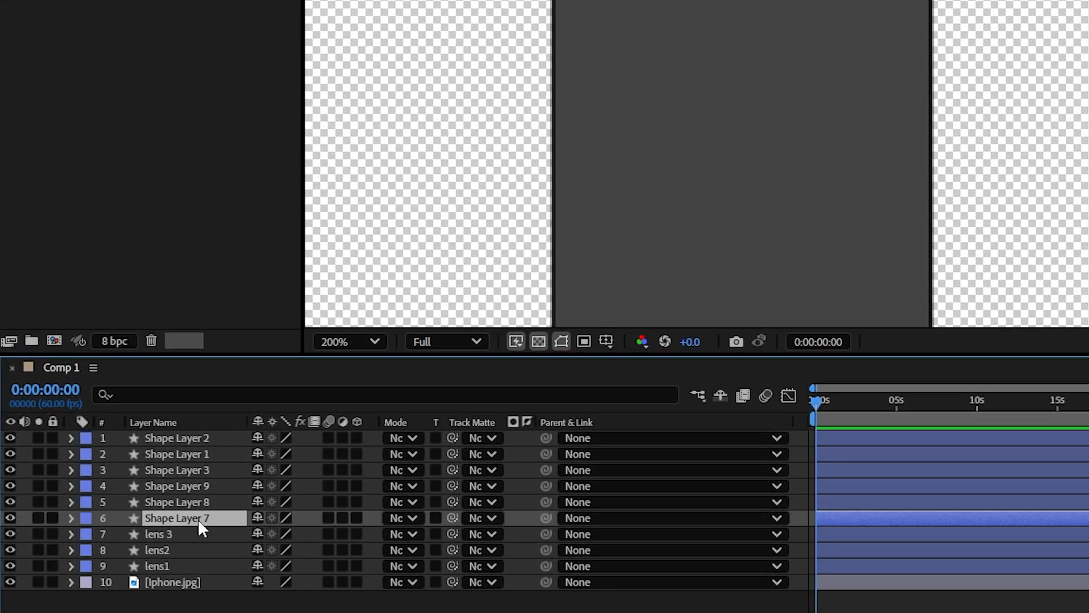
pyautogui.press('Return')
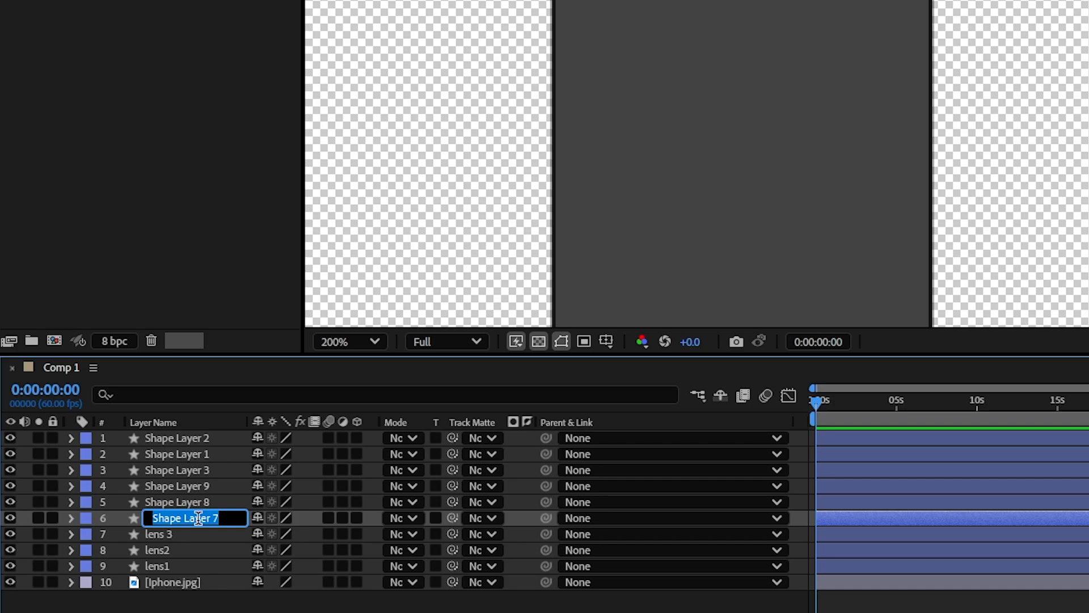
pyautogui.write('flash')
pyautogui.click(191, 500)
pyautogui.press('Return')
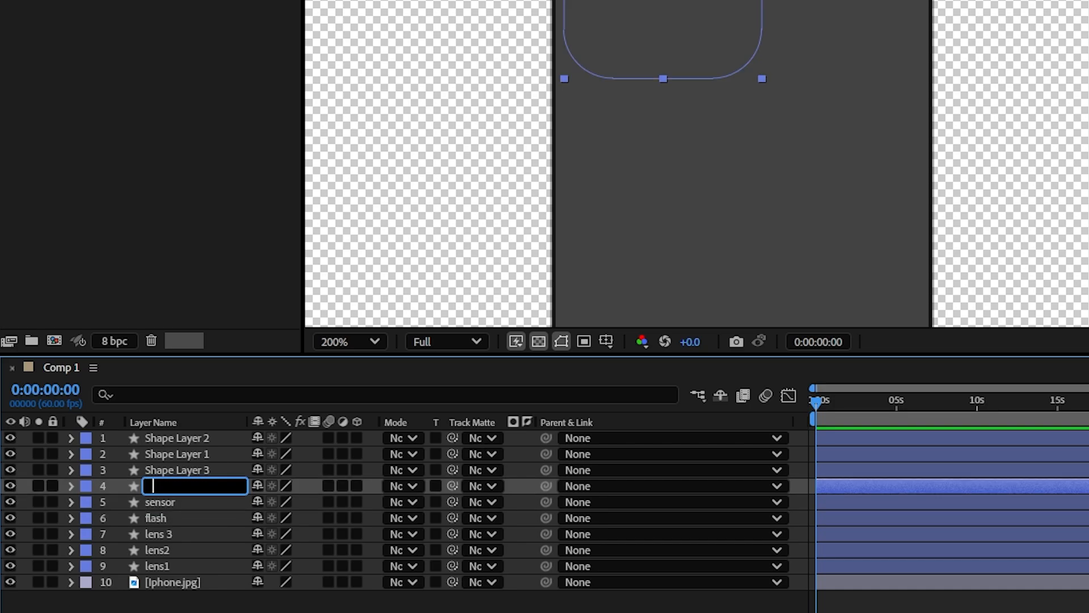
pyautogui.write('back camera')
# Step: Rename Shape Layer 3 as base, Shape Layer 1 as screen and Shape Layer 2 as dynamic iceland
pyautogui.click(194, 464)
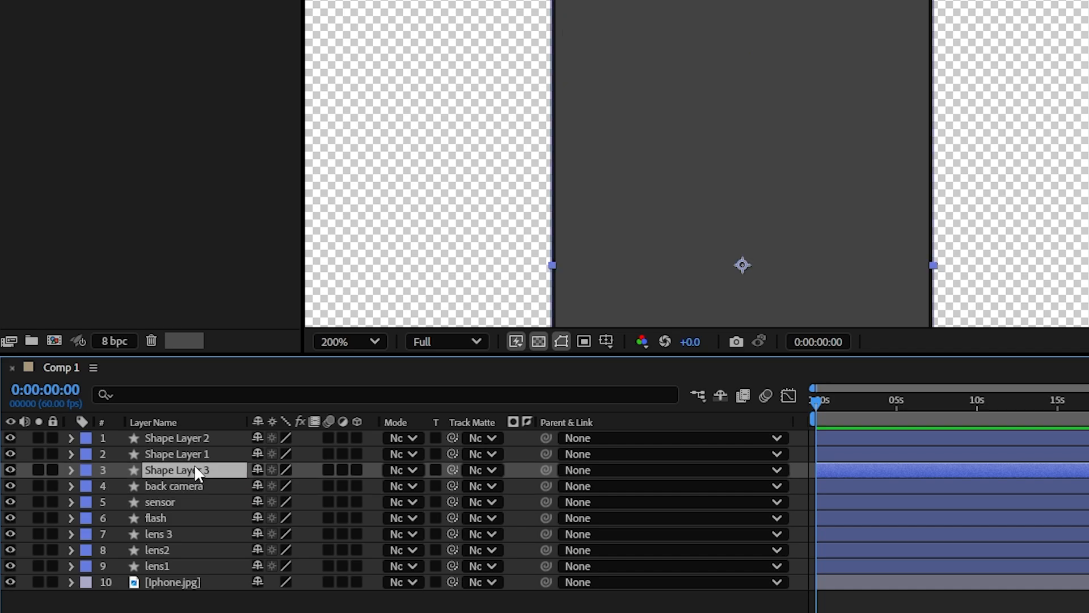
pyautogui.press('Return')
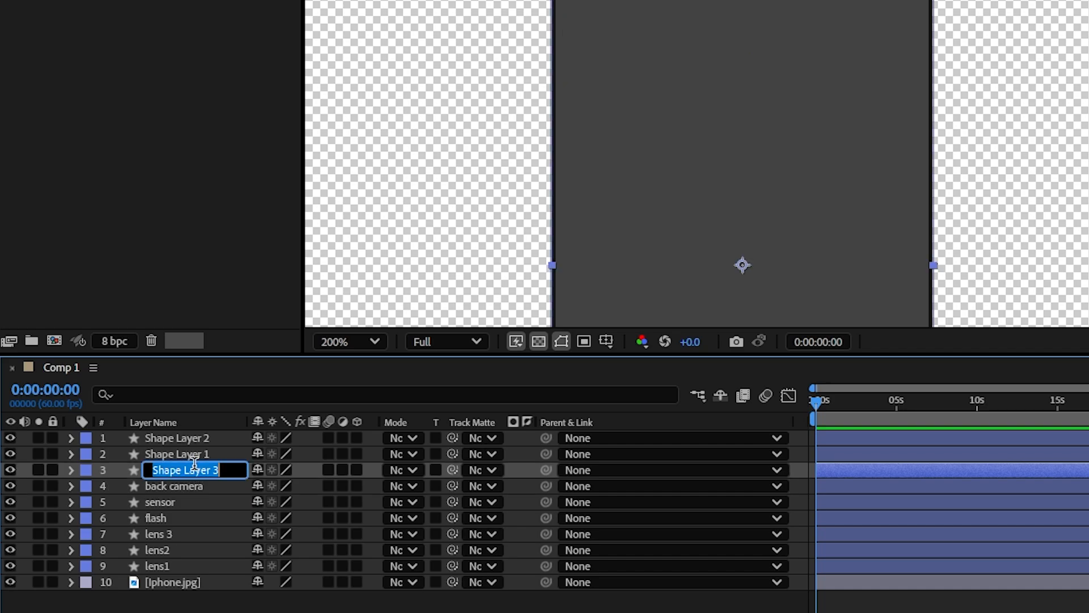
pyautogui.write('base')
pyautogui.press('Return')
pyautogui.hotkey('ctrl', 'Up')
pyautogui.press('Return')
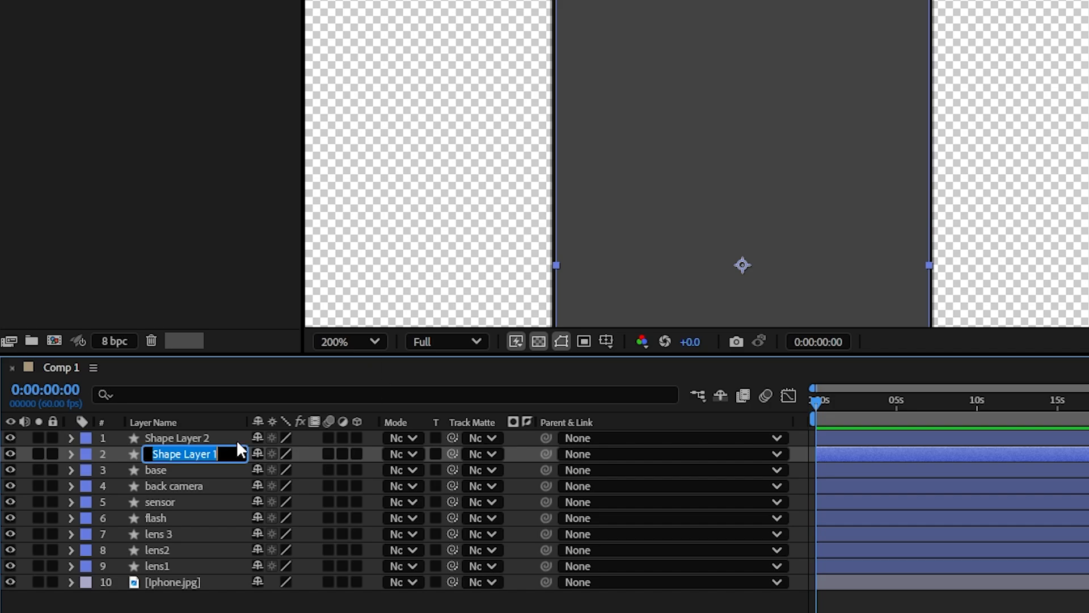
pyautogui.write('screen')
pyautogui.press('Return')
pyautogui.hotkey('ctrl', 'Up')
pyautogui.press('Return')
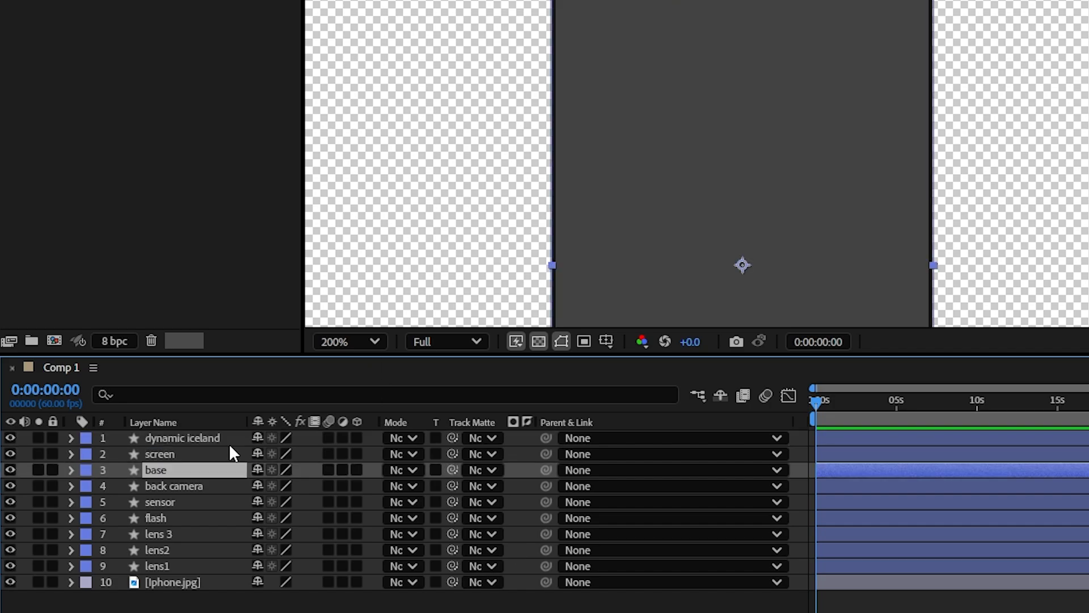
pyautogui.click(223, 436)
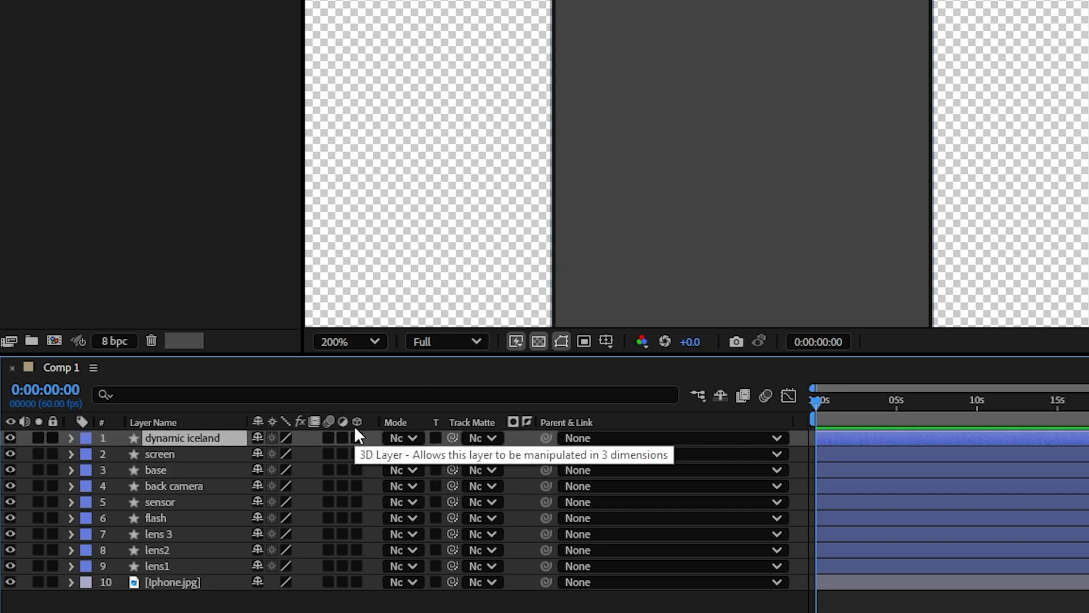
# Step: Label the dynamic iceland, screen and base layers yellow and the six rear camera layers green
pyautogui.click(210, 471)
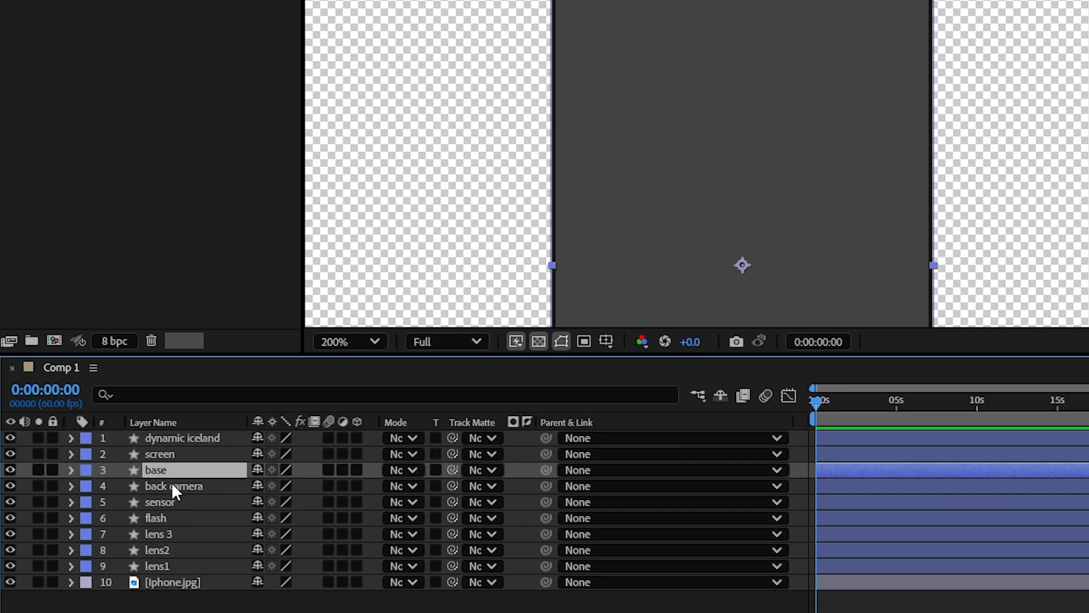
pyautogui.keyDown('shift'); pyautogui.click(183, 438); pyautogui.keyUp('shift')
pyautogui.click(83, 440)
pyautogui.click(198, 146)
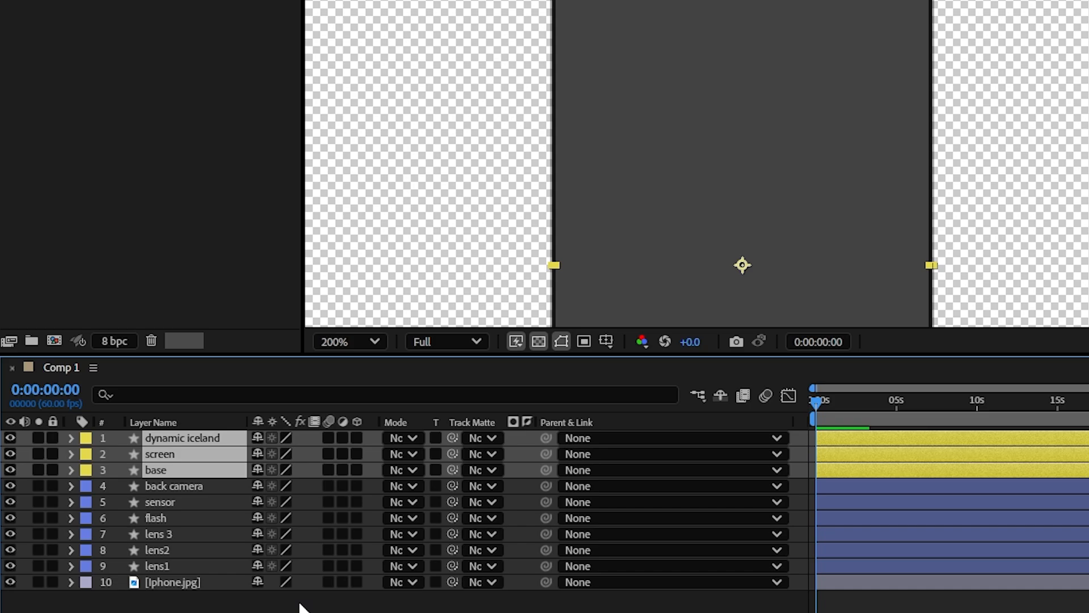
pyautogui.click(299, 604)
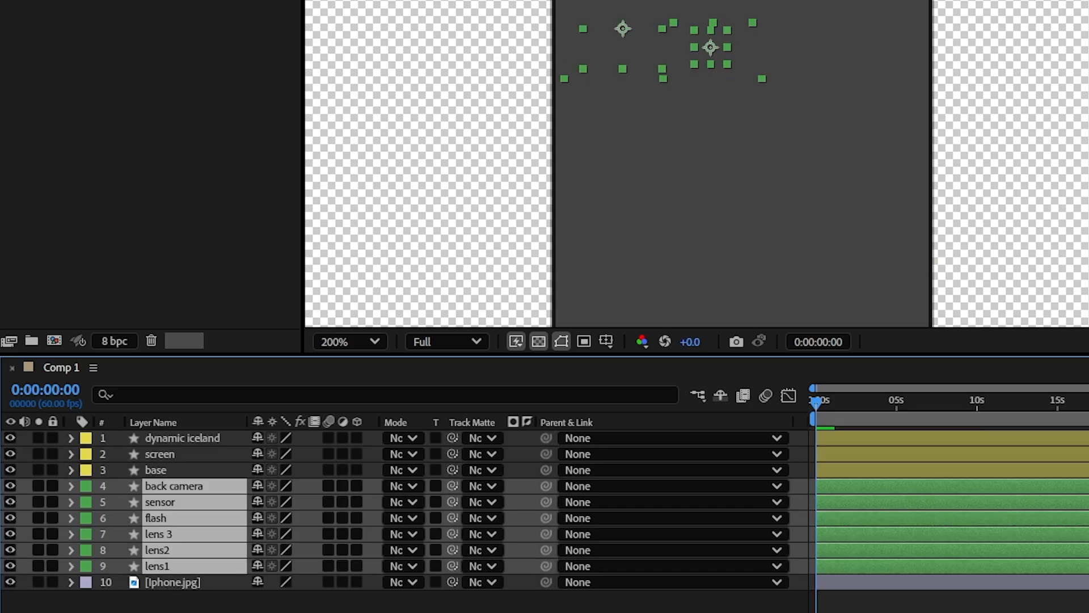
pyautogui.click(613, 606)
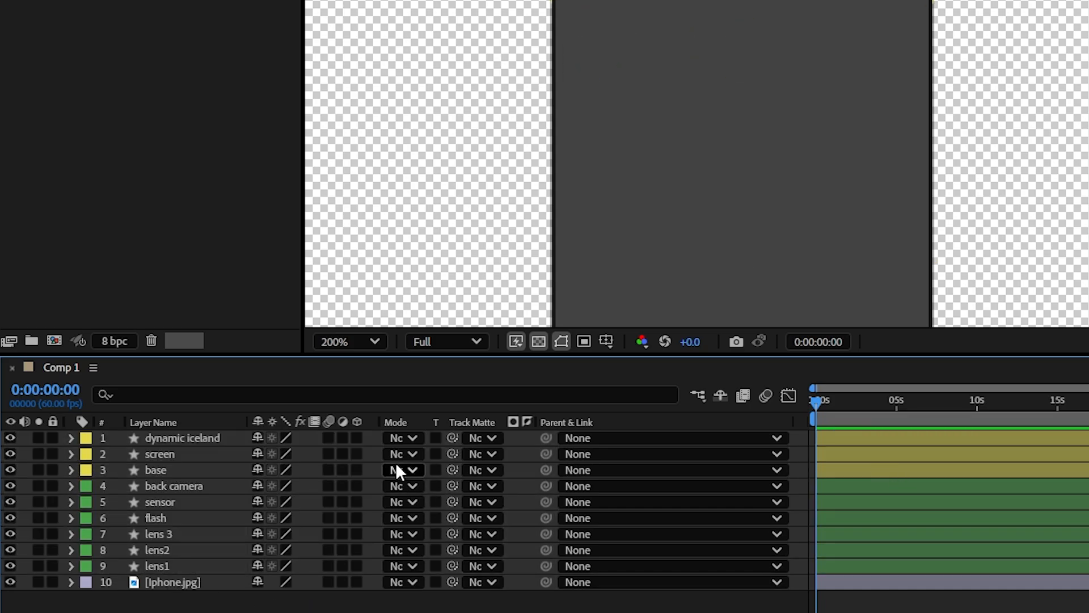
# Step: Make all nine shape layers of the phone 3D and set the composition's 3D renderer to Cinema 4D
pyautogui.click(357, 438)
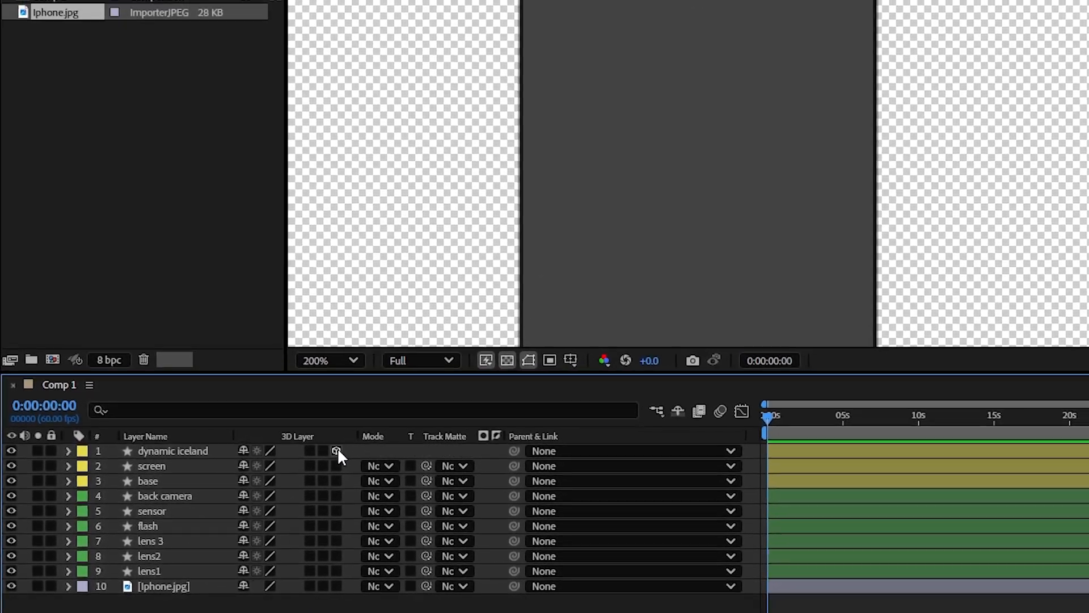
pyautogui.moveTo(338, 451); pyautogui.dragTo(336, 571)
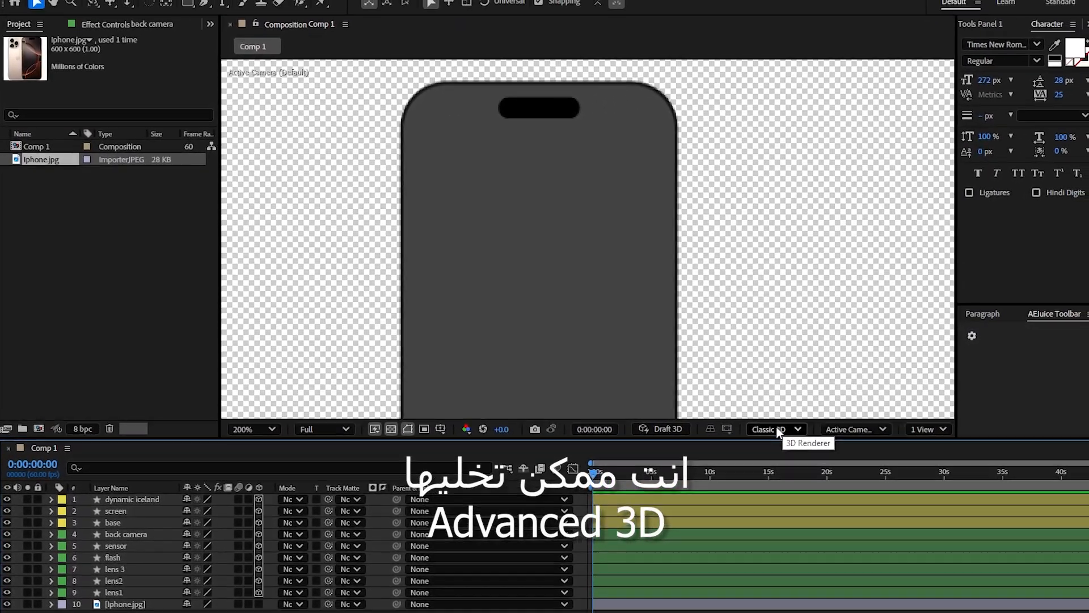
pyautogui.click(997, 361)
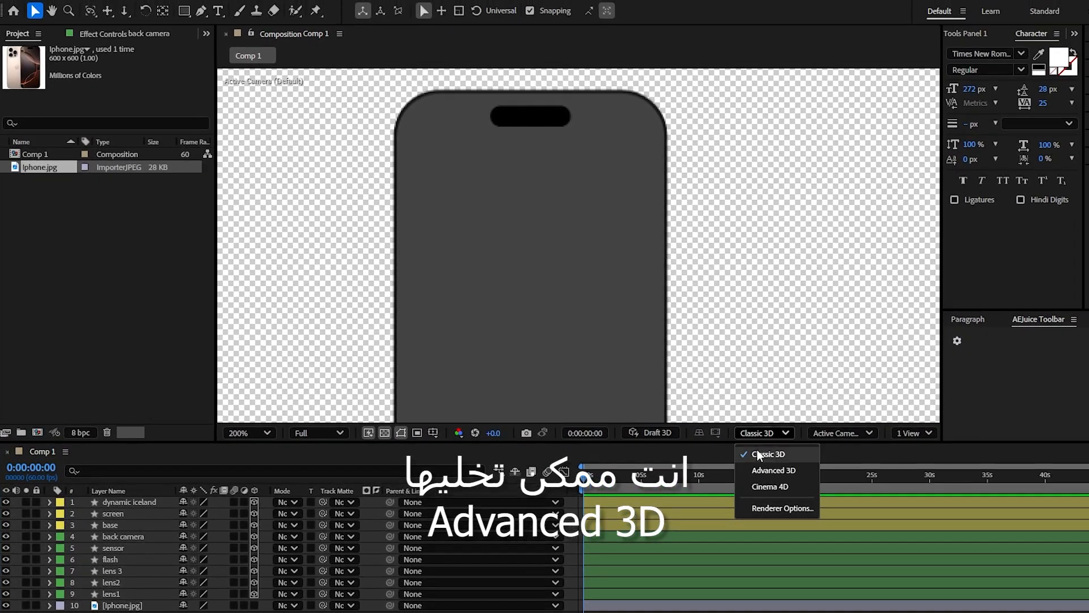
pyautogui.click(755, 487)
# Step: Show the phone in a two-view layout with the active camera beside Custom View 1
pyautogui.click(836, 433)
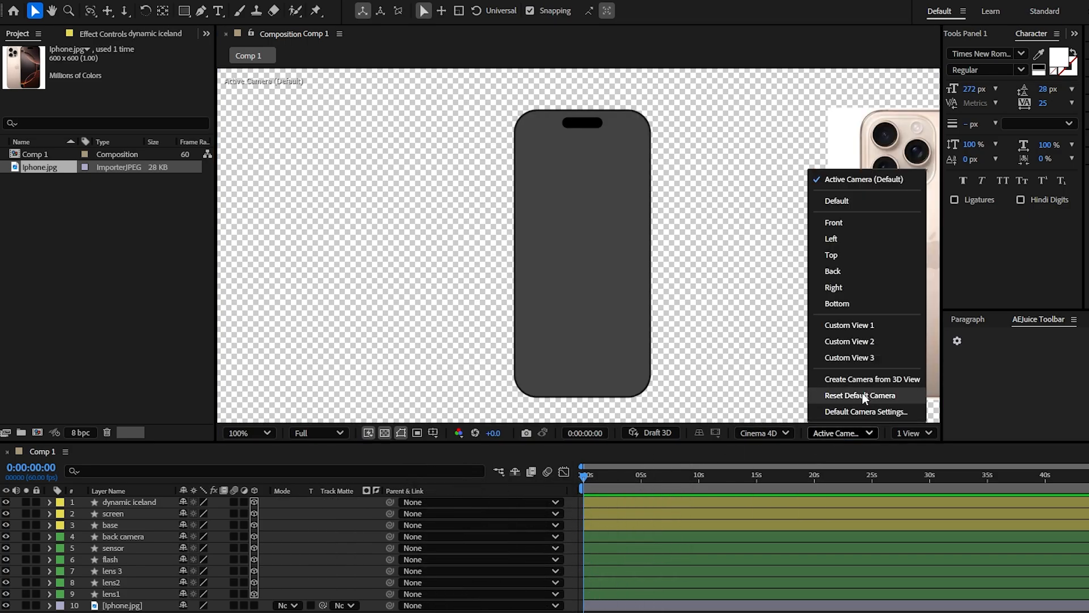
pyautogui.click(859, 326)
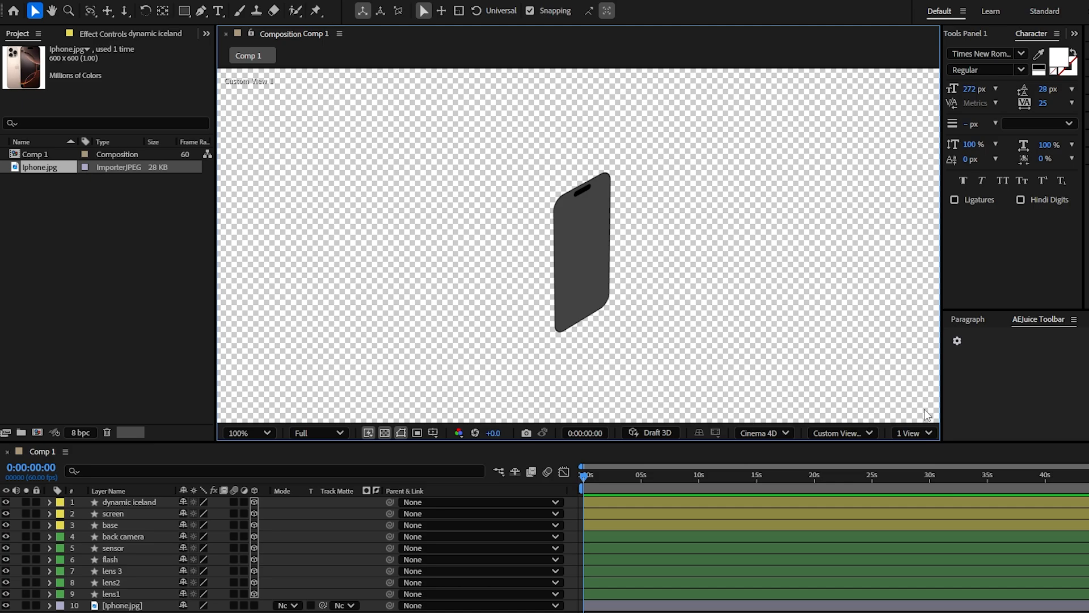
pyautogui.click(914, 433)
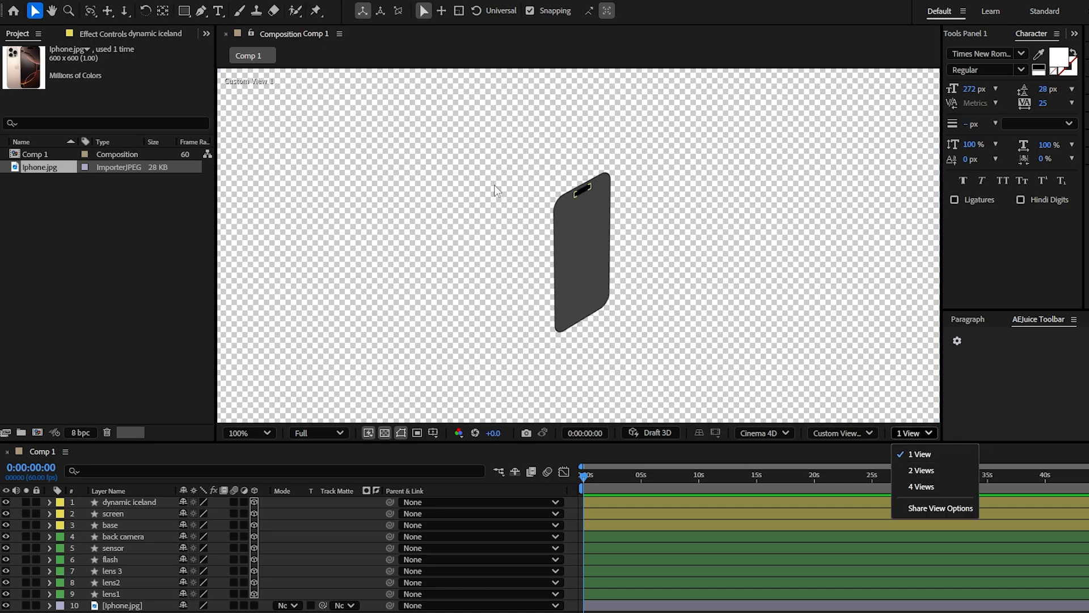
pyautogui.click(920, 470)
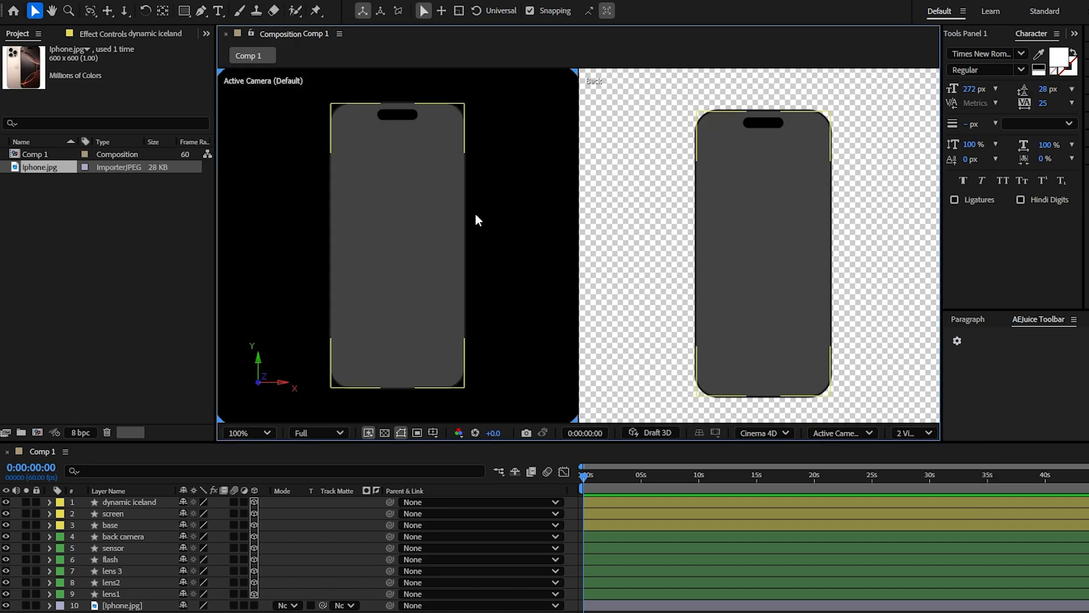
pyautogui.click(919, 256)
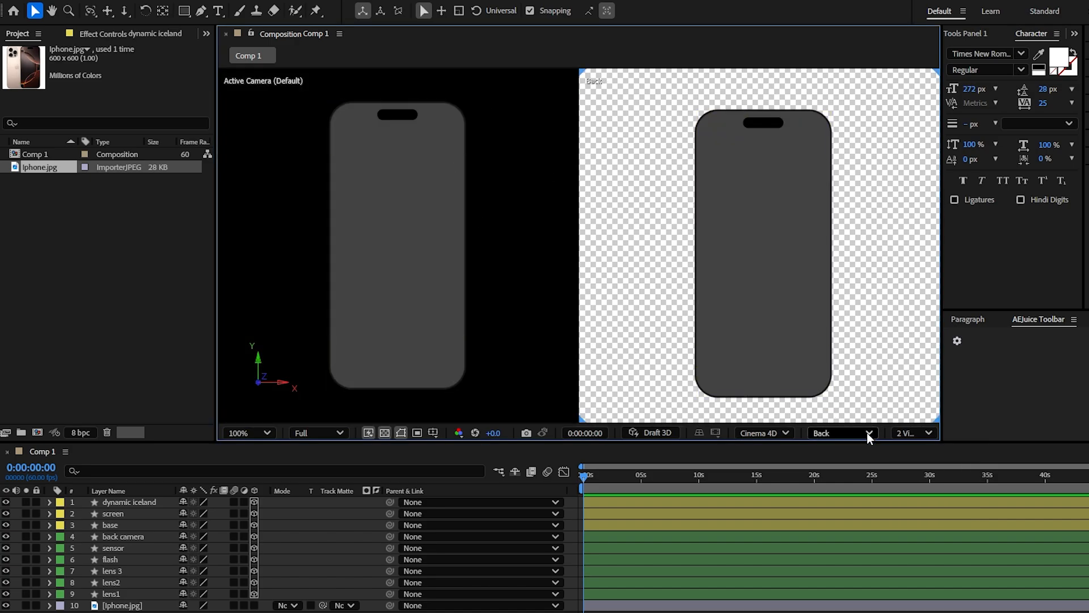
pyautogui.click(840, 433)
pyautogui.click(851, 325)
pyautogui.click(404, 419)
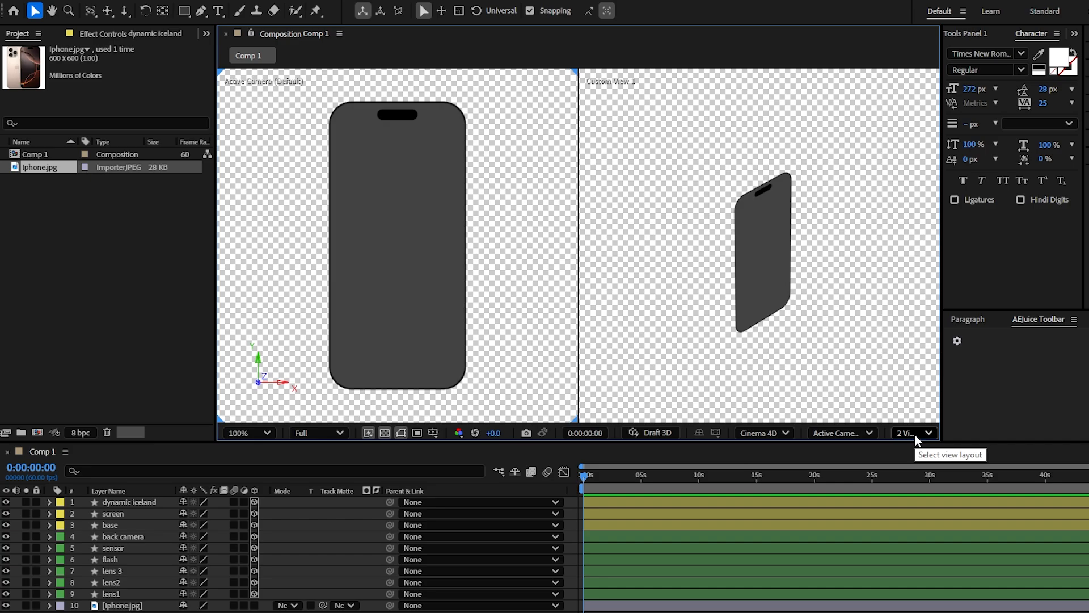
# Step: Return to a single Custom View 1 and orbit around the phone until it is seen edge-on
pyautogui.click(914, 433)
pyautogui.click(924, 454)
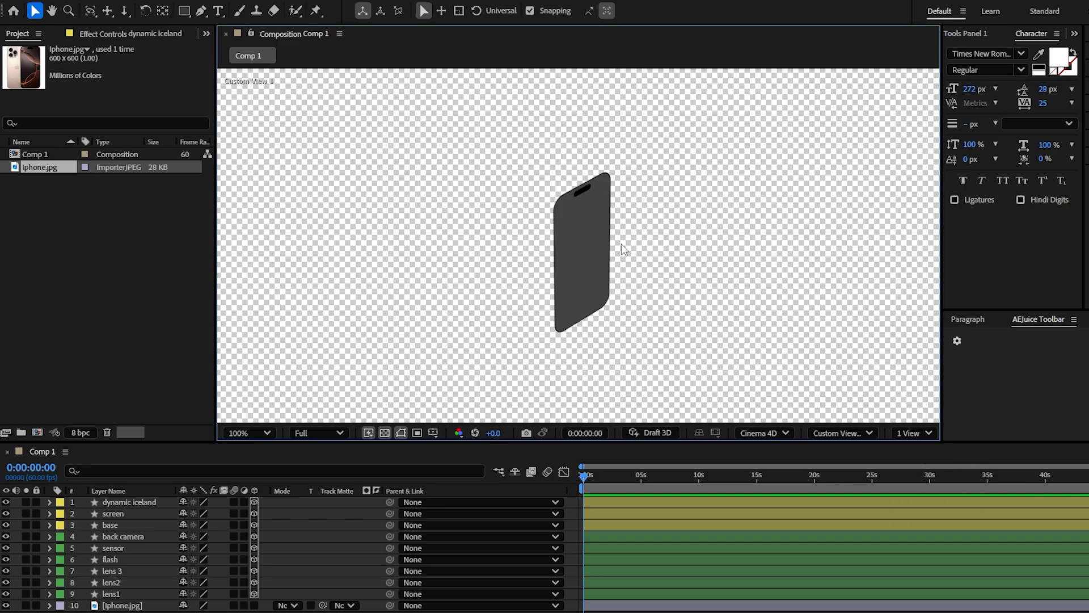
pyautogui.press('.')
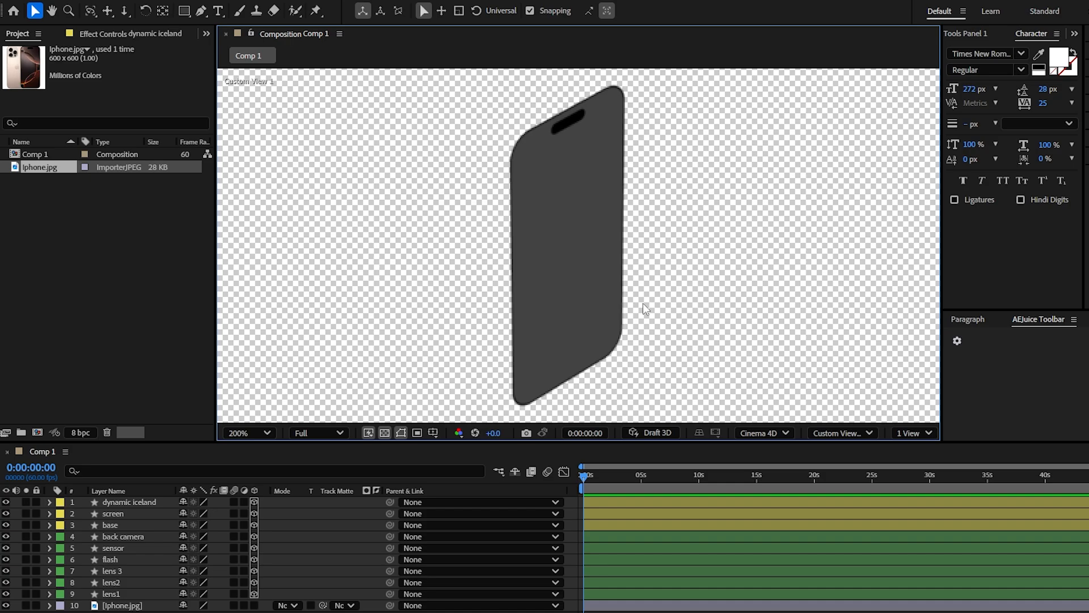
pyautogui.press('c')
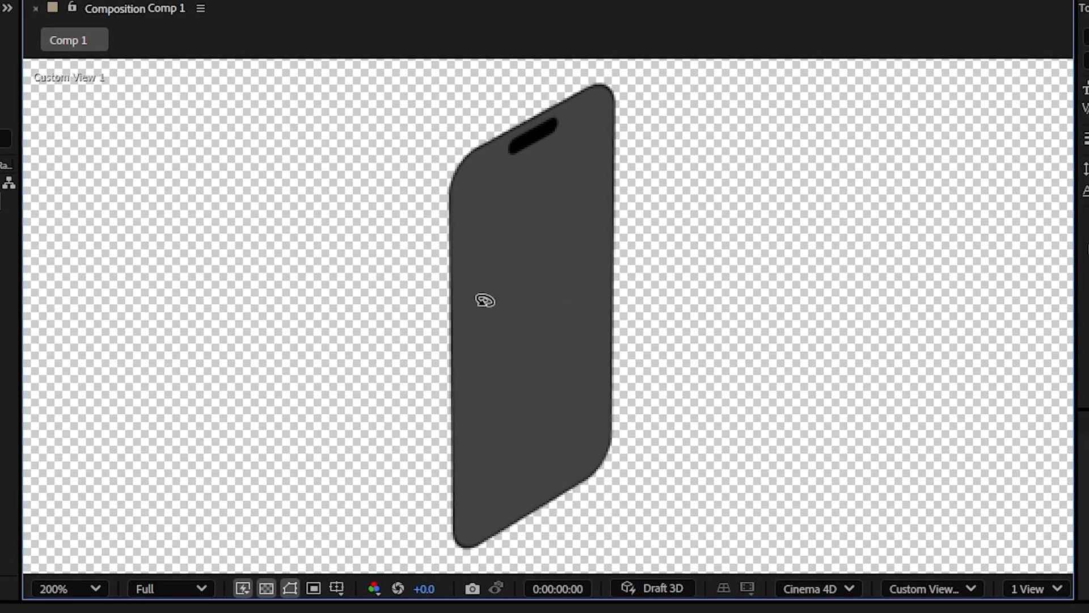
pyautogui.moveTo(640, 327); pyautogui.dragTo(342, 341)
pyautogui.moveTo(526, 323); pyautogui.dragTo(725, 209)
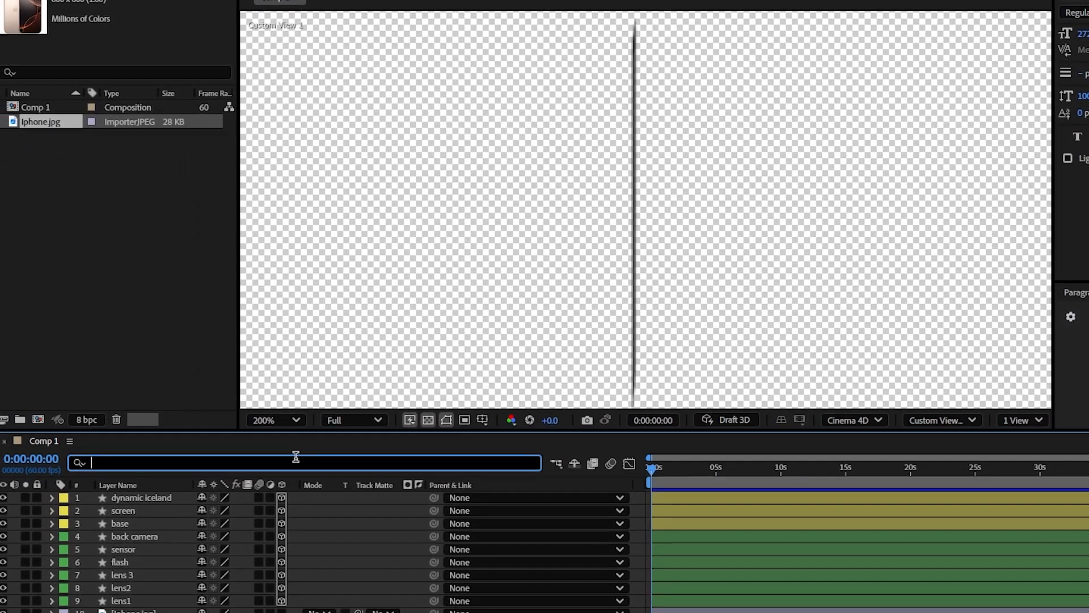
# Step: Filter the timeline properties by depth and set the base layer's Extrusion Depth to 39
pyautogui.write('depth')
pyautogui.scroll(2, 339, 530)
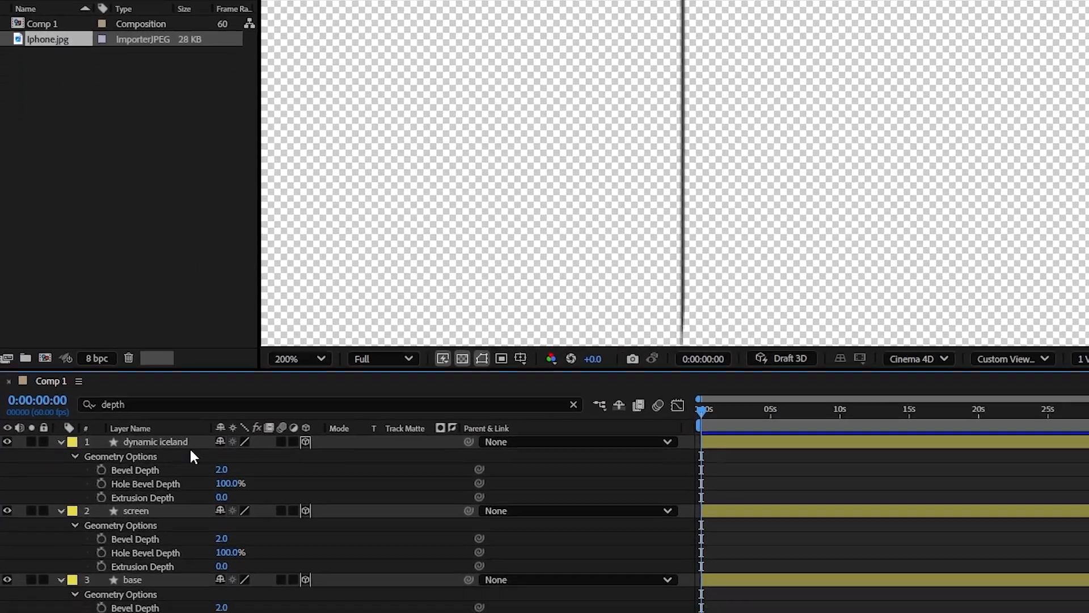
pyautogui.scroll(-9, 476, 504)
pyautogui.scroll(9, 170, 578)
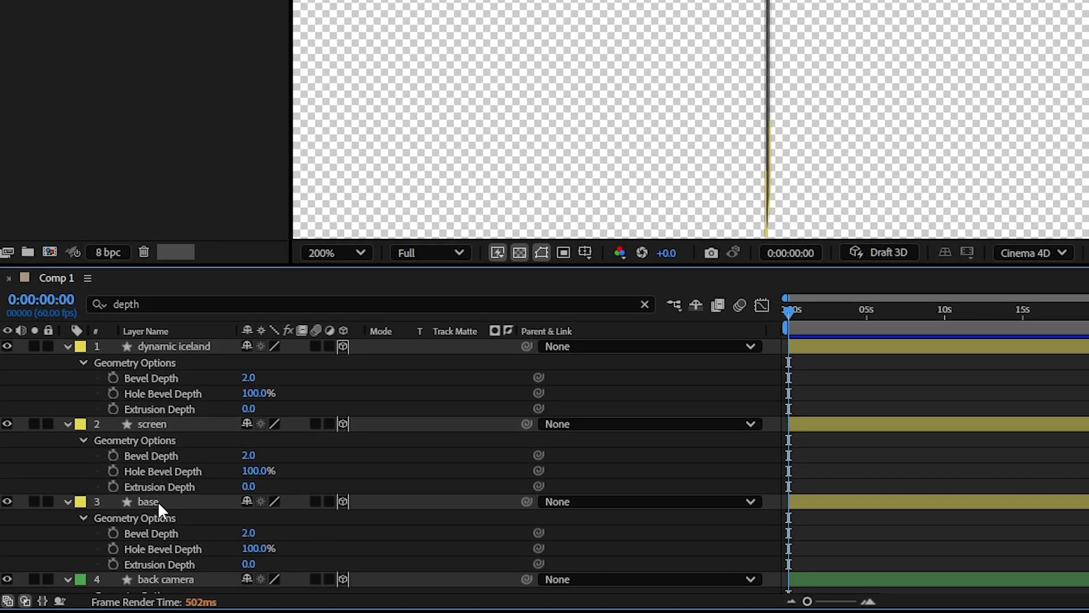
pyautogui.click(158, 501)
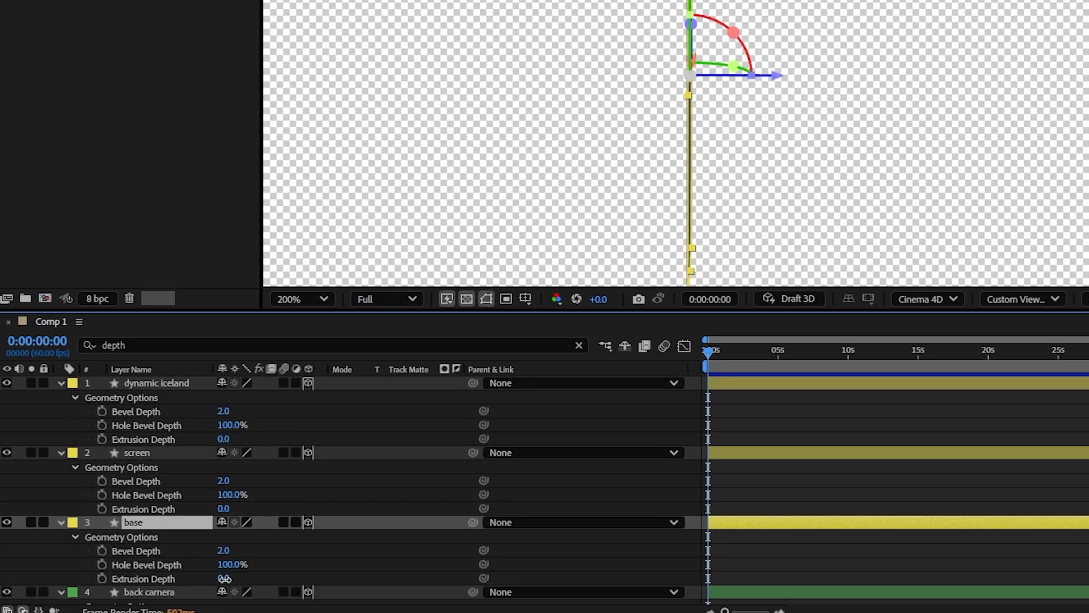
pyautogui.moveTo(250, 569); pyautogui.dragTo(291, 569)
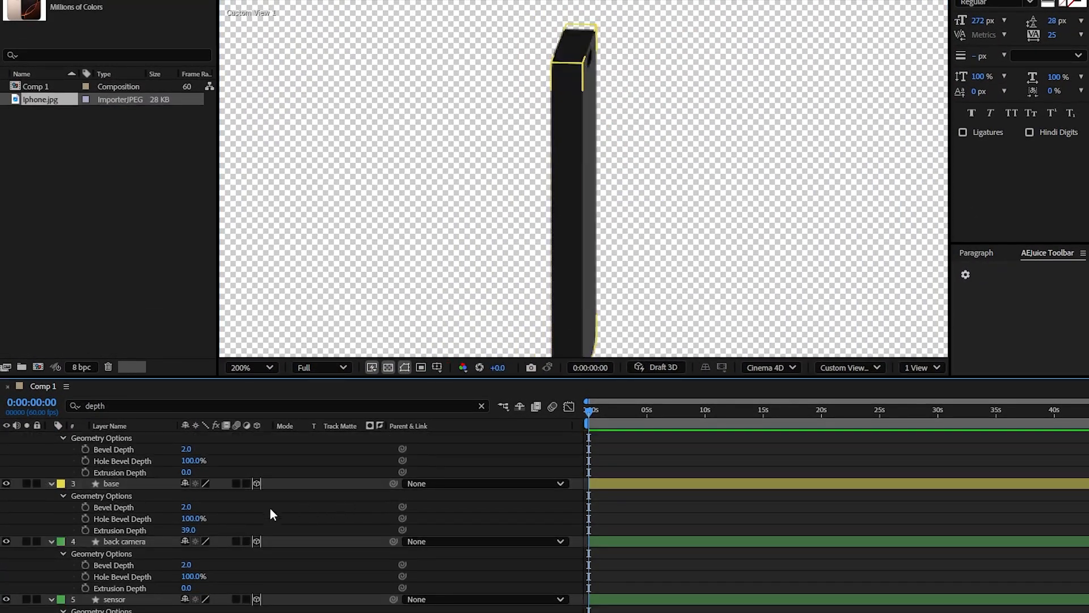
# Step: Switch to a two-view layout showing the Back view beside Custom View 1
pyautogui.scroll(-3, 227, 511)
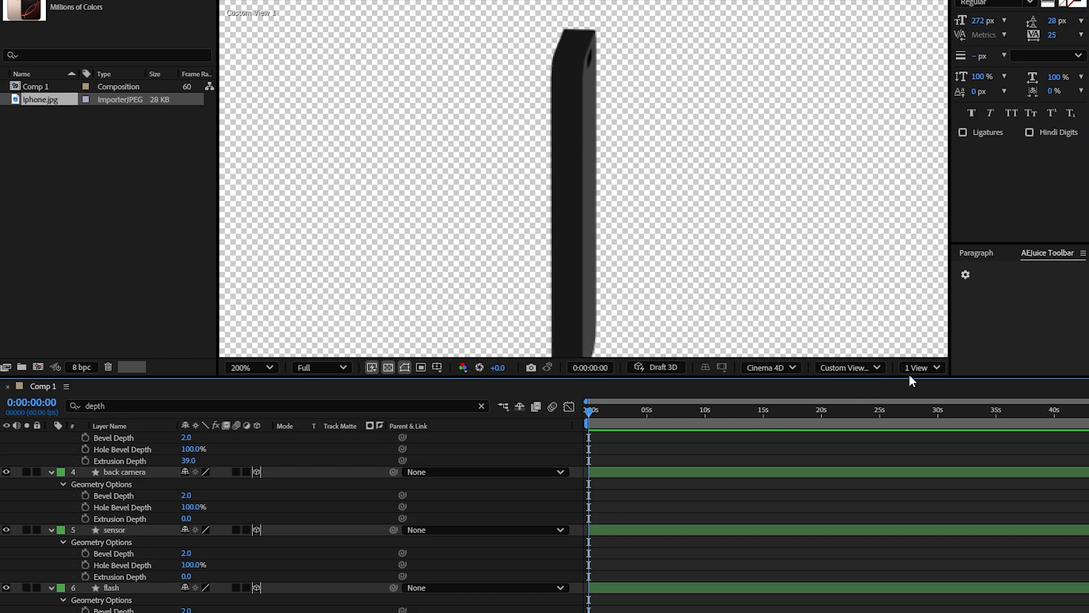
pyautogui.click(927, 370)
pyautogui.click(937, 404)
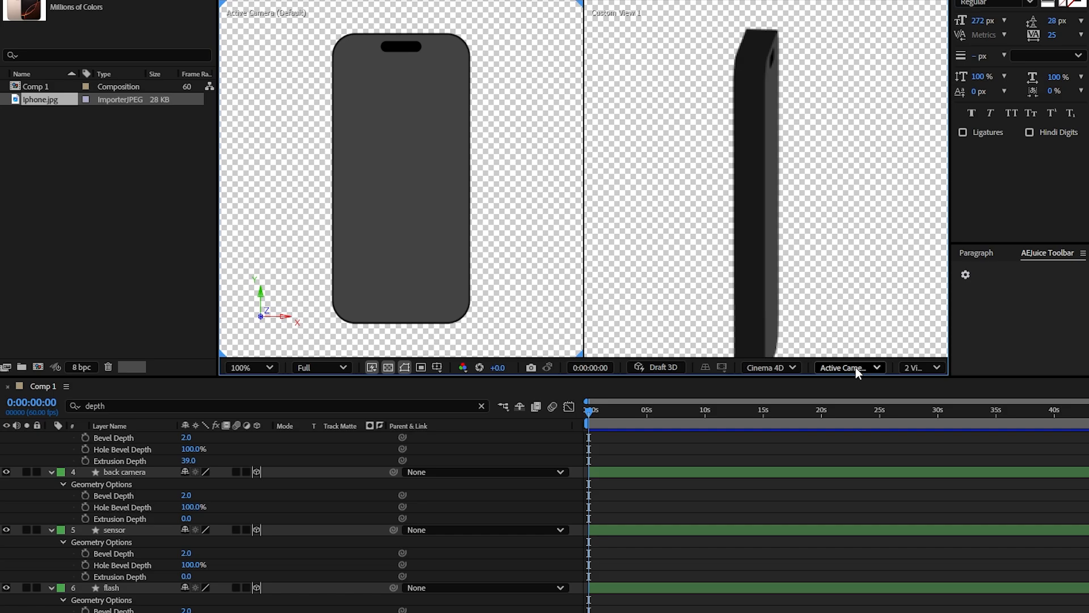
pyautogui.click(855, 367)
pyautogui.click(837, 206)
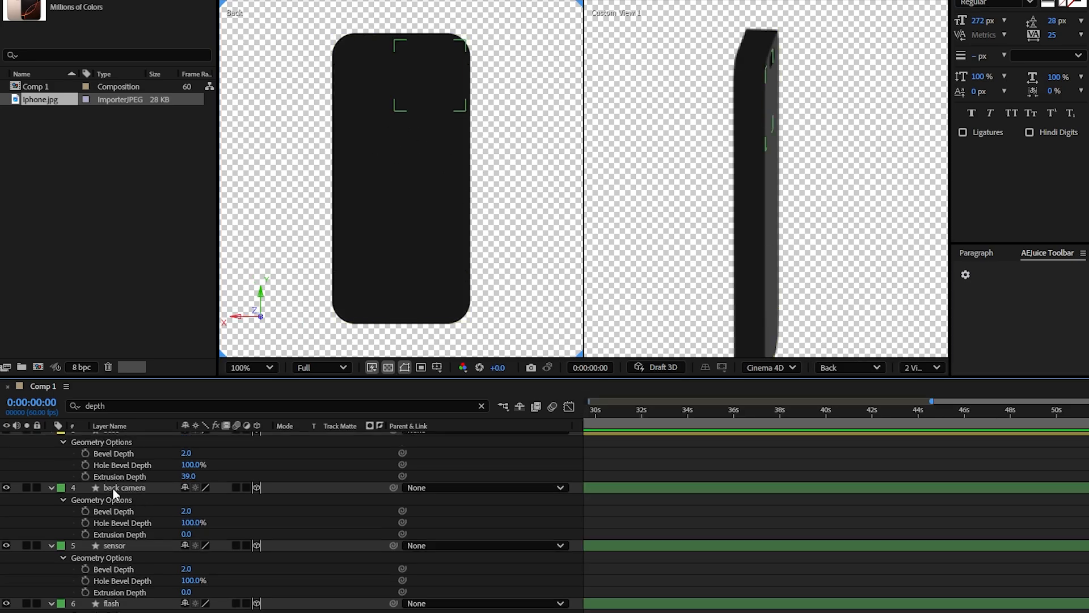
# Step: Set the Extrusion Depth of the back camera, sensor and flash layers to 47 and extrude the three lens layers slightly further
pyautogui.click(113, 489)
pyautogui.scroll(-6, 107, 487)
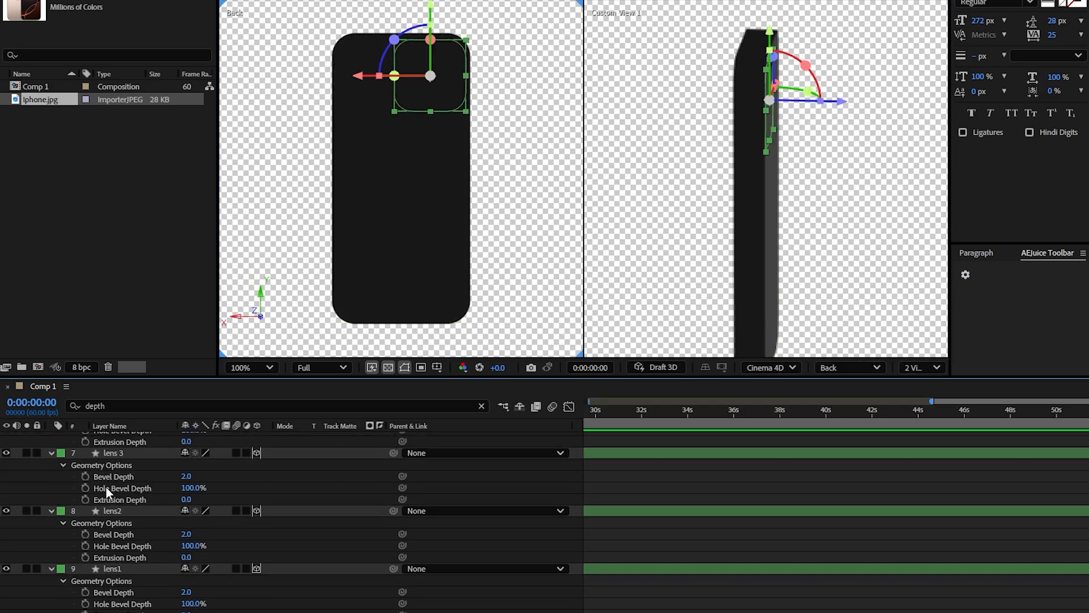
pyautogui.keyDown('shift'); pyautogui.click(111, 567); pyautogui.keyUp('shift')
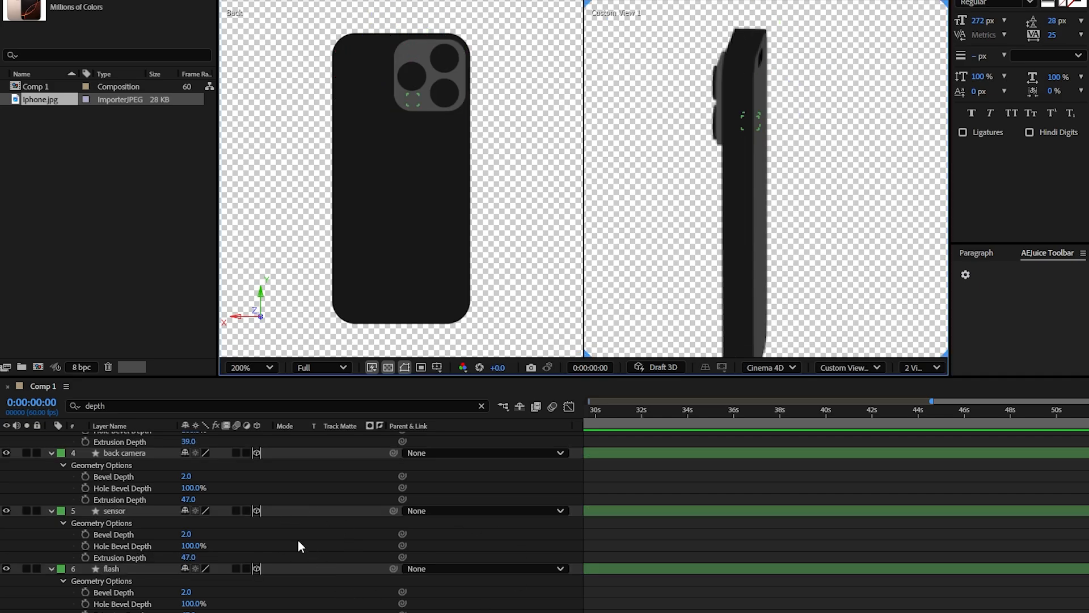
# Step: Set the Extrusion Depth of the sensor and flash layers to 101 so they protrude from the back camera
pyautogui.click(129, 512)
pyautogui.keyDown('shift'); pyautogui.click(132, 569); pyautogui.keyUp('shift')
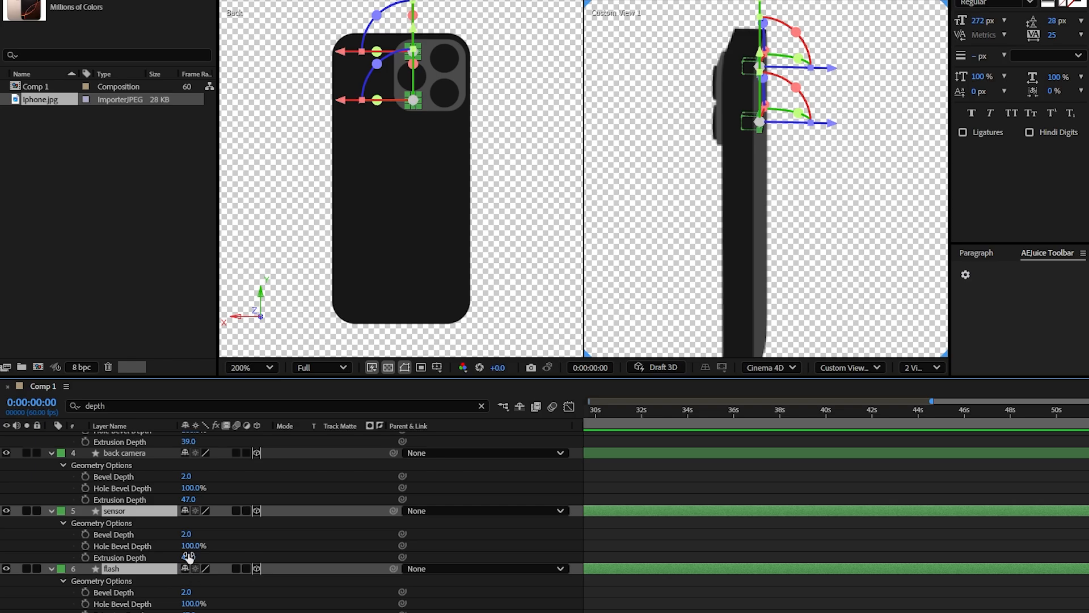
pyautogui.moveTo(189, 558)
pyautogui.mouseDown()
pyautogui.moveTo(233, 558)
pyautogui.moveTo(198, 557)
pyautogui.mouseUp()
pyautogui.moveTo(845, 256); pyautogui.dragTo(977, 262)
pyautogui.click(874, 482)
pyautogui.scroll(1, 755, 103)
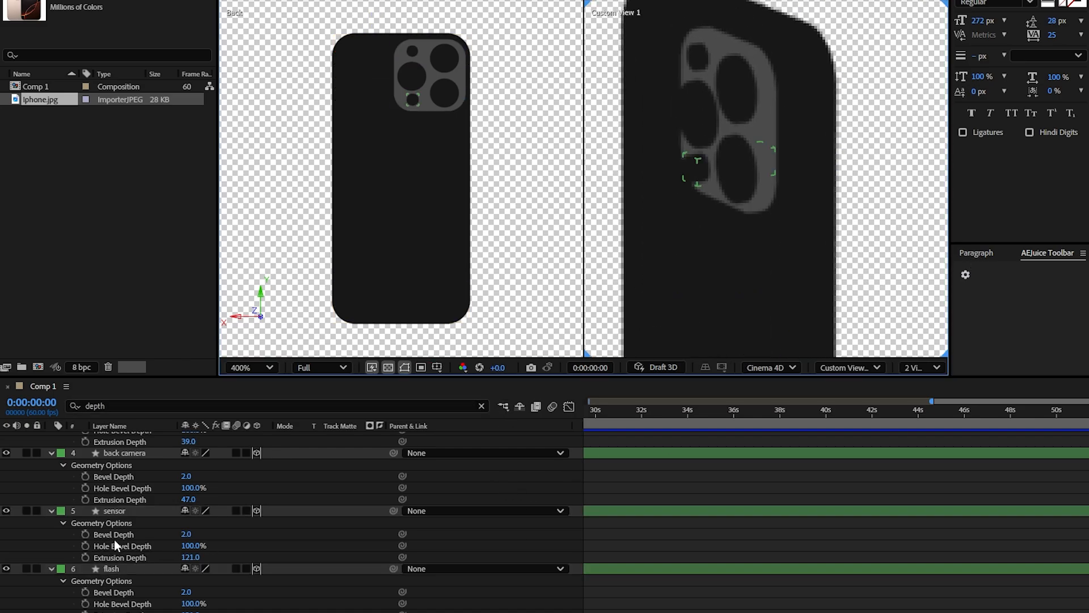
pyautogui.click(117, 558)
pyautogui.keyDown('ctrl'); pyautogui.click(116, 611); pyautogui.keyUp('ctrl')
pyautogui.moveTo(193, 558); pyautogui.dragTo(185, 558)
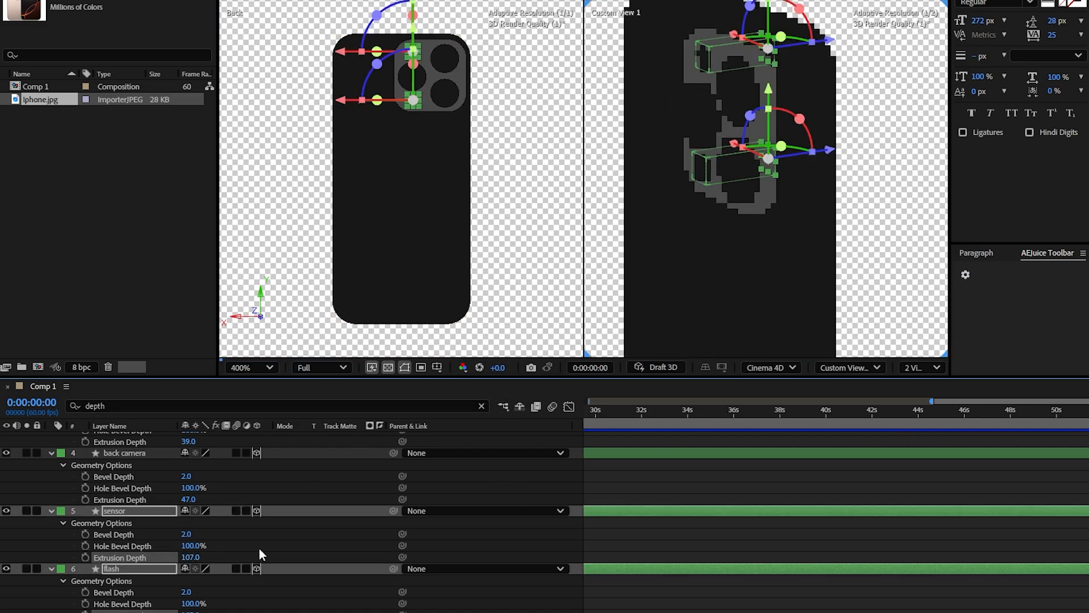
pyautogui.click(259, 555)
pyautogui.moveTo(191, 611); pyautogui.dragTo(190, 611)
pyautogui.moveTo(192, 559); pyautogui.dragTo(188, 559)
pyautogui.click(164, 538)
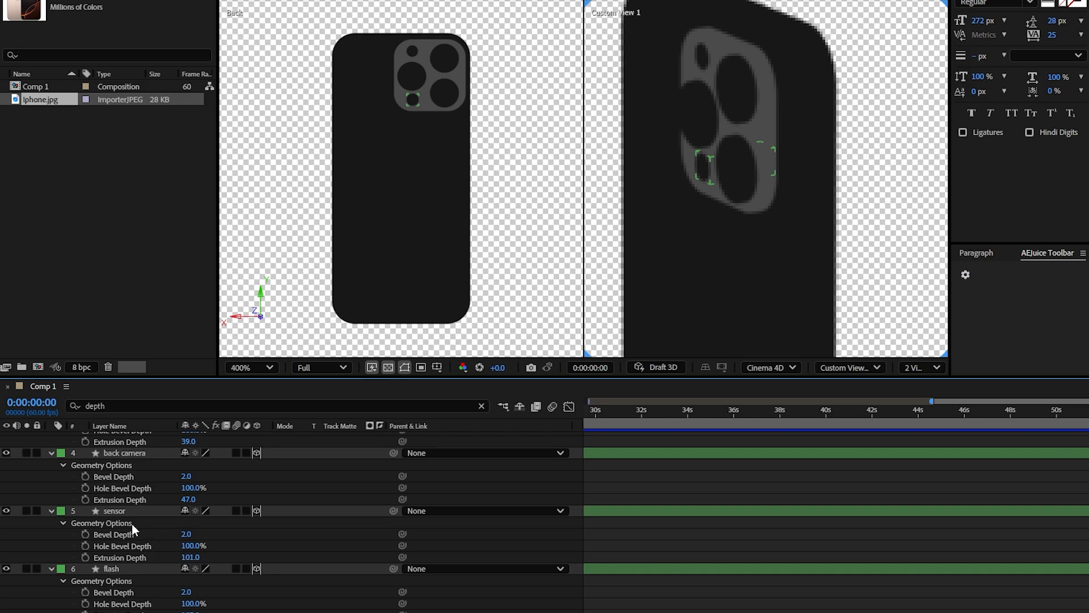
# Step: Change the flash layer's fill to white and the sensor layer's fill to dark gray 353535
pyautogui.click(113, 569)
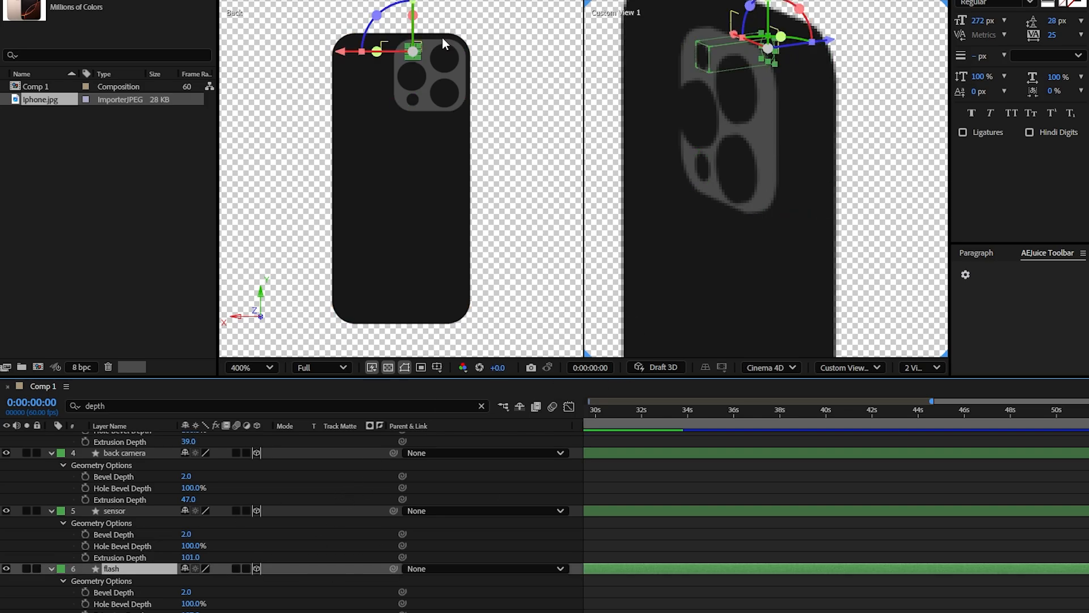
pyautogui.click(545, 1)
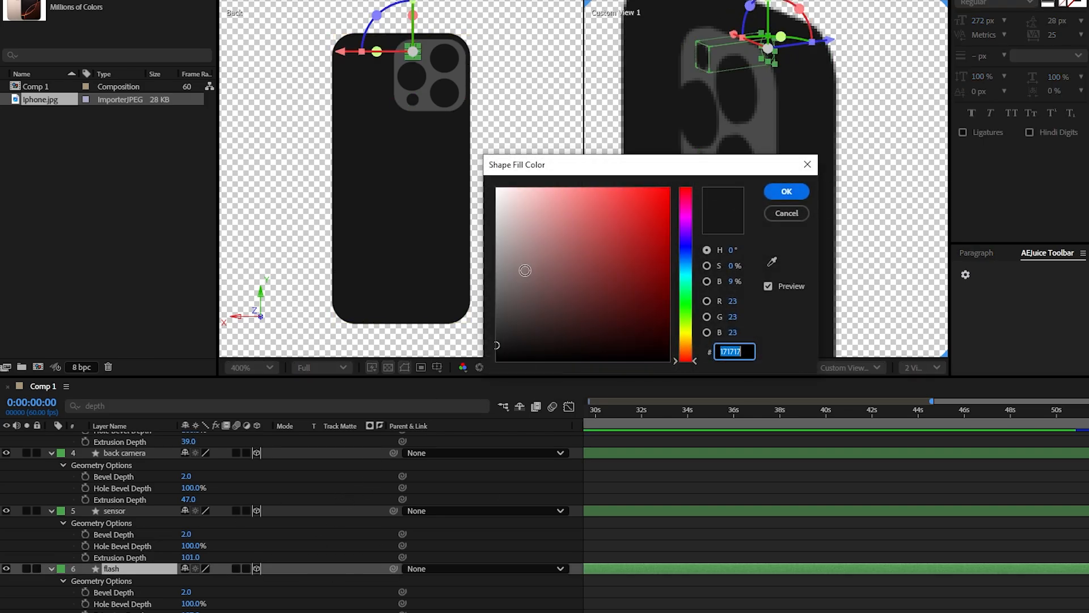
pyautogui.click(496, 189)
pyautogui.click(786, 192)
pyautogui.click(114, 511)
pyautogui.click(544, 1)
pyautogui.write('353535')
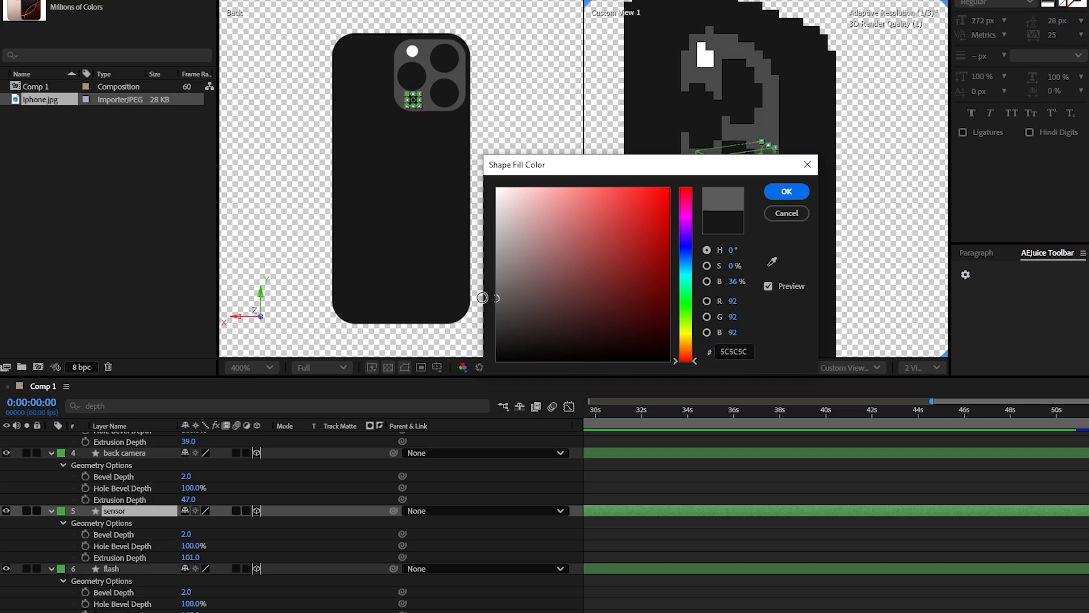
pyautogui.click(787, 192)
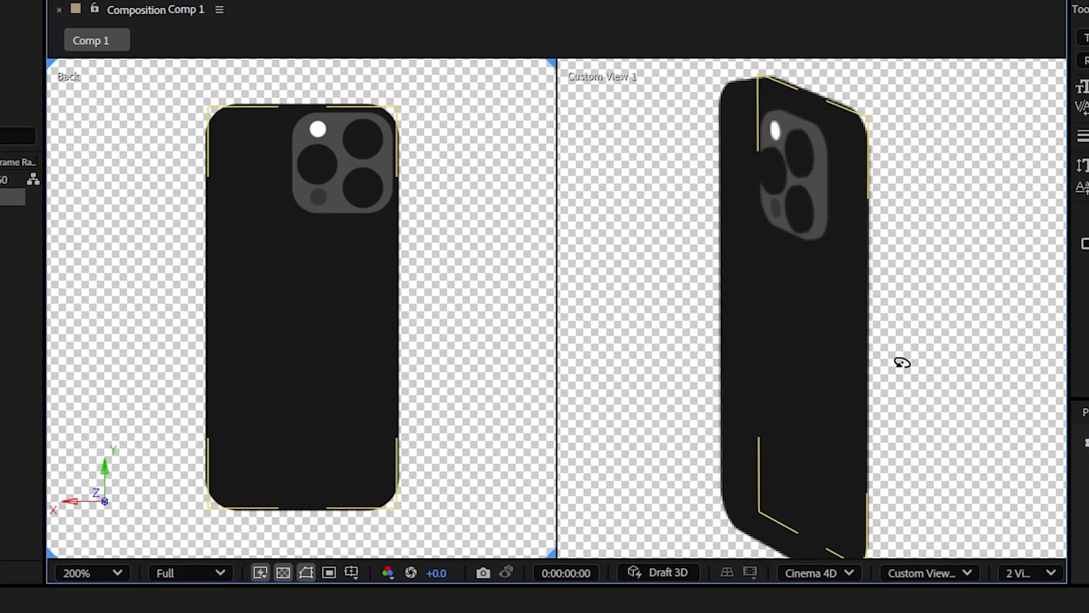
# Step: Duplicate the dynamic iceland layer and rename the copy as button 1
pyautogui.moveTo(898, 354); pyautogui.dragTo(711, 226)
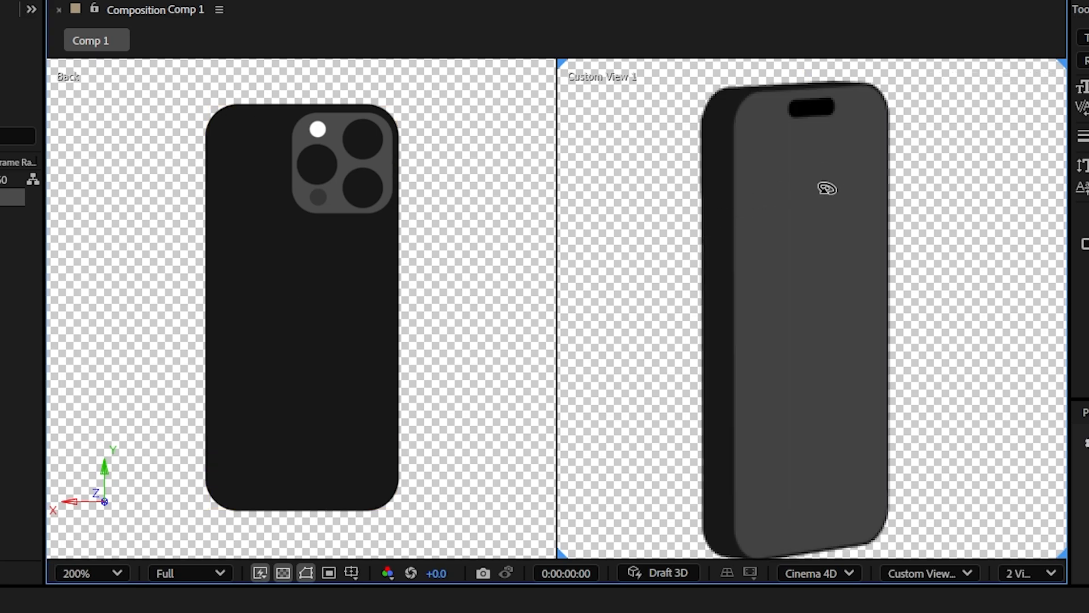
pyautogui.scroll(-5, 414, 483)
pyautogui.scroll(1, 414, 482)
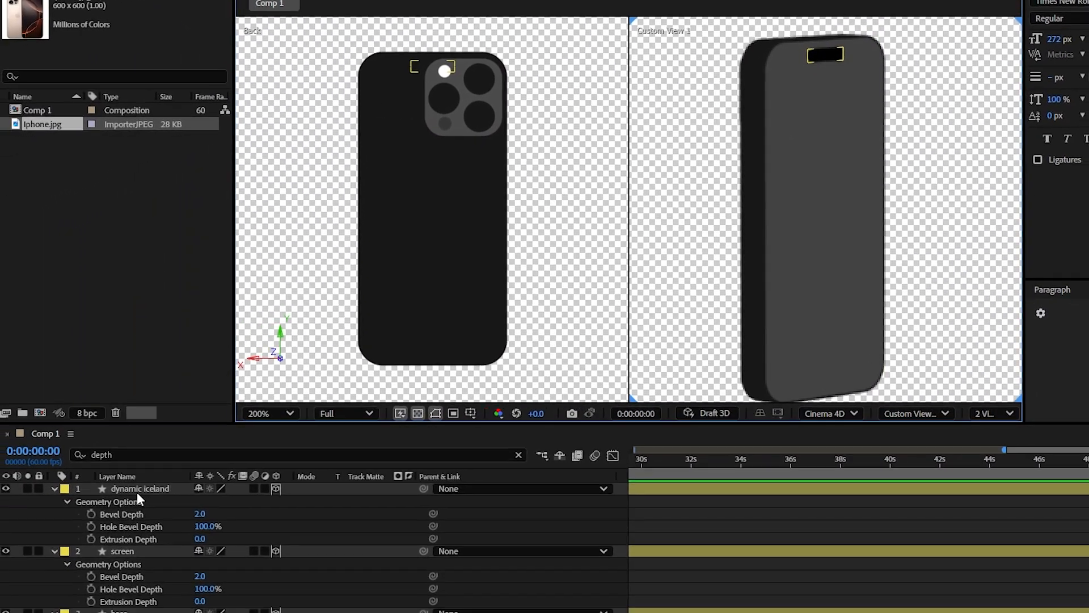
pyautogui.click(112, 511)
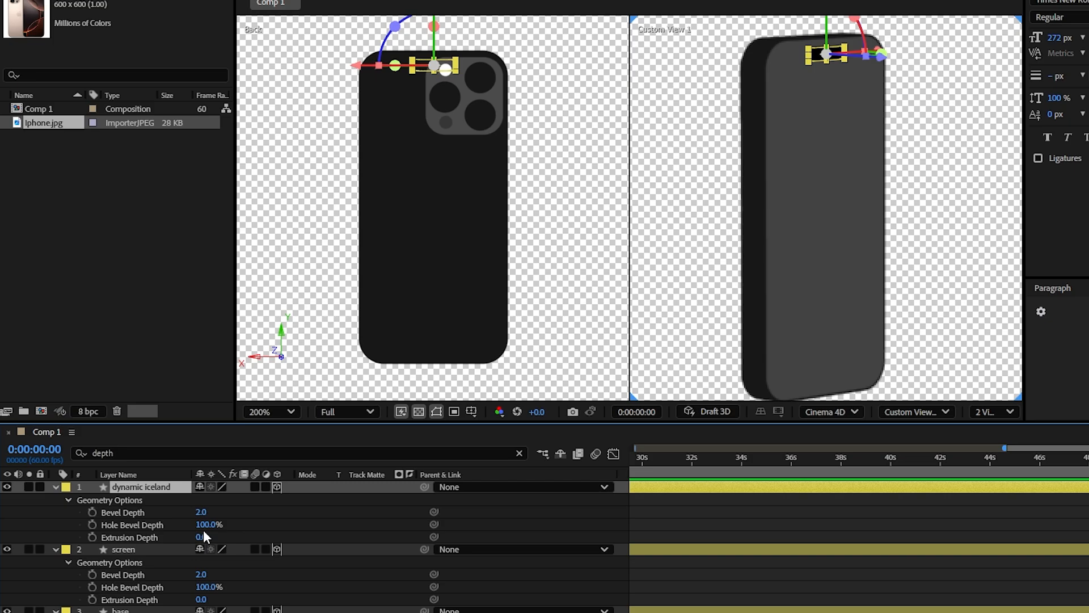
pyautogui.hotkey('ctrl', 'd')
pyautogui.press('Return')
pyautogui.write('button 1')
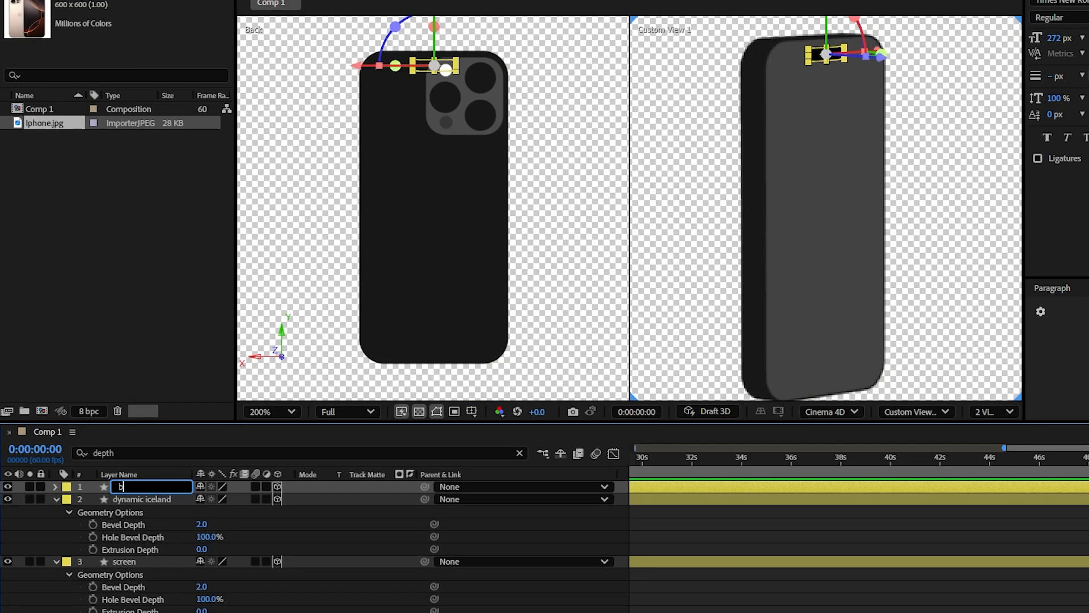
pyautogui.press('Return')
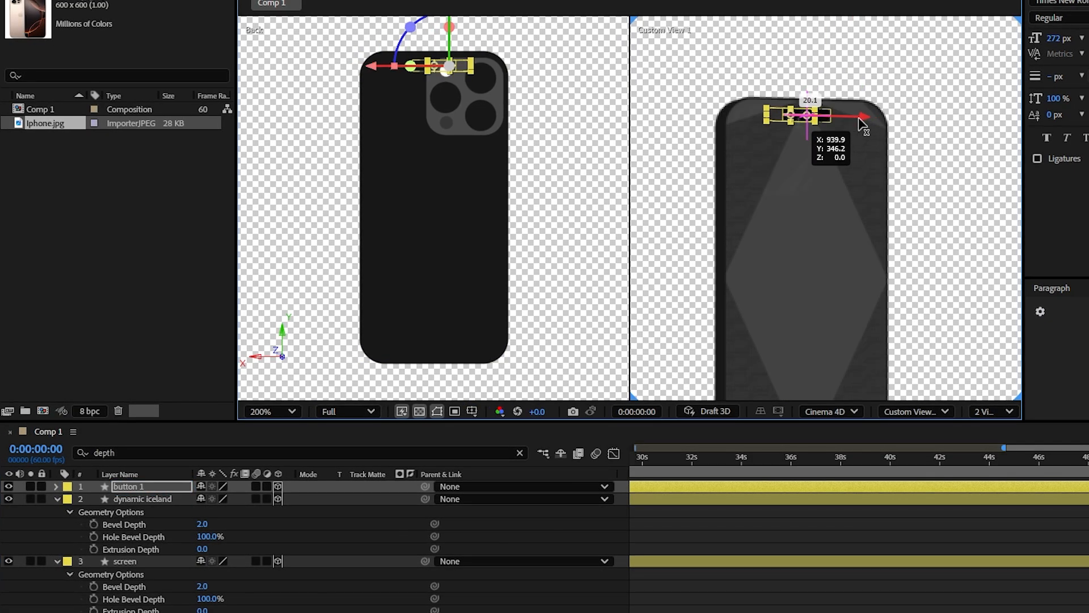
# Step: Move button 1 to the phone's side edge near the camera and set its Y and Z Rotation to 90°
pyautogui.moveTo(859, 119); pyautogui.dragTo(795, 118)
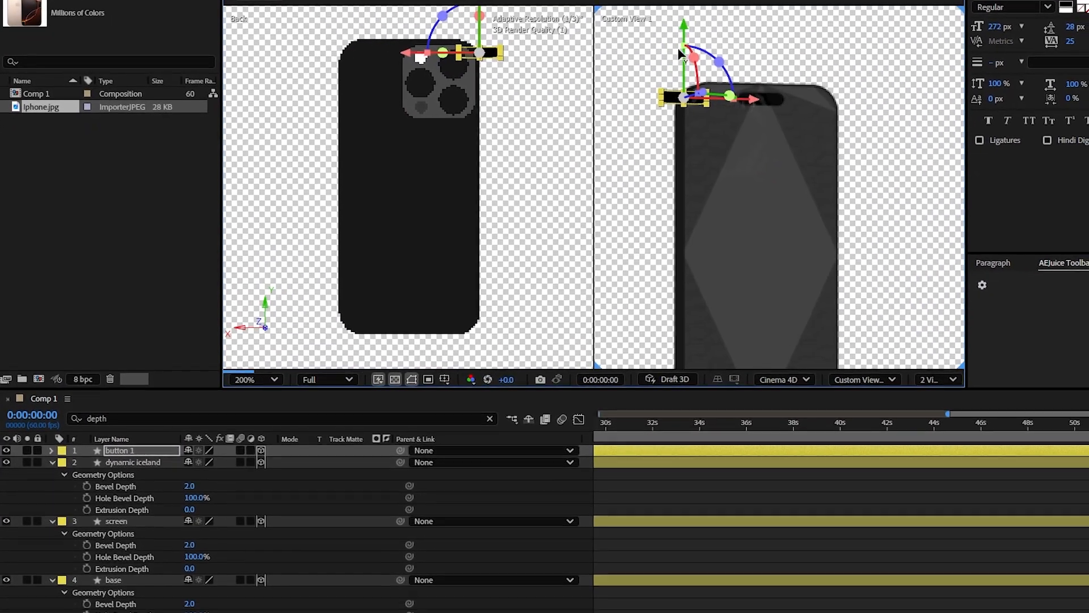
pyautogui.moveTo(679, 54); pyautogui.dragTo(681, 101)
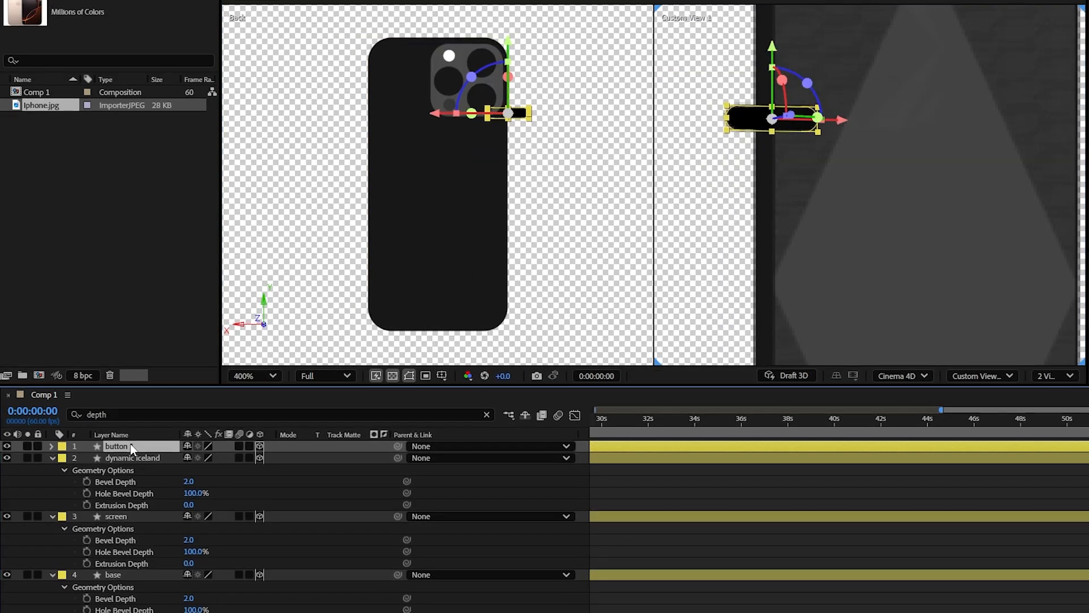
pyautogui.press('r')
pyautogui.click(203, 492)
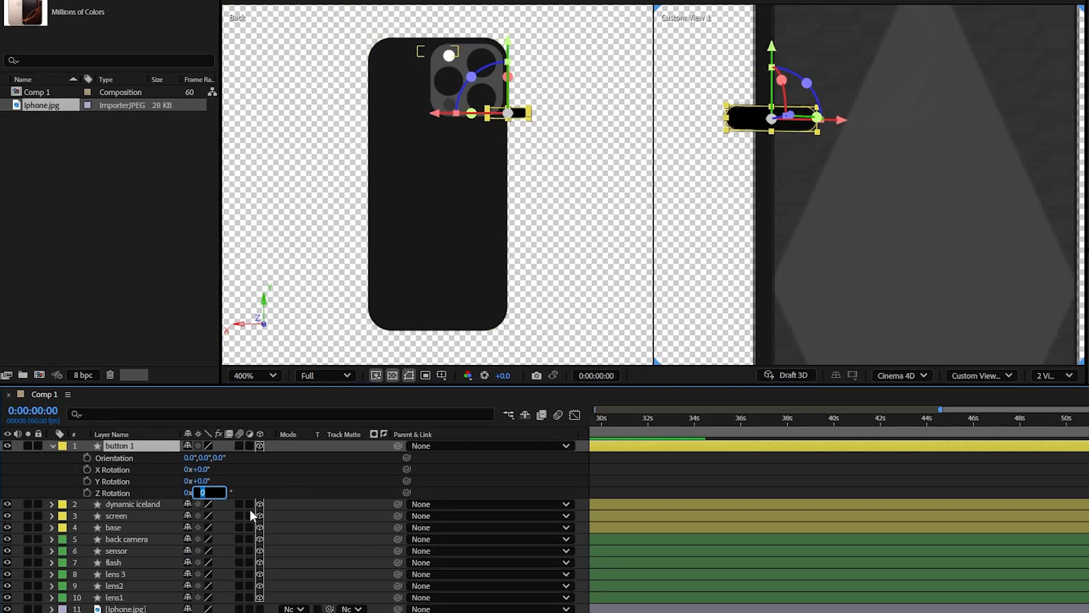
pyautogui.write('90')
pyautogui.press('Return')
pyautogui.click(201, 480)
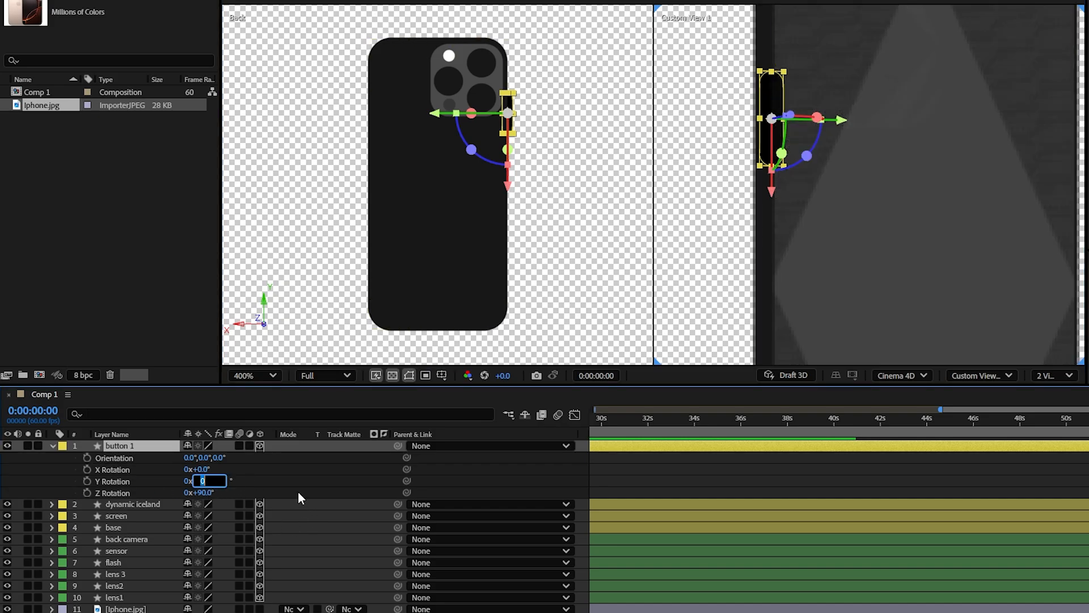
pyautogui.write('90')
pyautogui.click(318, 482)
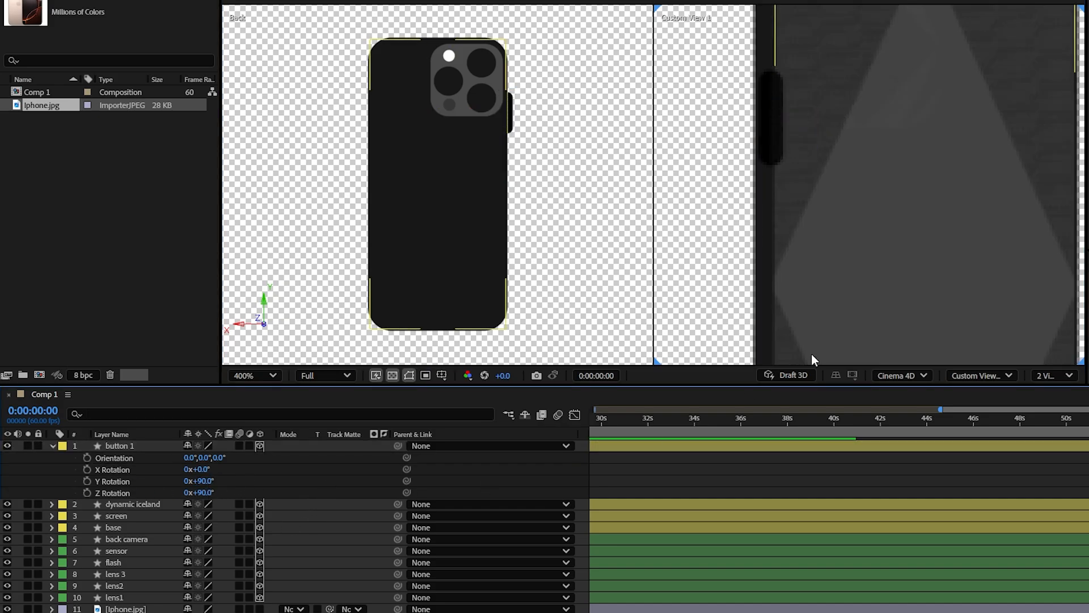
# Step: Change button 1's fill color to light gray ADADAD
pyautogui.click(136, 447)
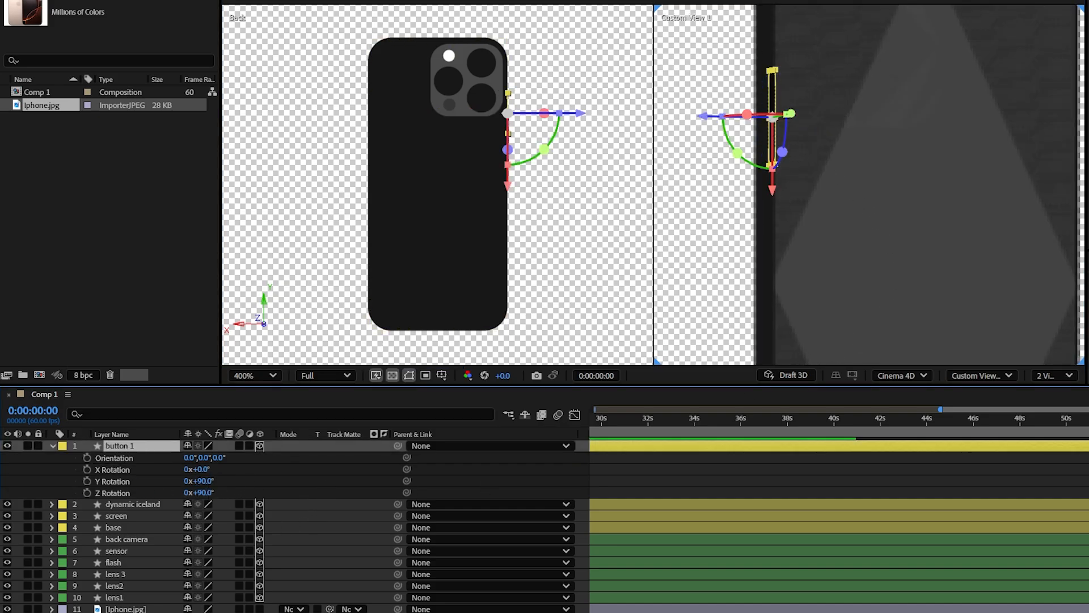
pyautogui.click(420, 1)
pyautogui.moveTo(519, 285); pyautogui.dragTo(502, 250)
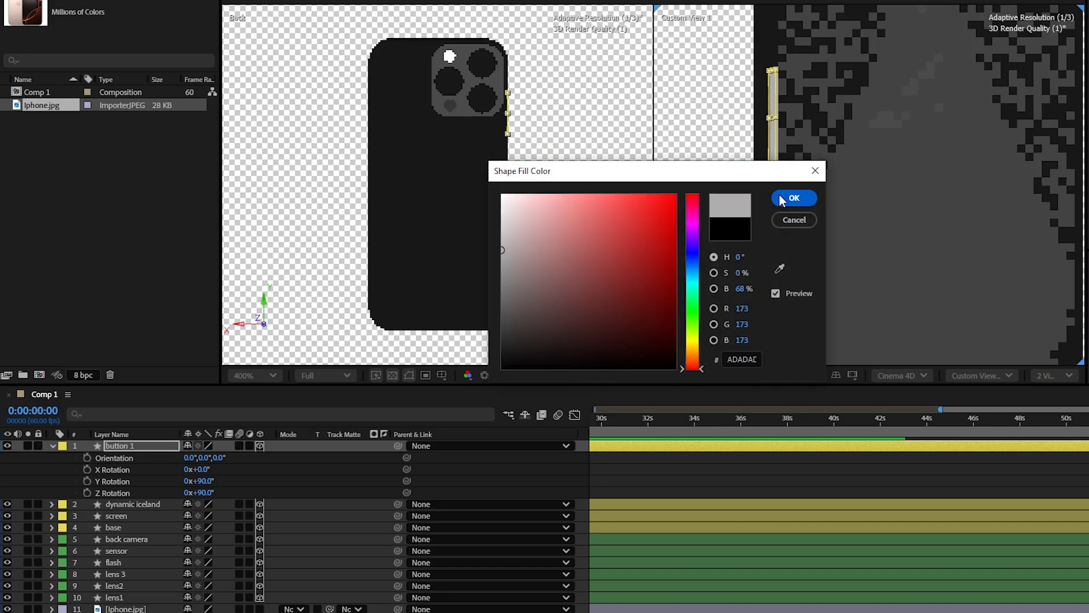
pyautogui.click(793, 198)
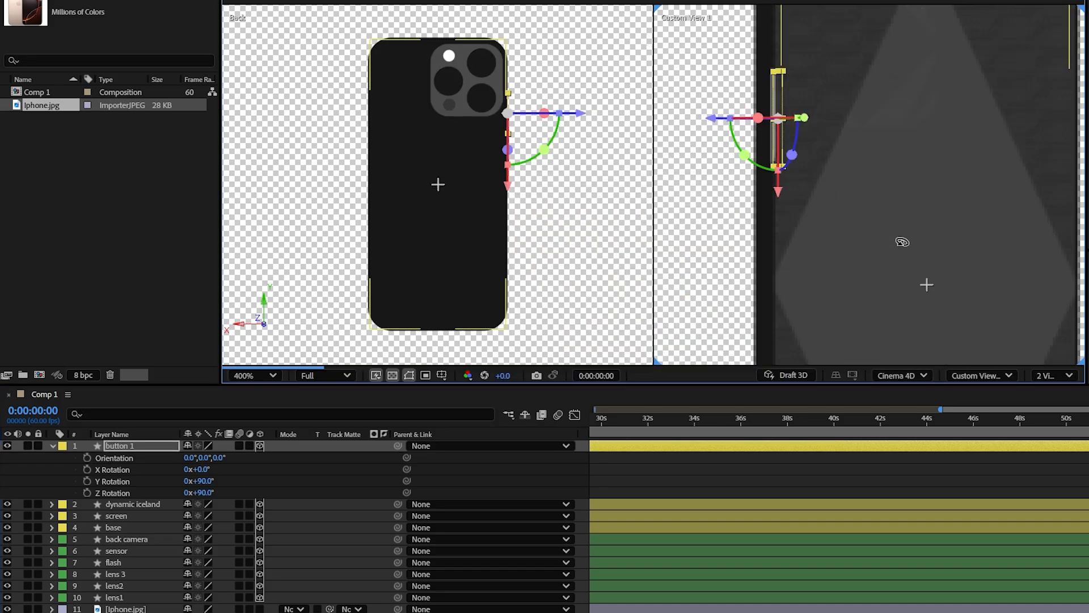
# Step: Center button 1 across the thickness of the phone's side edge and extrude it slightly so it protrudes
pyautogui.moveTo(902, 241); pyautogui.dragTo(865, 224)
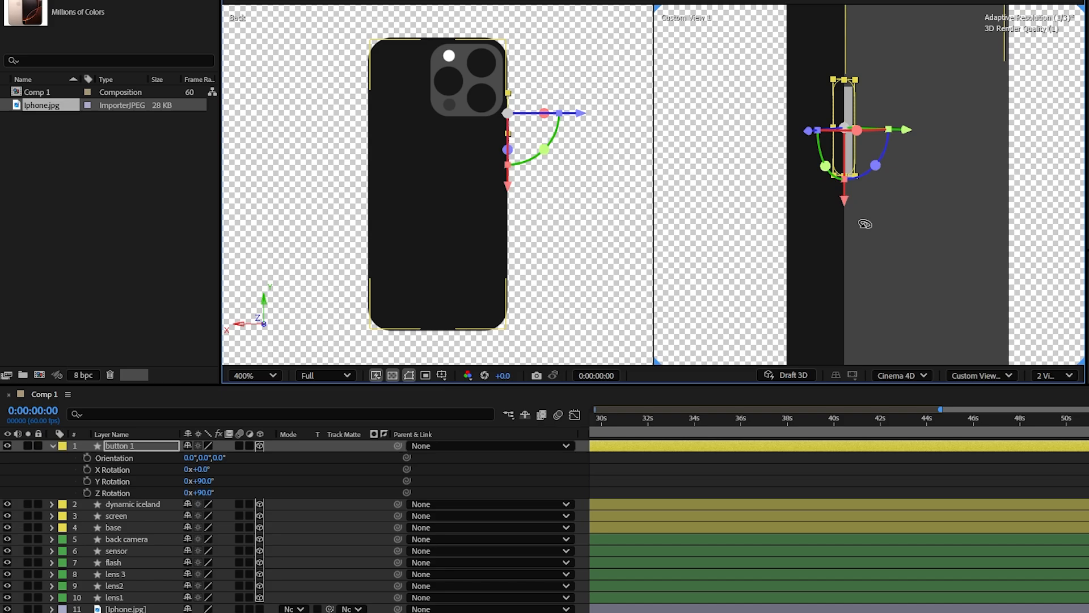
pyautogui.moveTo(949, 139); pyautogui.dragTo(919, 138)
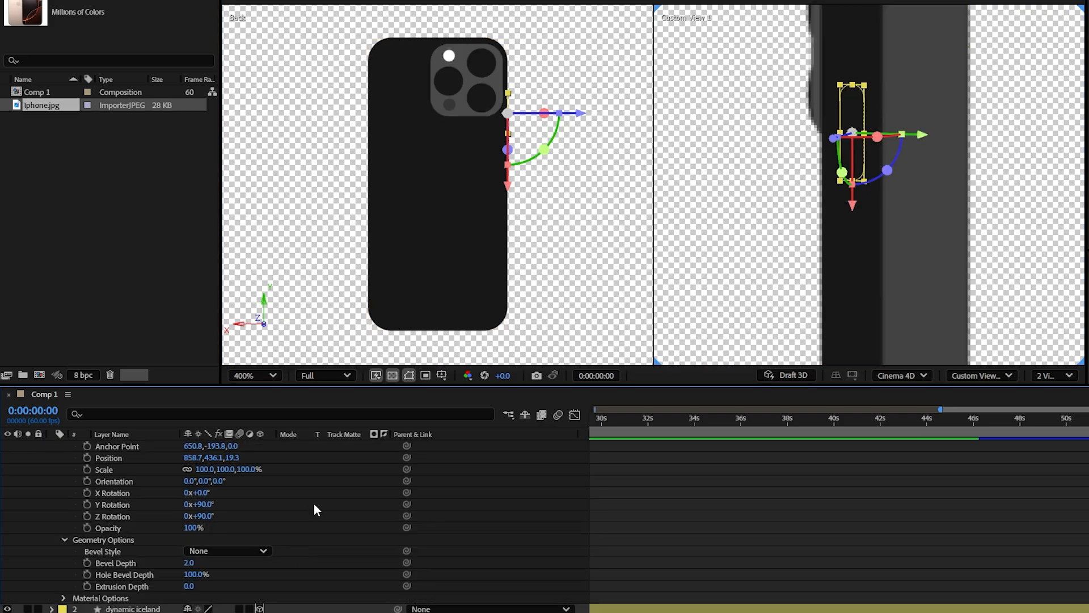
pyautogui.scroll(1, 314, 502)
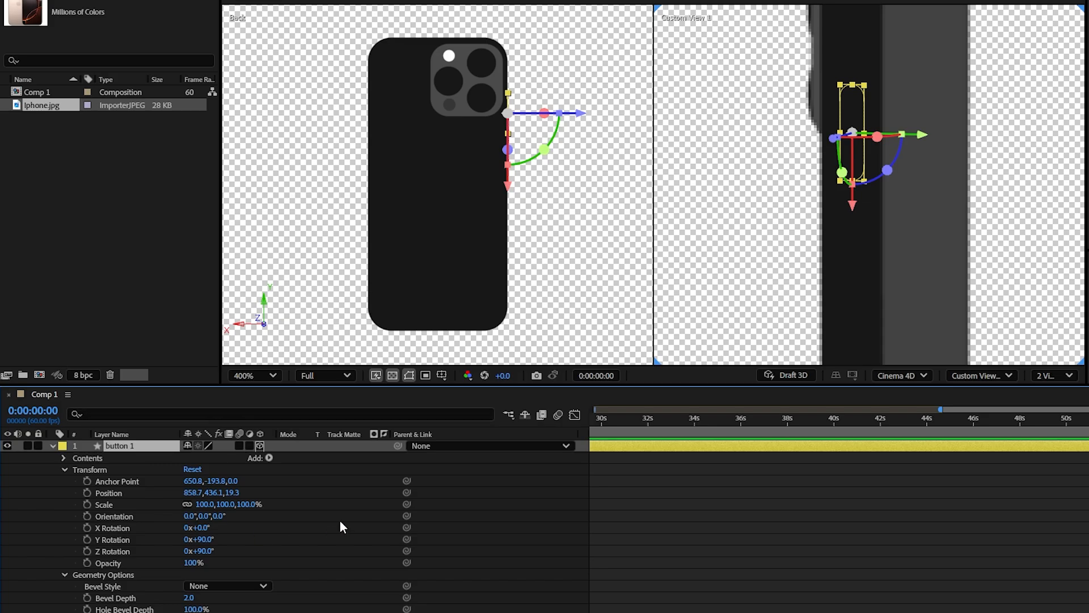
pyautogui.scroll(-2, 306, 533)
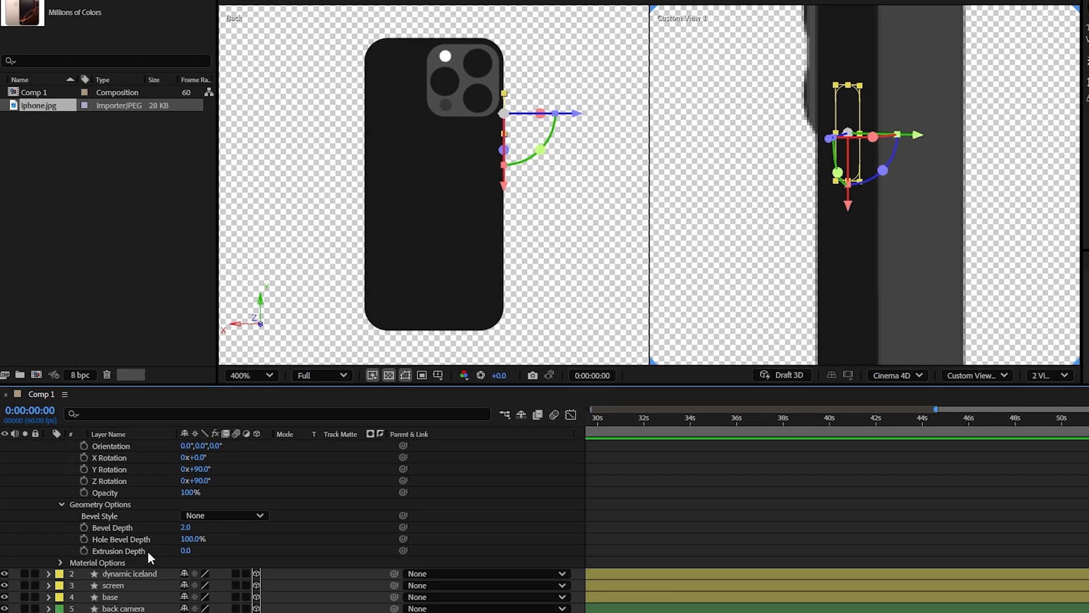
pyautogui.moveTo(186, 550); pyautogui.dragTo(201, 550)
pyautogui.moveTo(830, 140); pyautogui.dragTo(822, 143)
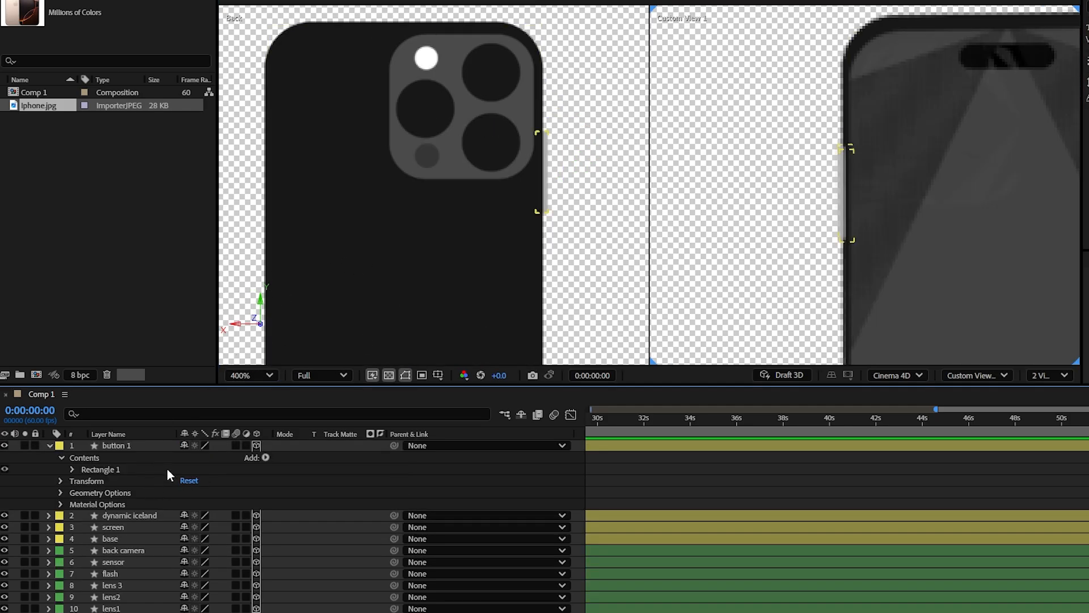
# Step: Shorten button 1 by setting its Rectangle Path Size to 33.5, 15.5
pyautogui.click(72, 470)
pyautogui.click(85, 481)
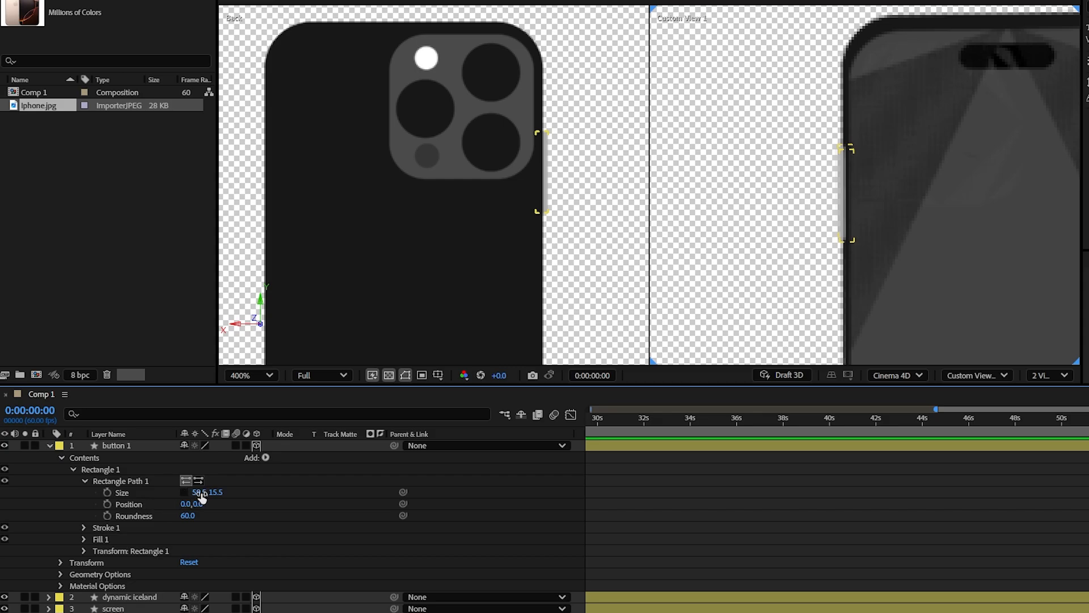
pyautogui.moveTo(201, 494); pyautogui.dragTo(187, 494)
pyautogui.click(492, 532)
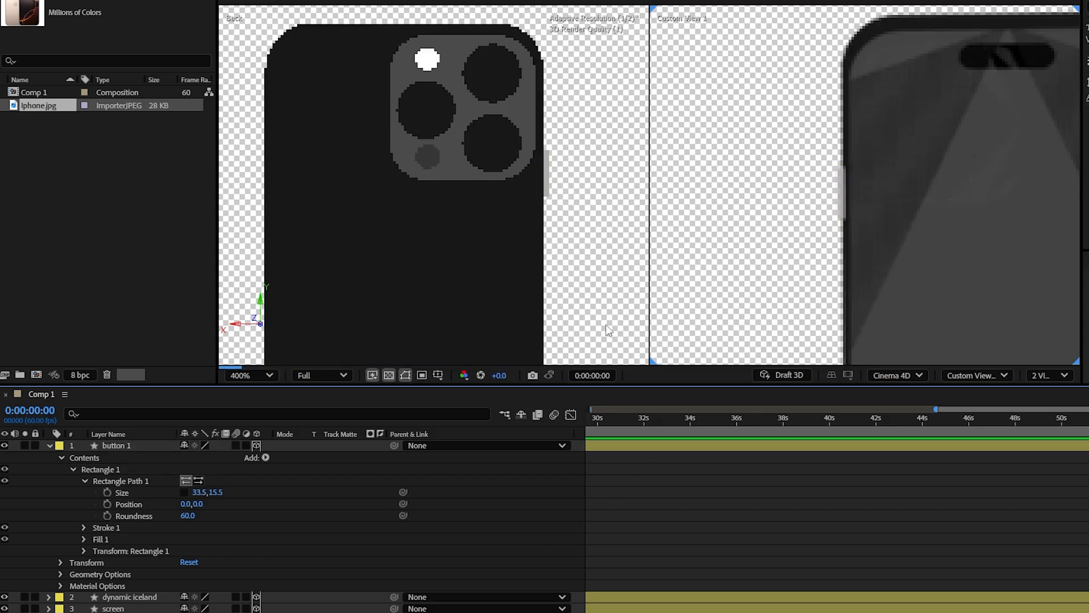
# Step: Rename the button 1 layer as action button
pyautogui.click(128, 446)
pyautogui.press('Return')
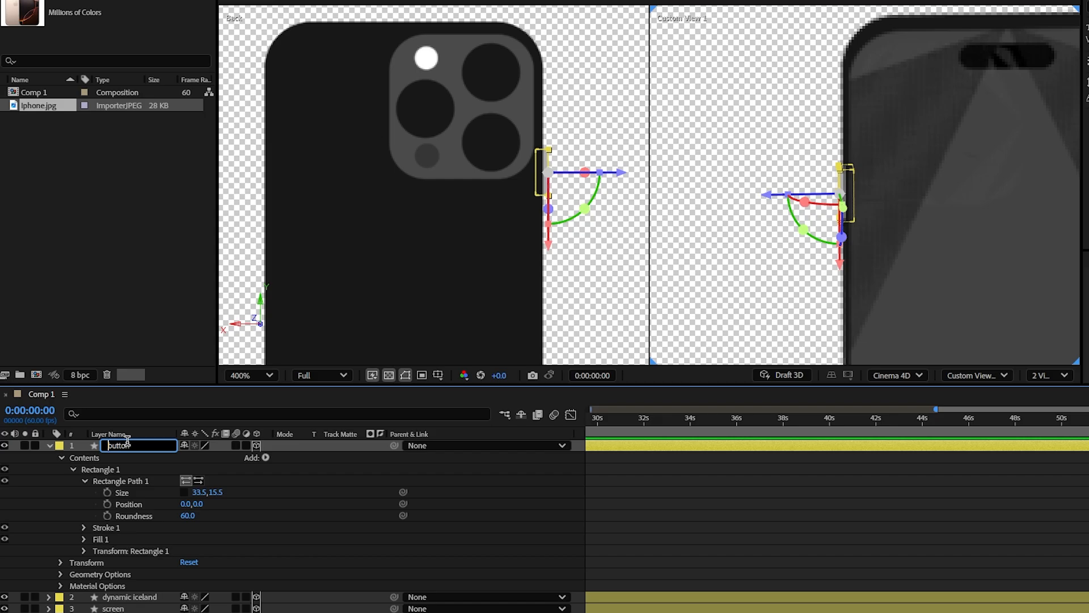
pyautogui.write('action')
pyautogui.press('Return')
# Step: Duplicate the action button layer as button 1 and move the copy down the side edge below the original
pyautogui.hotkey('ctrl', 'd')
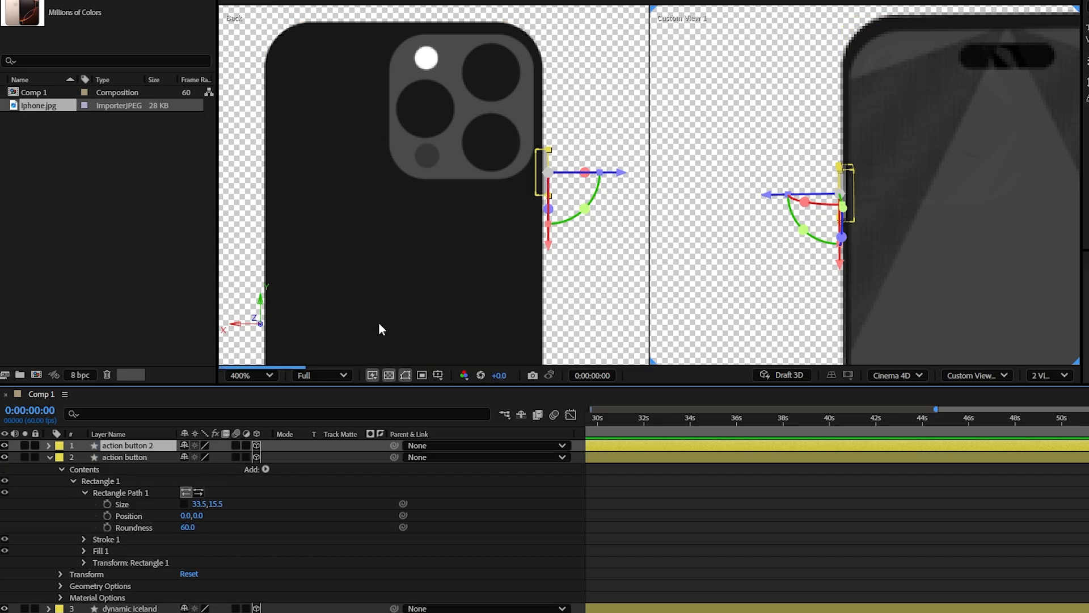
pyautogui.press('Return')
pyautogui.press('BackSpace')
pyautogui.press('BackSpace')
pyautogui.press('BackSpace')
pyautogui.press('BackSpace')
pyautogui.press('BackSpace')
pyautogui.press('BackSpace')
pyautogui.press('BackSpace')
pyautogui.press('Return')
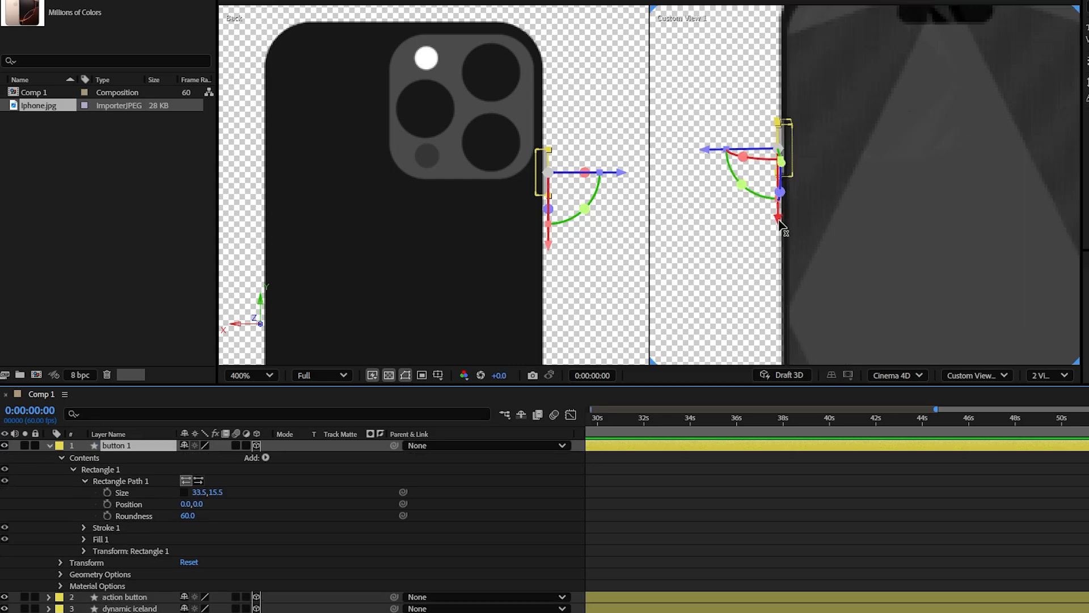
pyautogui.moveTo(782, 226); pyautogui.dragTo(781, 325)
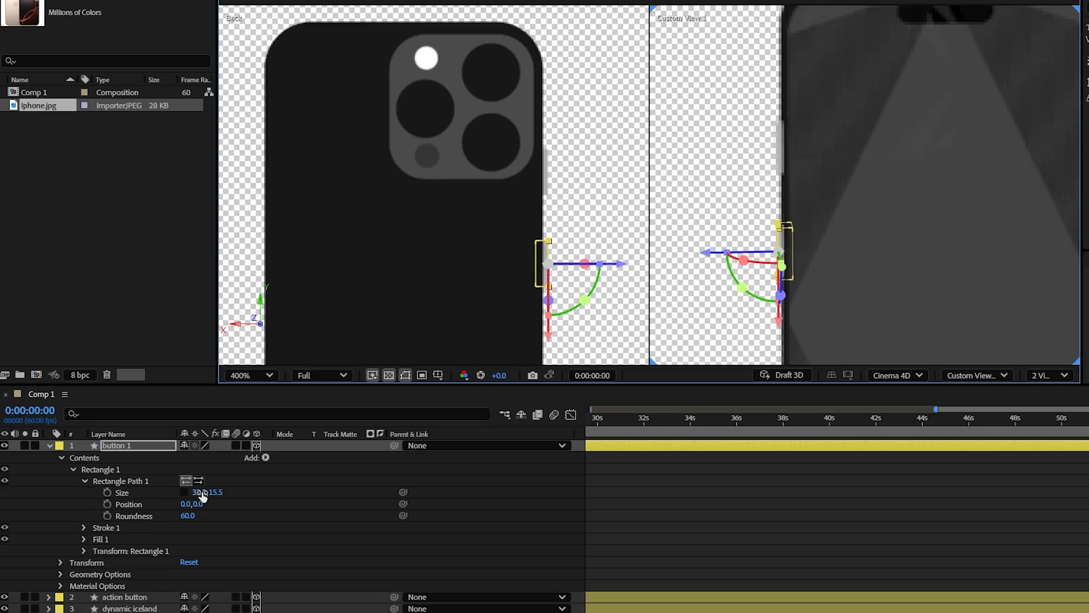
# Step: Set button 1's rectangle Size to 46.5, 15.5 and place a duplicate of it farther down the same side edge
pyautogui.moveTo(201, 494); pyautogui.dragTo(210, 493)
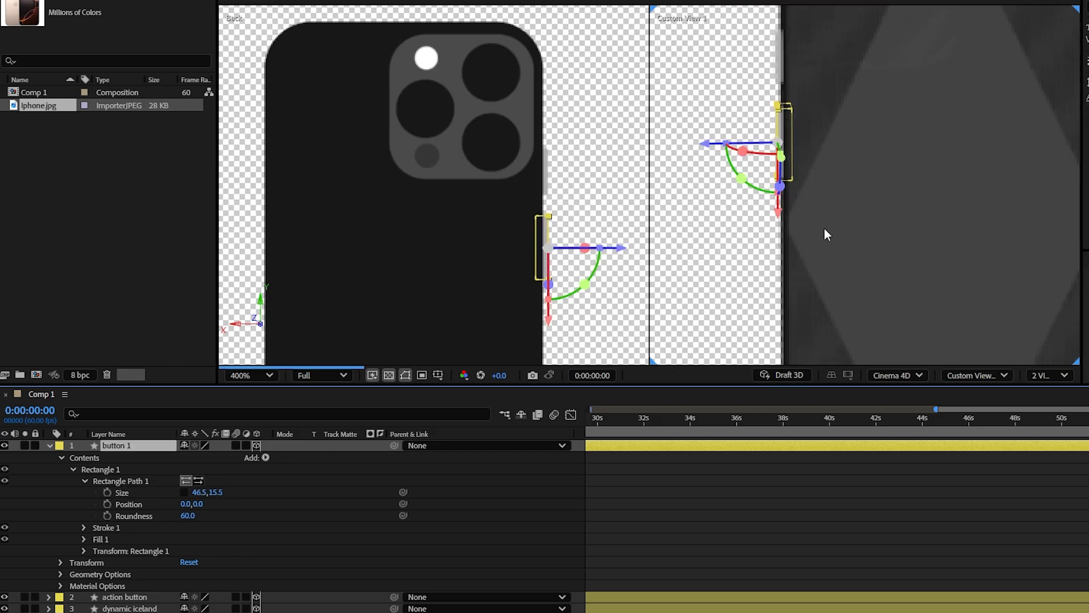
pyautogui.hotkey('ctrl', 'd')
pyautogui.moveTo(779, 213); pyautogui.dragTo(781, 296)
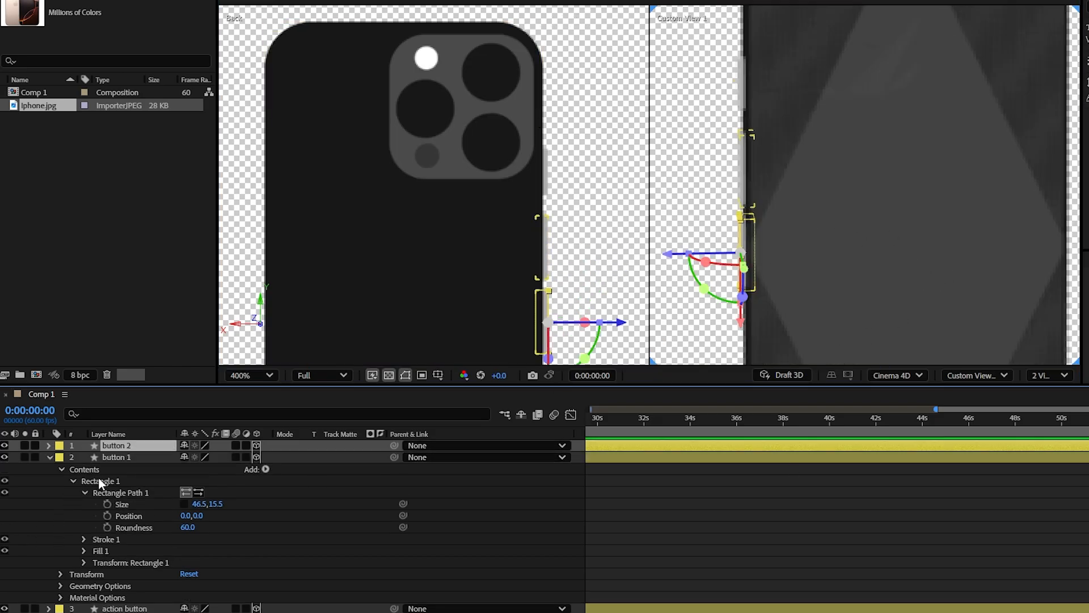
# Step: Place a duplicate of button 2 on the phone's opposite side edge and set its rectangle Size to 75.5, 15.5
pyautogui.hotkey('ctrl', 'd')
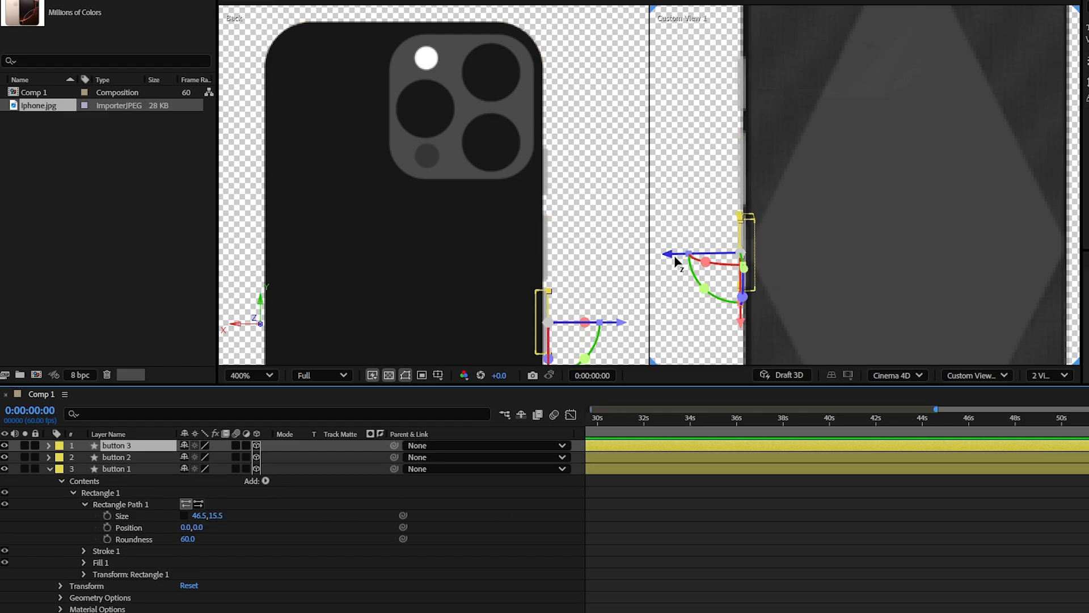
pyautogui.moveTo(675, 260); pyautogui.dragTo(873, 301)
pyautogui.click(49, 445)
pyautogui.click(62, 457)
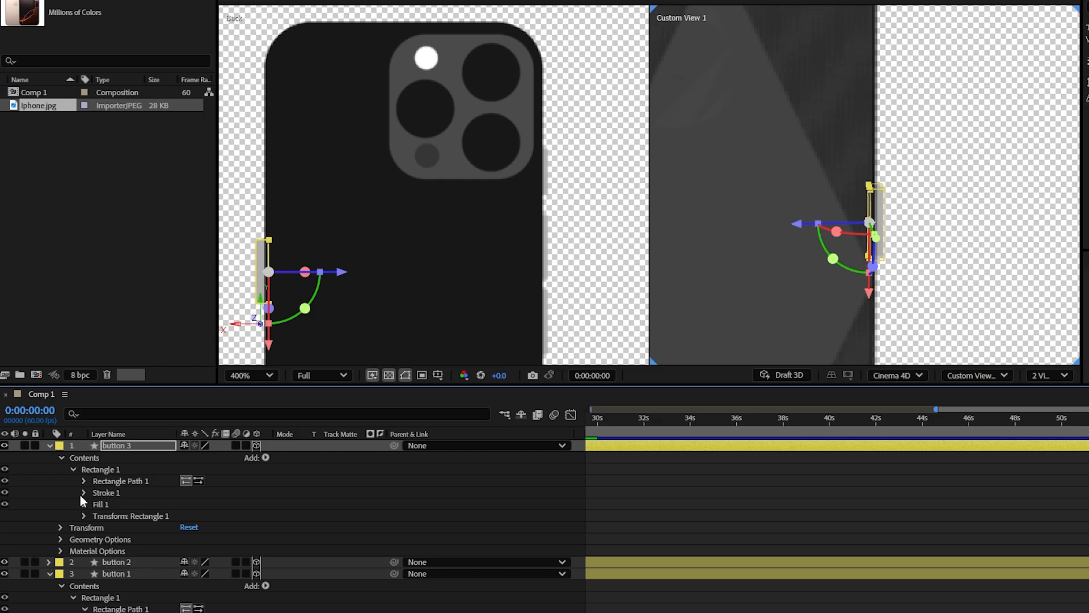
pyautogui.click(84, 481)
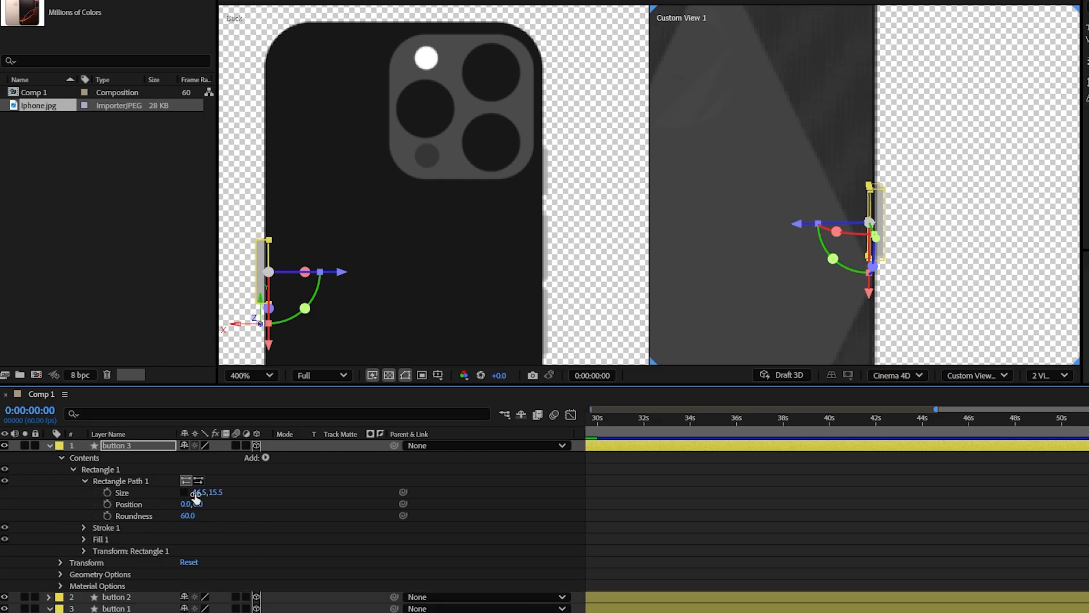
pyautogui.moveTo(196, 498); pyautogui.dragTo(244, 498)
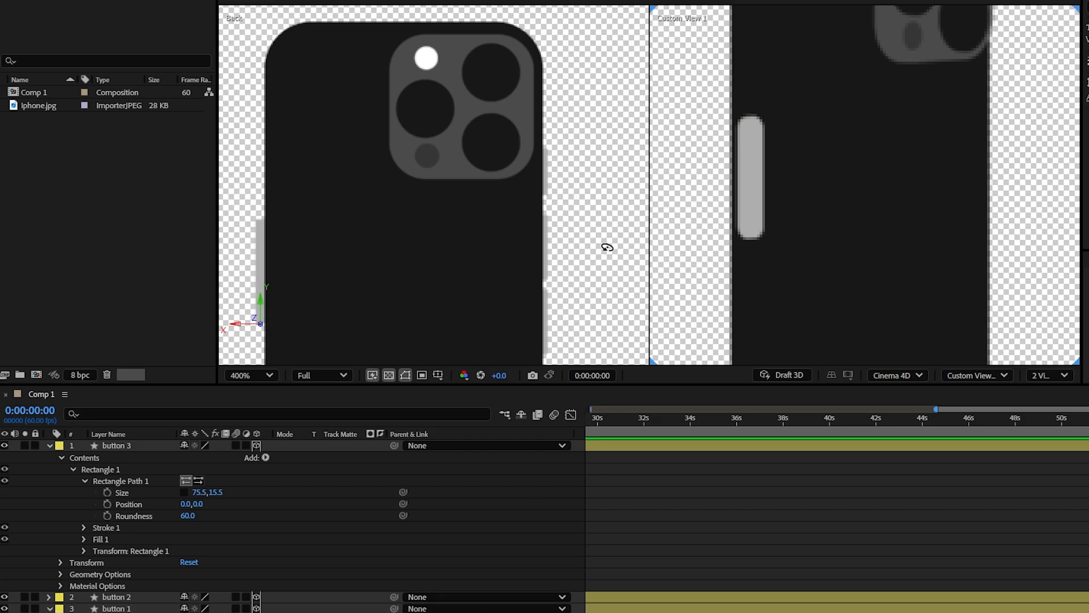
# Step: Duplicate the dynamic iceland layer and place the copy first in the layer stack
pyautogui.moveTo(879, 190); pyautogui.dragTo(904, 25)
pyautogui.moveTo(823, 207); pyautogui.dragTo(1084, 238)
pyautogui.click(363, 528)
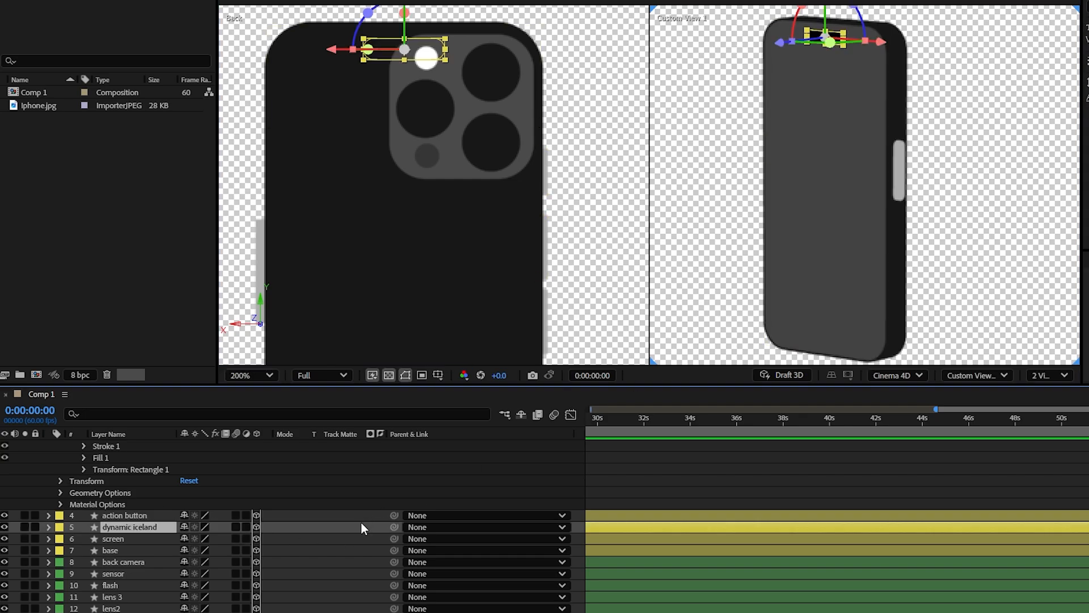
pyautogui.hotkey('ctrl', 'd')
pyautogui.moveTo(152, 526); pyautogui.dragTo(160, 441)
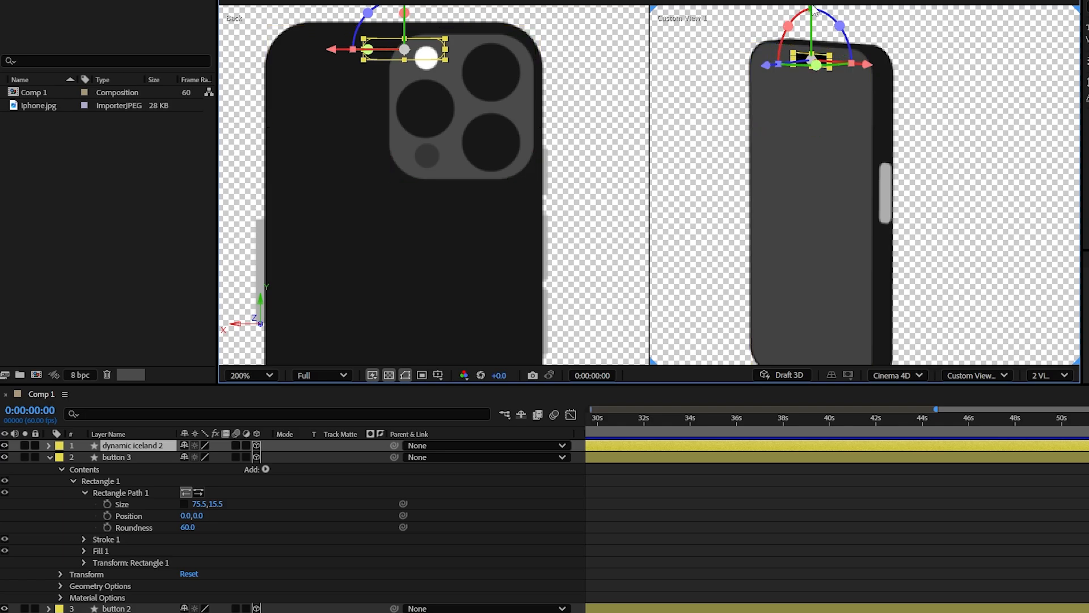
# Step: Move the dynamic iceland copy down to the phone's bottom edge
pyautogui.moveTo(812, 8); pyautogui.dragTo(811, 317)
pyautogui.scroll(1, 805, 142)
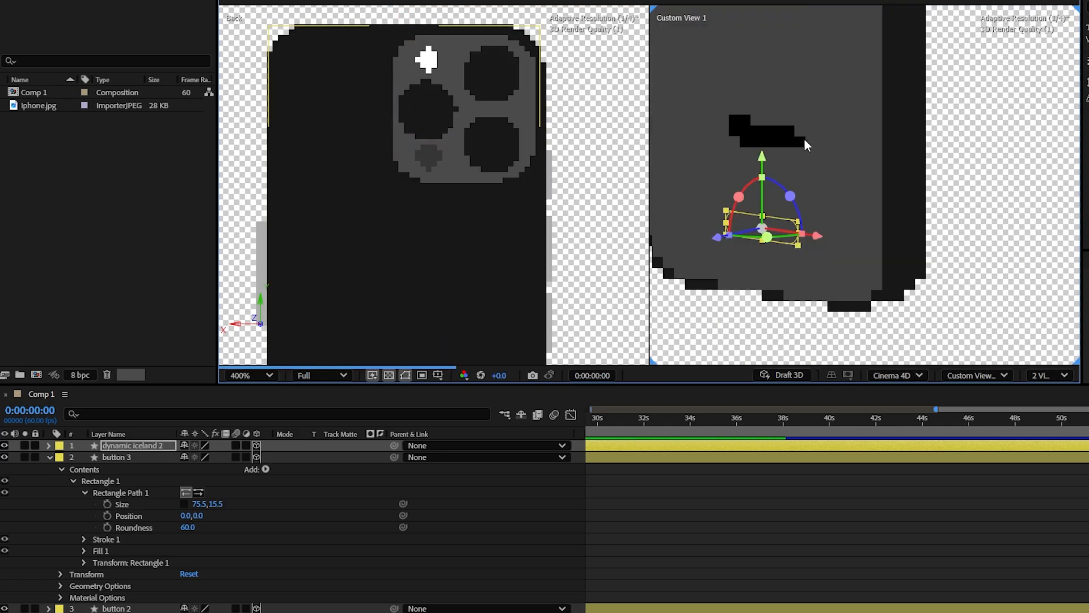
pyautogui.moveTo(805, 141); pyautogui.dragTo(843, 195)
pyautogui.moveTo(936, 195); pyautogui.dragTo(941, 134)
pyautogui.scroll(1, 941, 133)
# Step: Set the X Rotation of the dynamic iceland copy to 90° so it lies flat against the bottom edge
pyautogui.press('r')
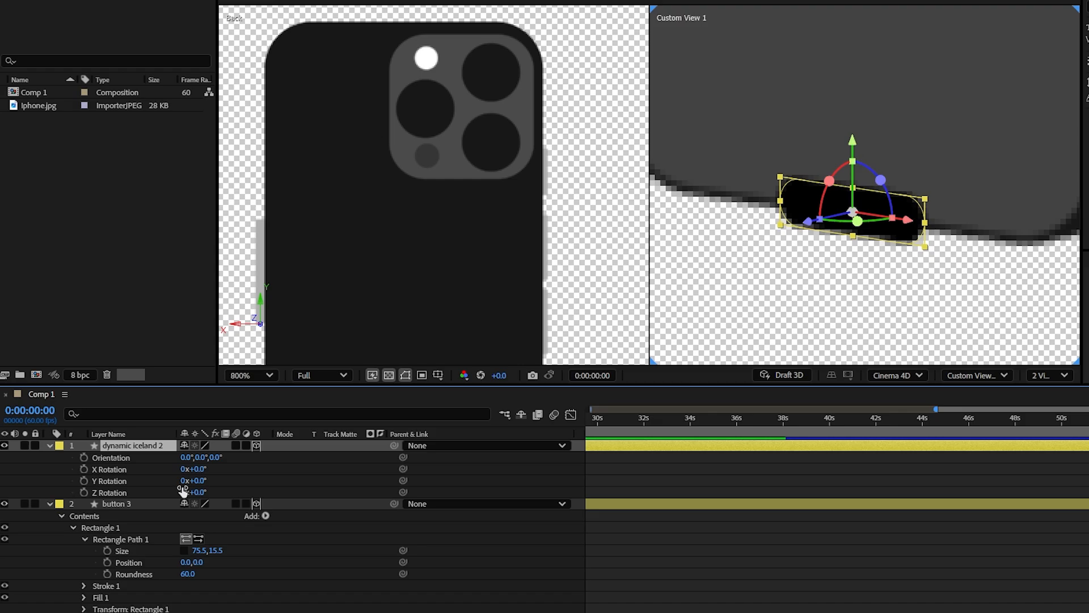
pyautogui.click(221, 510)
pyautogui.click(196, 468)
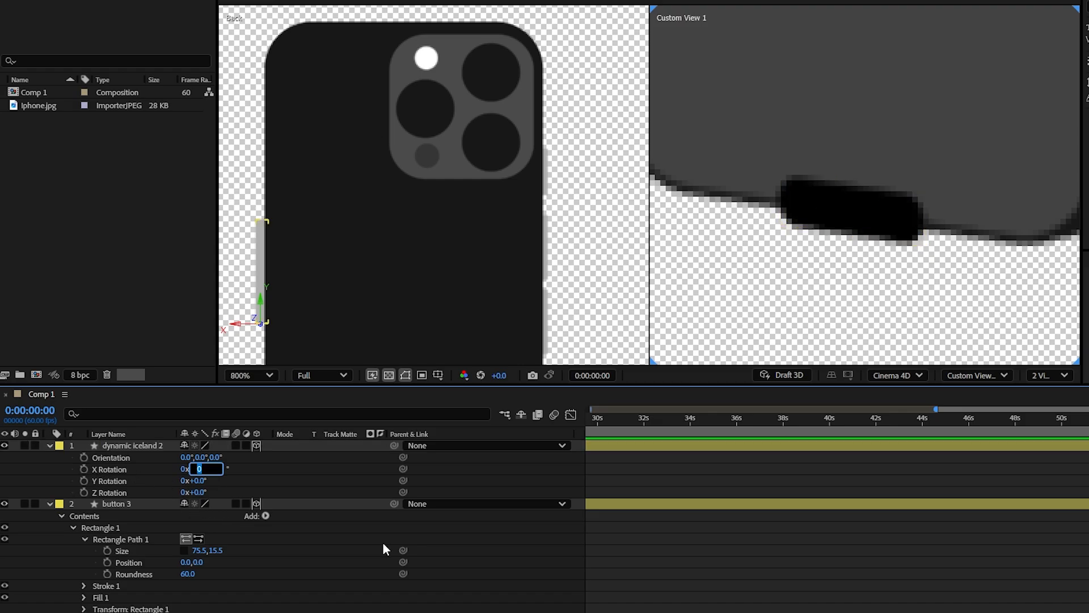
pyautogui.write('90')
pyautogui.press('Return')
# Step: Change the fill of the dynamic iceland copy on the phone's underside to light gray
pyautogui.scroll(-1, 828, 247)
pyautogui.click(839, 230)
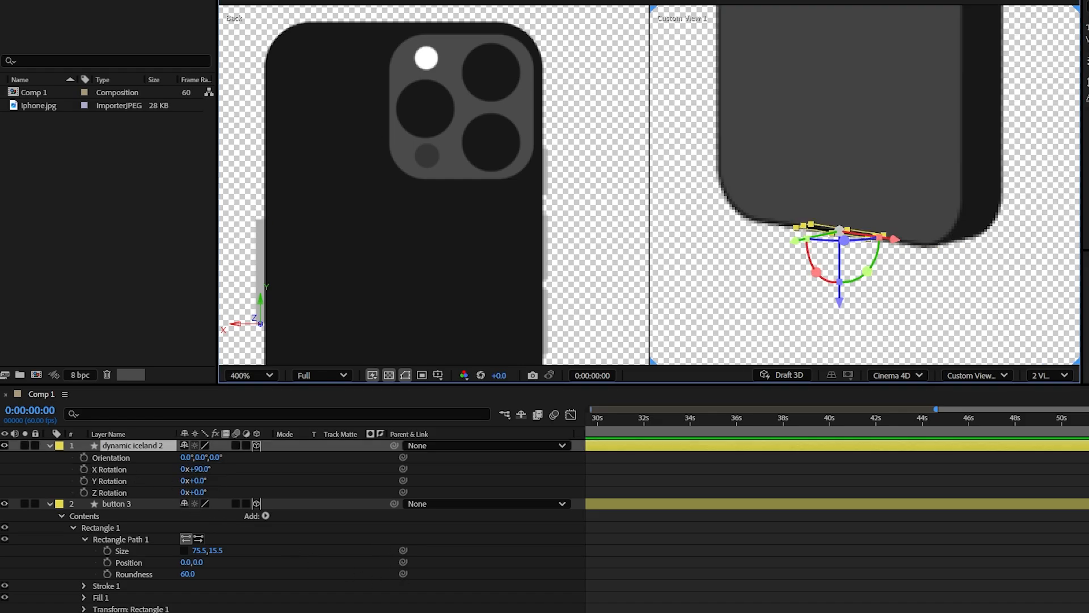
pyautogui.moveTo(955, 215); pyautogui.dragTo(931, 3)
pyautogui.click(536, 1)
pyautogui.moveTo(540, 269); pyautogui.dragTo(462, 272)
pyautogui.click(788, 195)
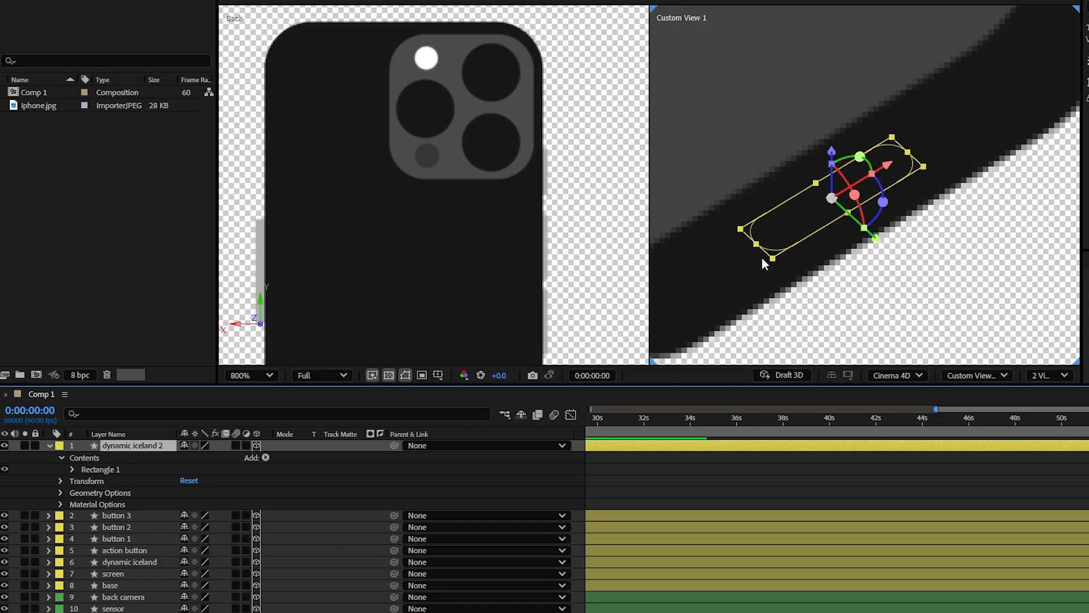
# Step: Filter the layer properties by depth and set the dynamic iceland copy's Extrusion Depth to 2.9
pyautogui.click(244, 415)
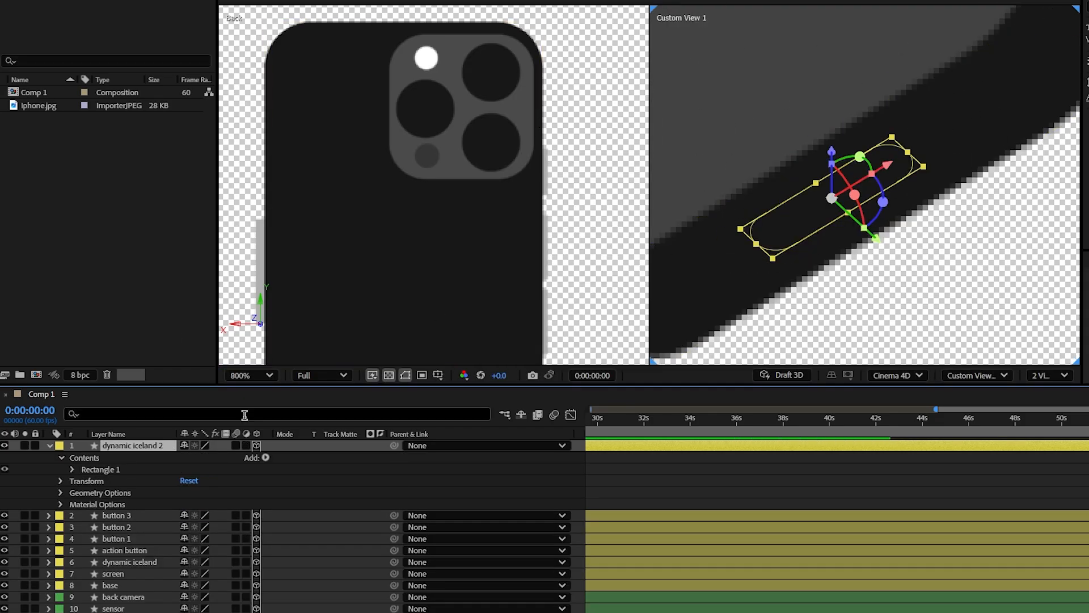
pyautogui.write('d')
pyautogui.write('epth')
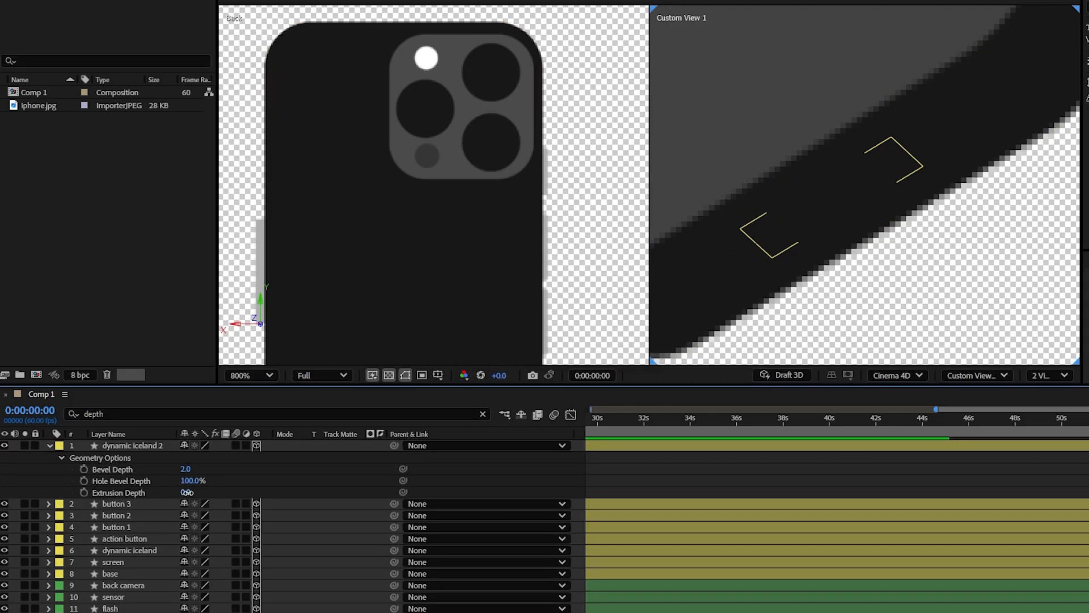
pyautogui.moveTo(190, 494); pyautogui.dragTo(222, 507)
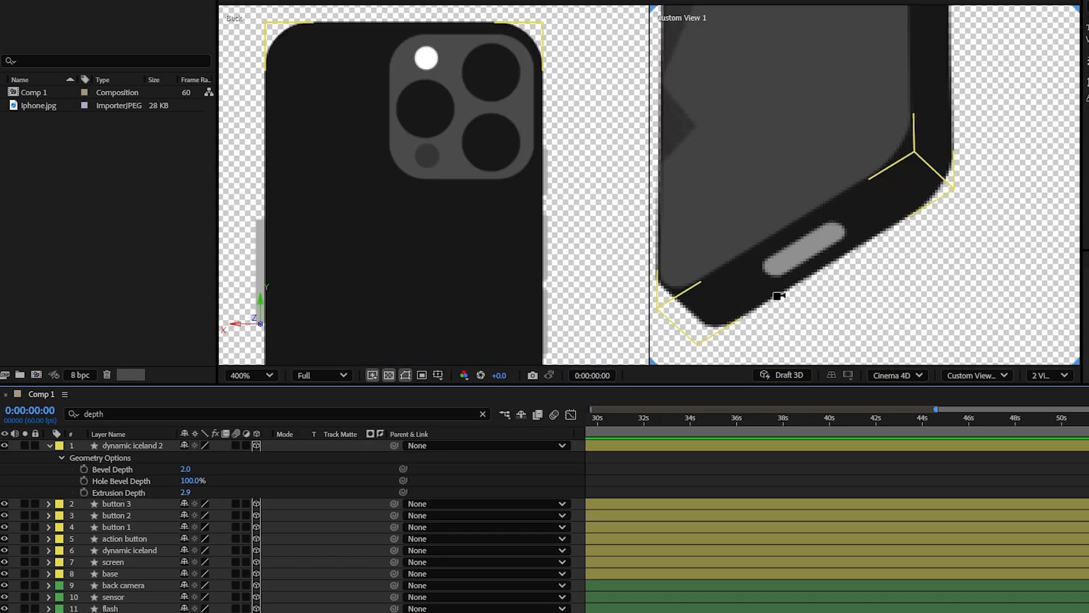
# Step: Narrow the charging port's rectangle path on the dynamic iceland 2 layer to a size of 41.5 by 15.5
pyautogui.click(52, 447)
pyautogui.click(50, 445)
pyautogui.click(73, 469)
pyautogui.click(85, 480)
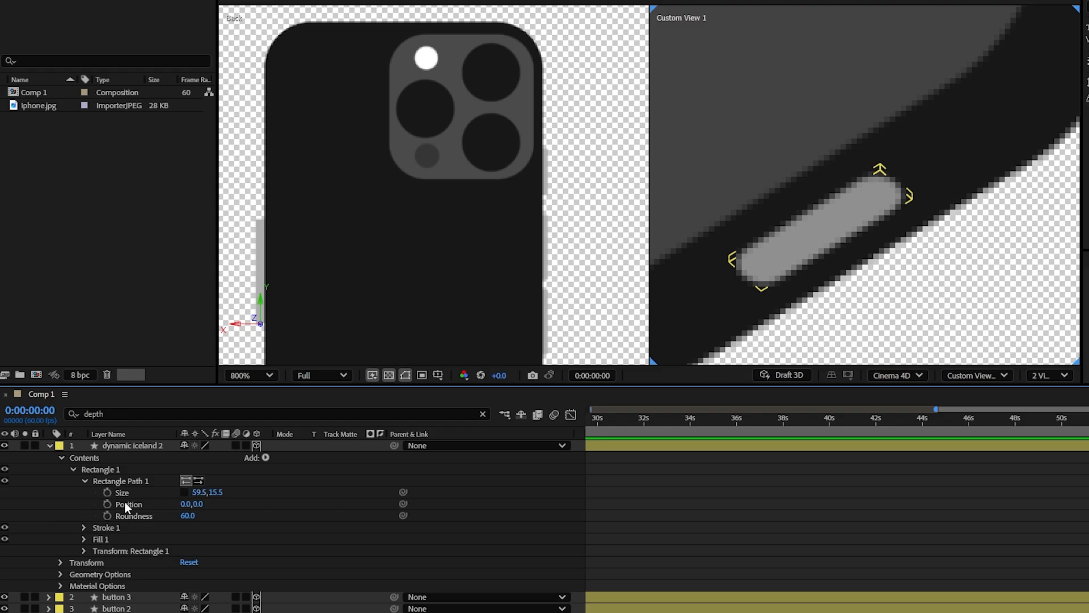
pyautogui.moveTo(196, 492); pyautogui.dragTo(187, 497)
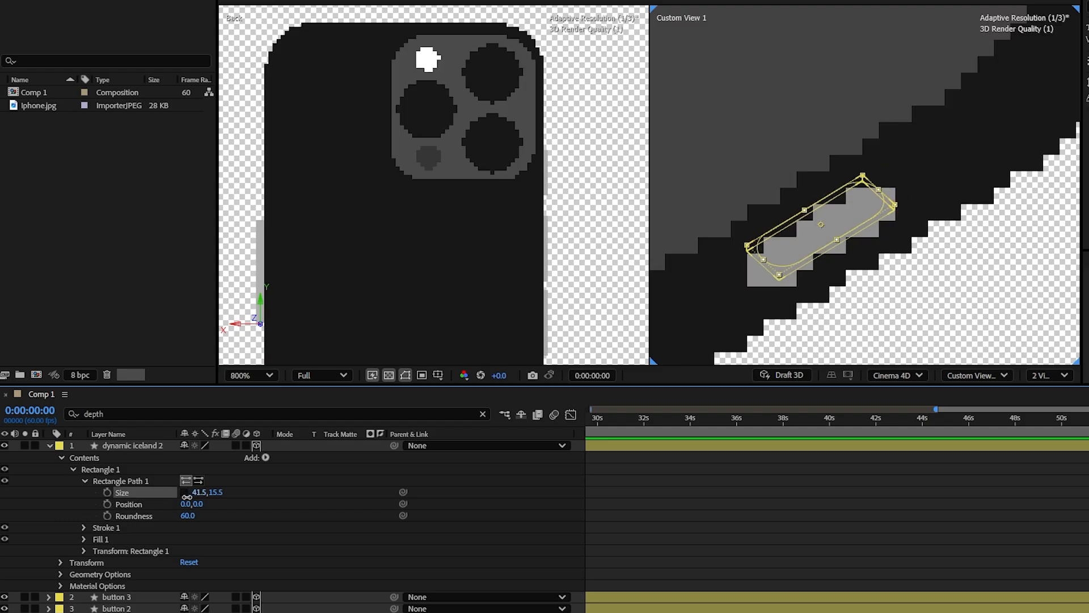
pyautogui.click(591, 220)
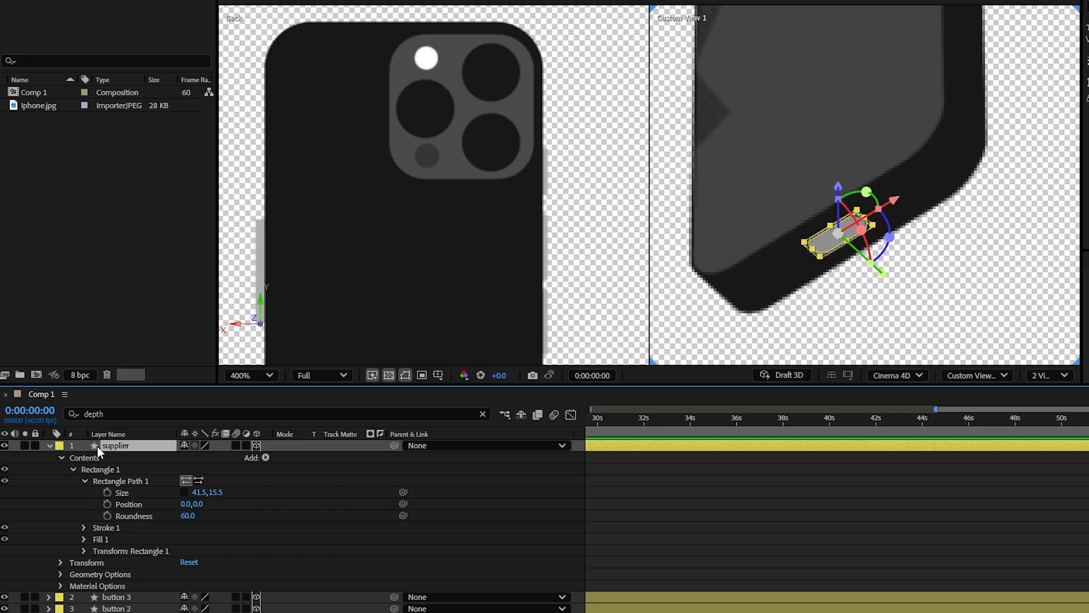
# Step: Rename the charging port layer to supply
pyautogui.press('Return')
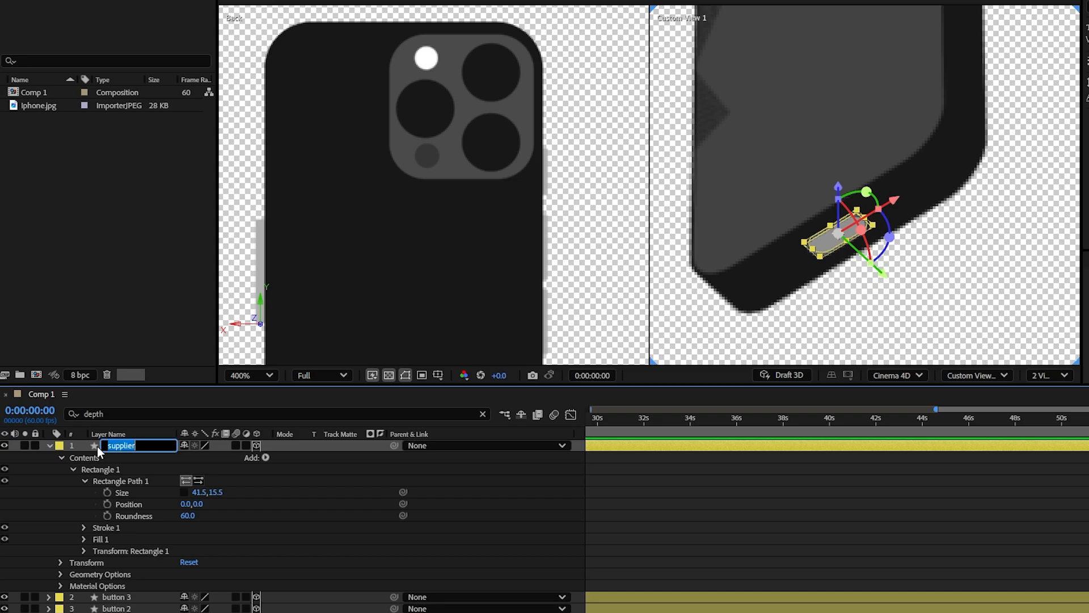
pyautogui.press('BackSpace')
pyautogui.write('supply')
pyautogui.press('Return')
# Step: Duplicate the supply layer, shrink the copy's rectangle to 8.0 by 7.9, and place this small hole beside the port
pyautogui.hotkey('ctrl', 'd')
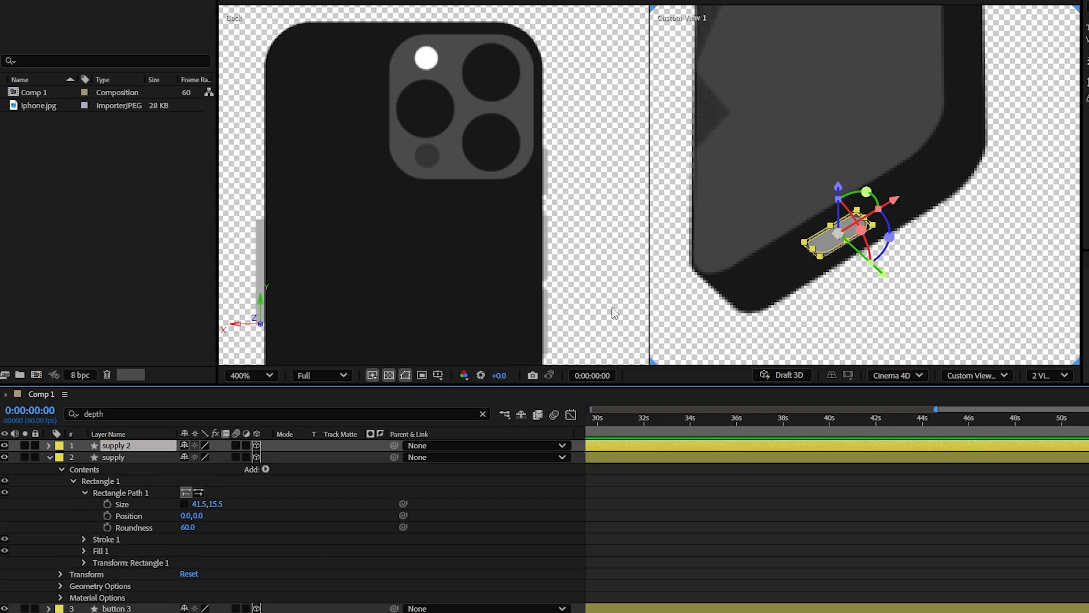
pyautogui.click(49, 446)
pyautogui.click(73, 469)
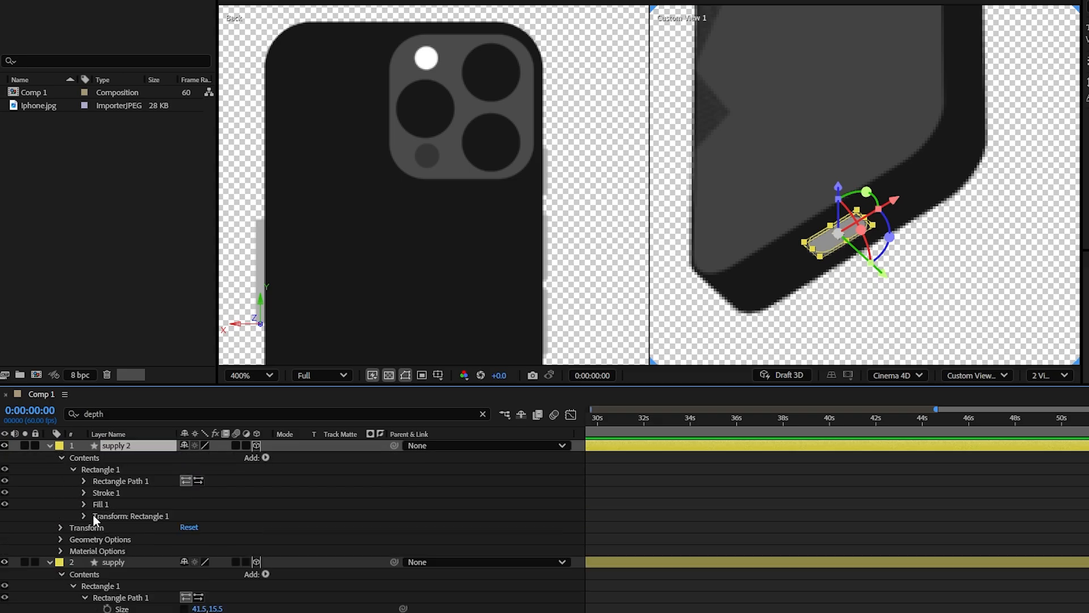
pyautogui.click(85, 481)
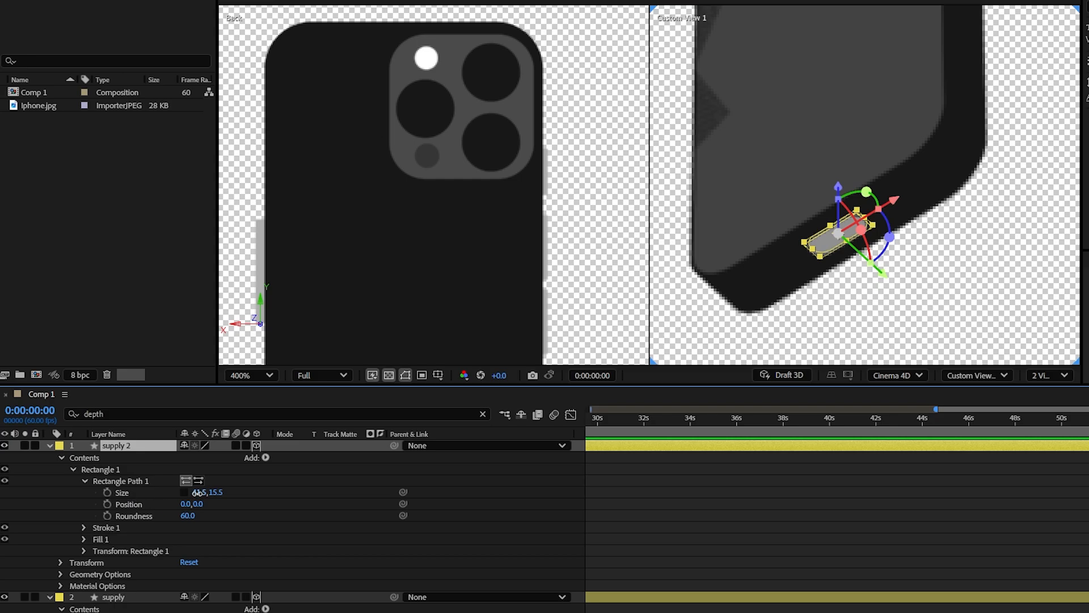
pyautogui.moveTo(197, 493); pyautogui.dragTo(185, 499)
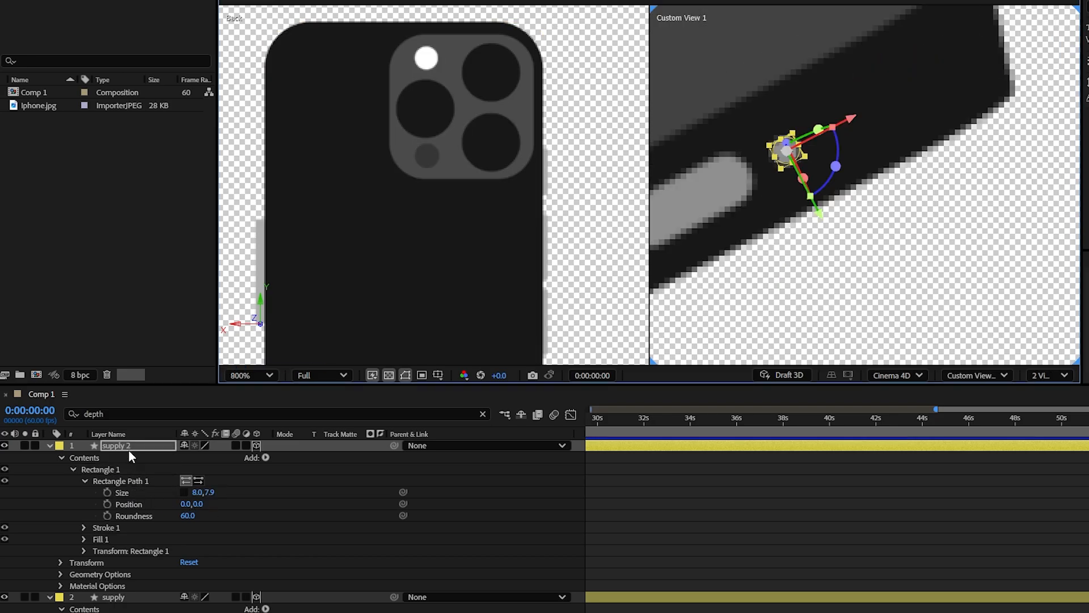
# Step: Duplicate the small hole three times and spread the copies in an even row along the phone's underside toward the corner
pyautogui.hotkey('ctrl', 'd')
pyautogui.hotkey('ctrl', 'd')
pyautogui.hotkey('ctrl', 'd')
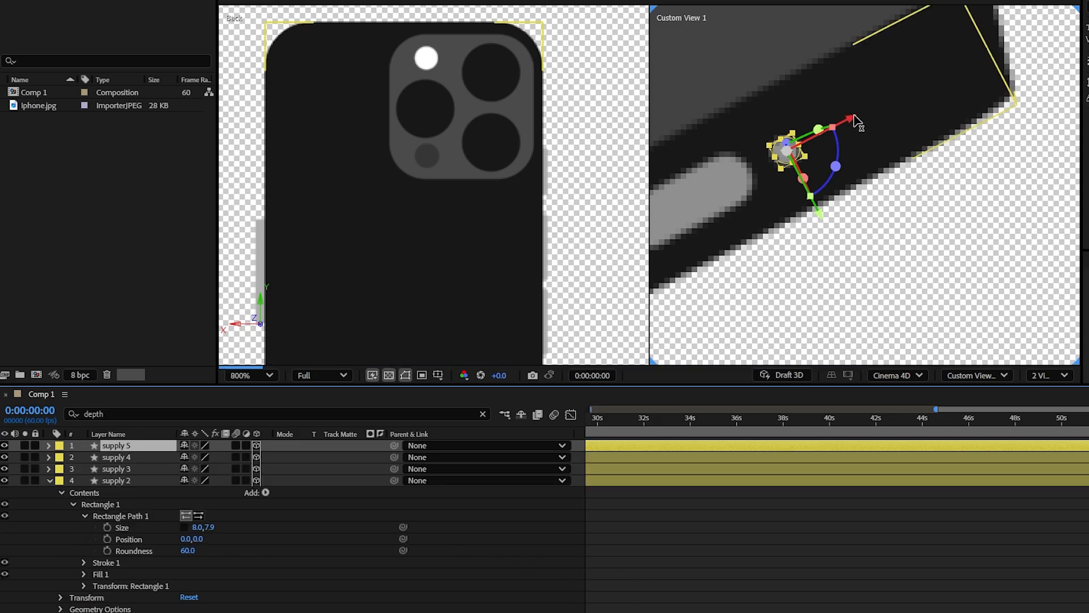
pyautogui.hotkey('ctrl', 'shift', 'Down')
pyautogui.hotkey('ctrl', 'shift', 'Down')
pyautogui.moveTo(863, 119); pyautogui.dragTo(968, 80)
# Step: Duplicate the four small holes together and place the copies on the other side of the charging port
pyautogui.keyDown('shift'); pyautogui.click(138, 479); pyautogui.keyUp('shift')
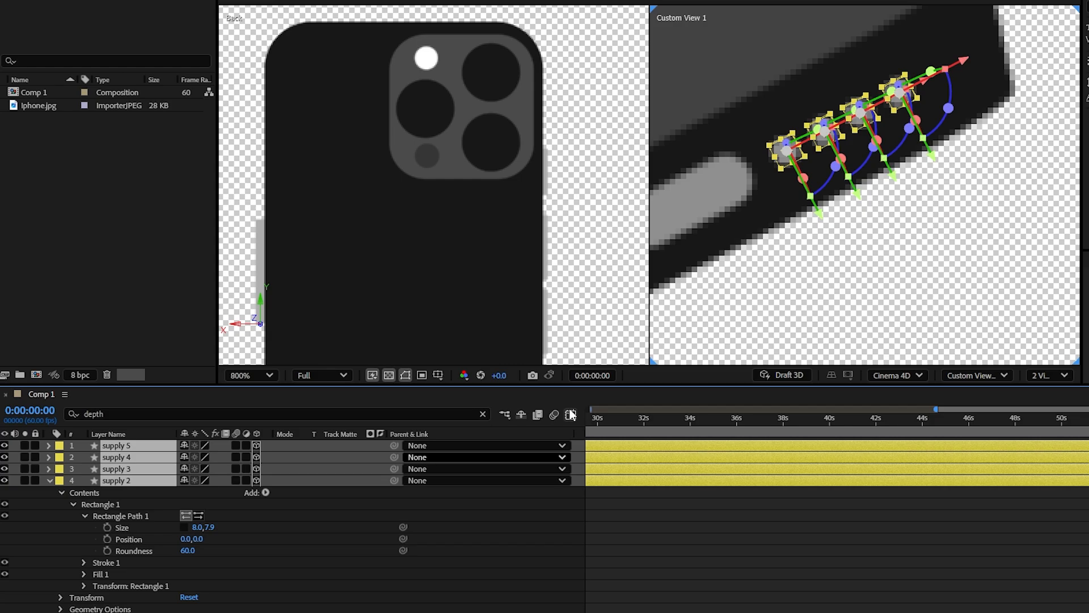
pyautogui.hotkey('ctrl', 'd')
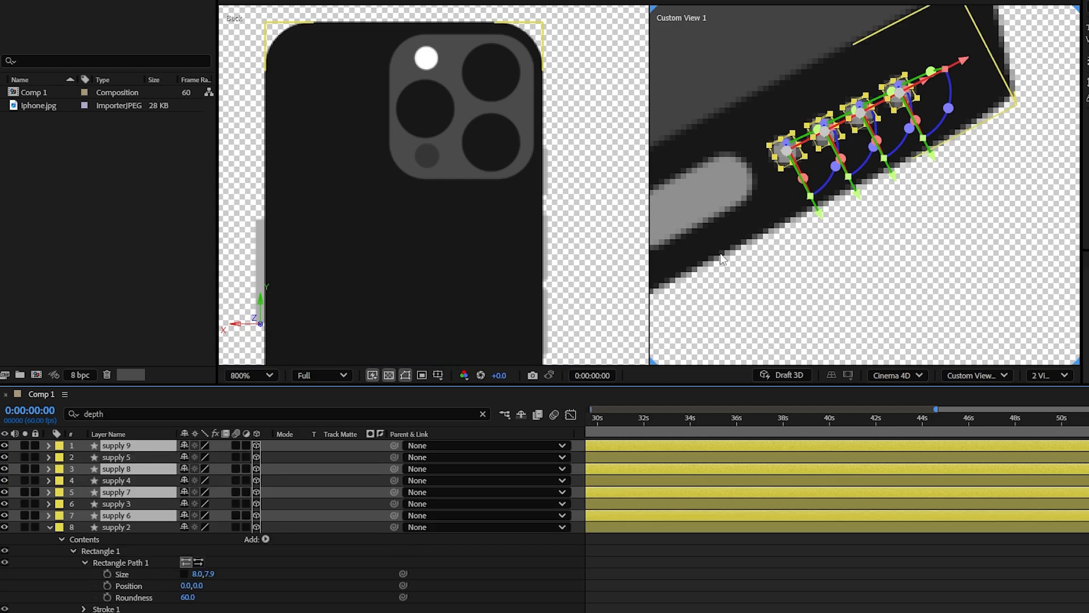
pyautogui.scroll(-2, 1041, 90)
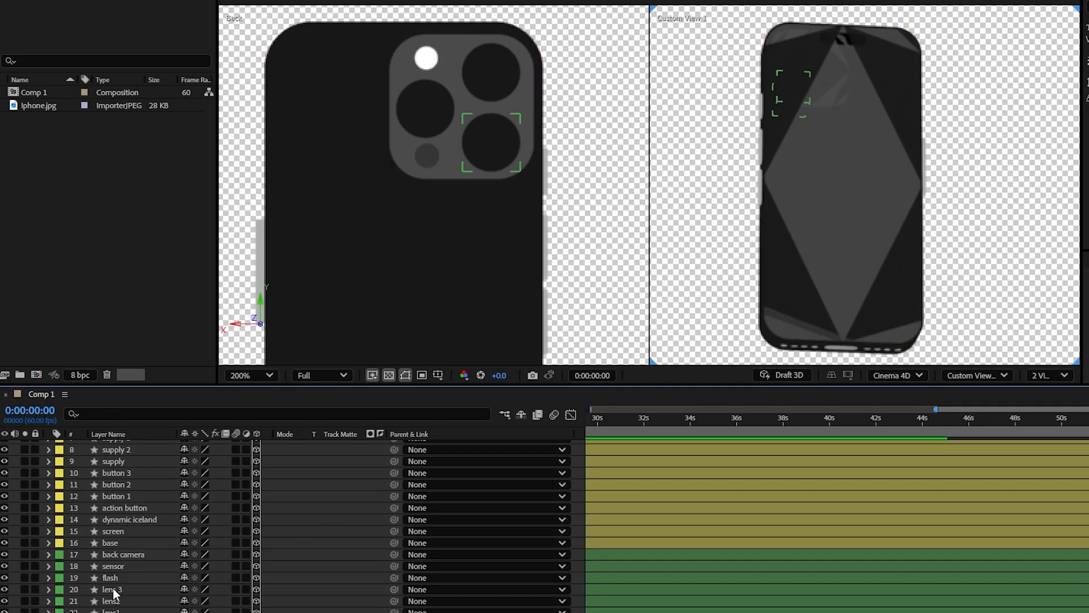
# Step: Set the Z position of the screen and dynamic iceland layers to -1.0 to bring them in front of the base
pyautogui.click(129, 530)
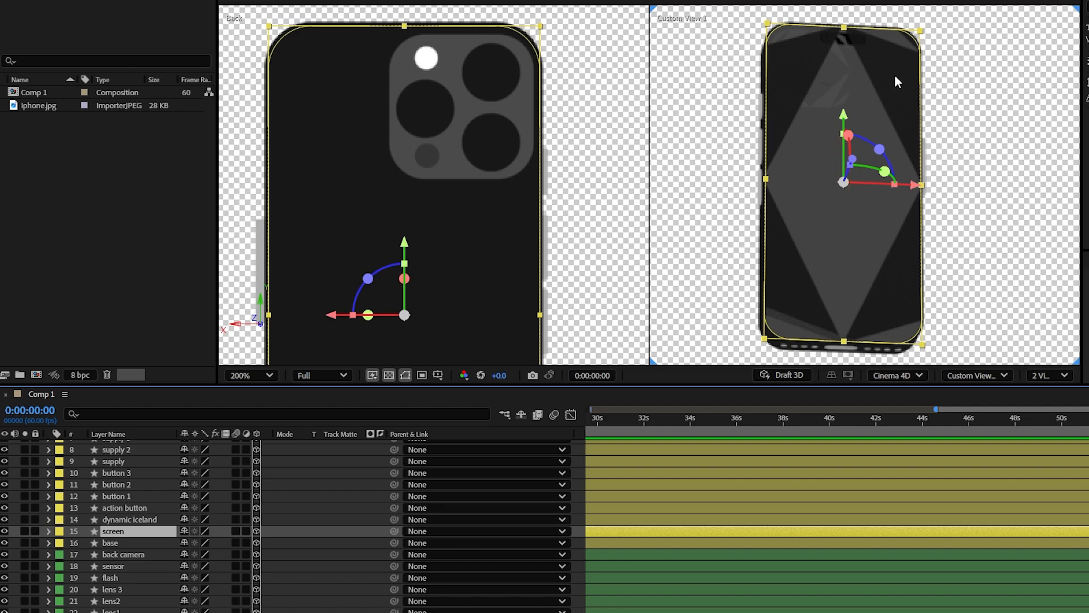
pyautogui.click(580, 527)
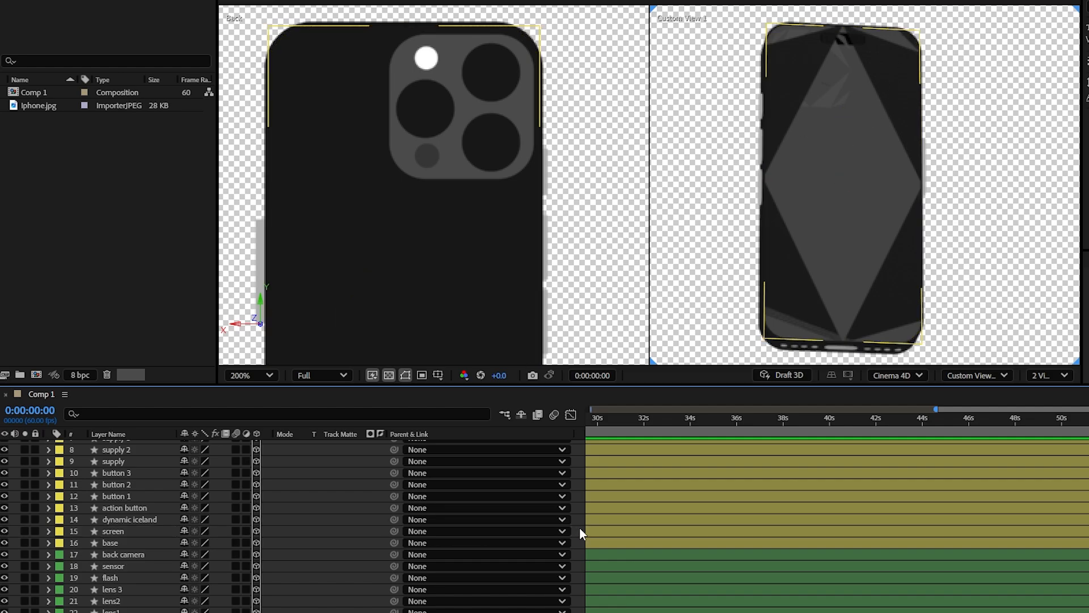
pyautogui.press('1')
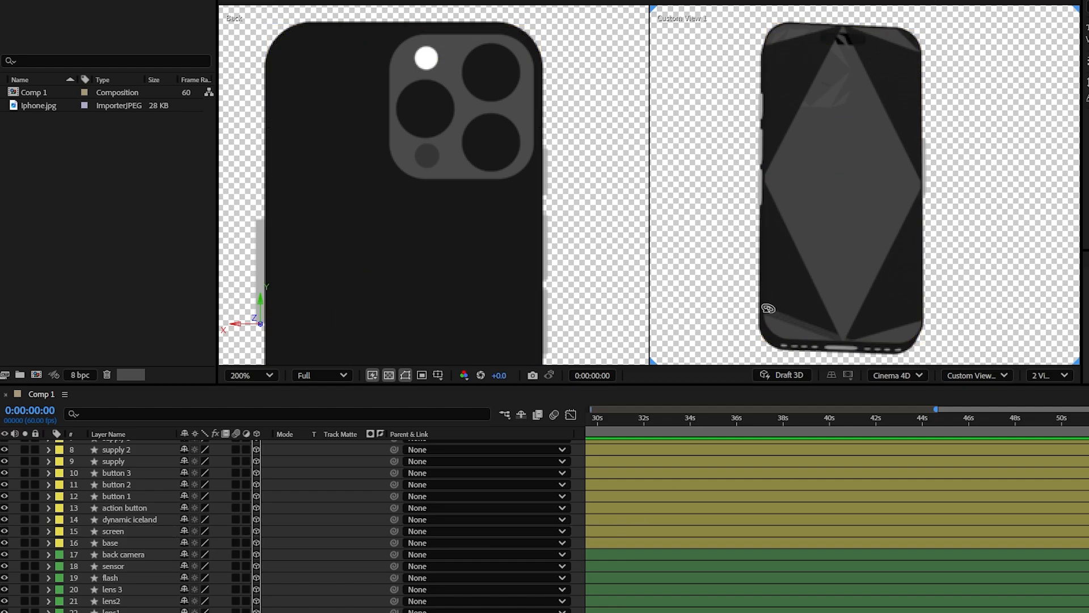
pyautogui.moveTo(783, 227); pyautogui.dragTo(1088, 329)
pyautogui.scroll(1, 932, 227)
pyautogui.click(139, 531)
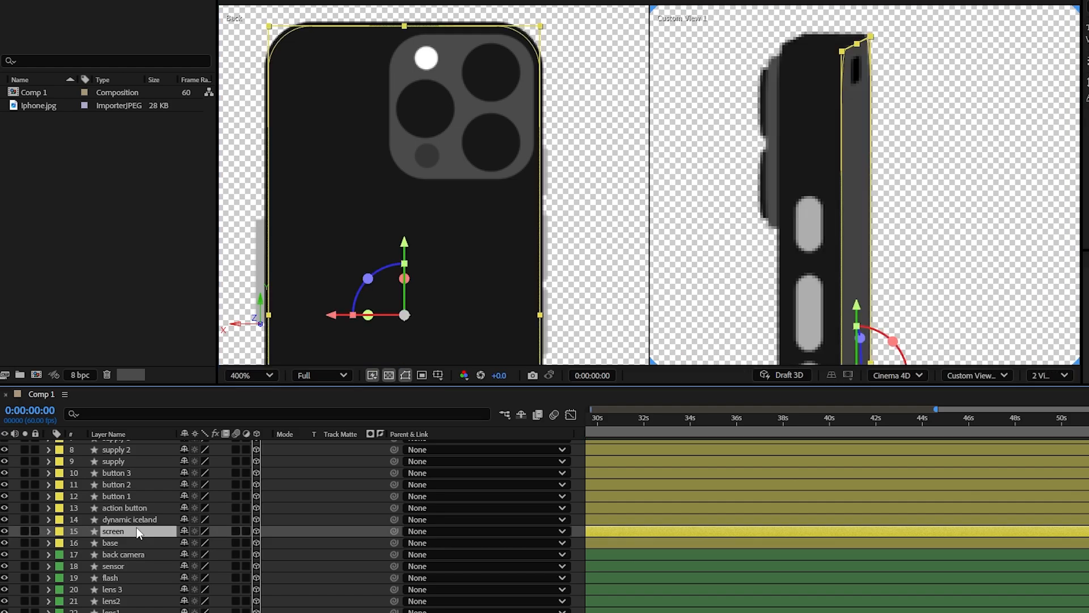
pyautogui.keyDown('shift'); pyautogui.click(137, 518); pyautogui.keyUp('shift')
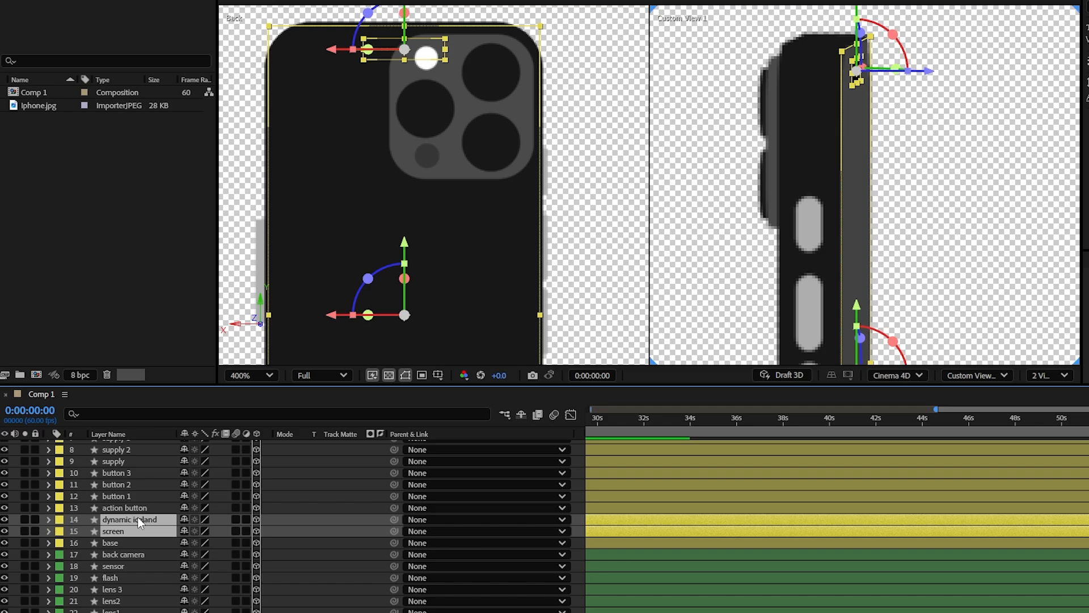
pyautogui.press('p')
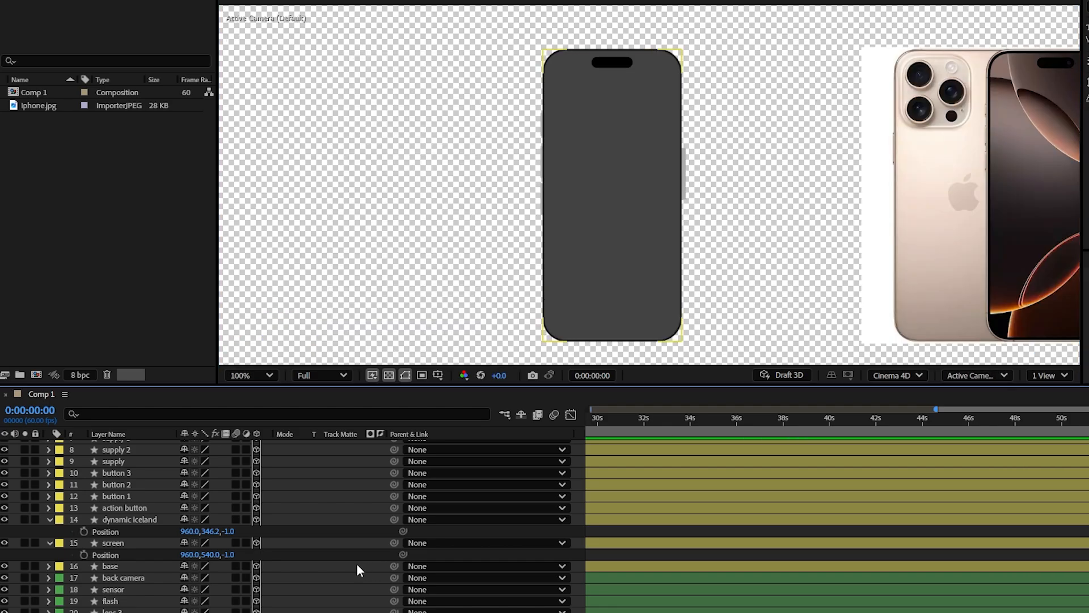
# Step: Pre-compose the screen layer and make the resulting composition layer 3D
pyautogui.click(170, 543)
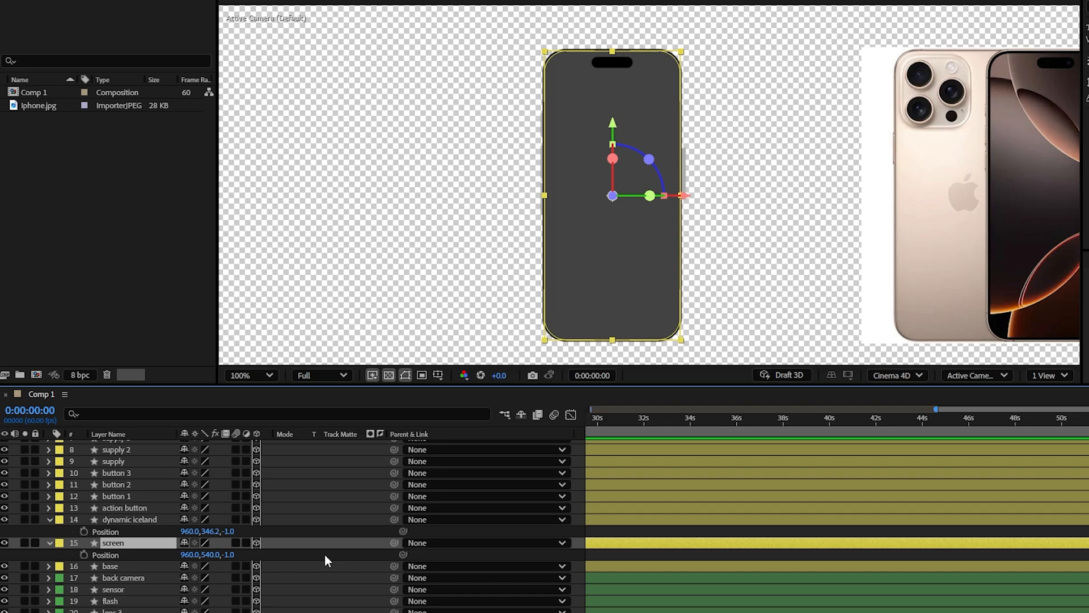
pyautogui.click(324, 554)
pyautogui.click(144, 547)
pyautogui.hotkey('ctrl', 'shift', 'c')
pyautogui.click(719, 380)
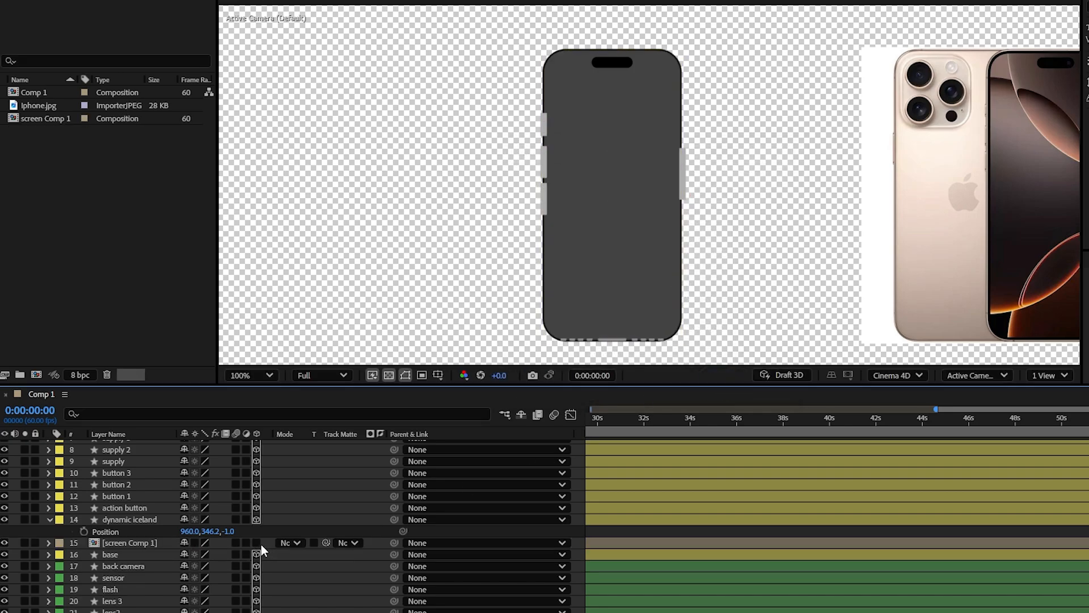
pyautogui.click(141, 543)
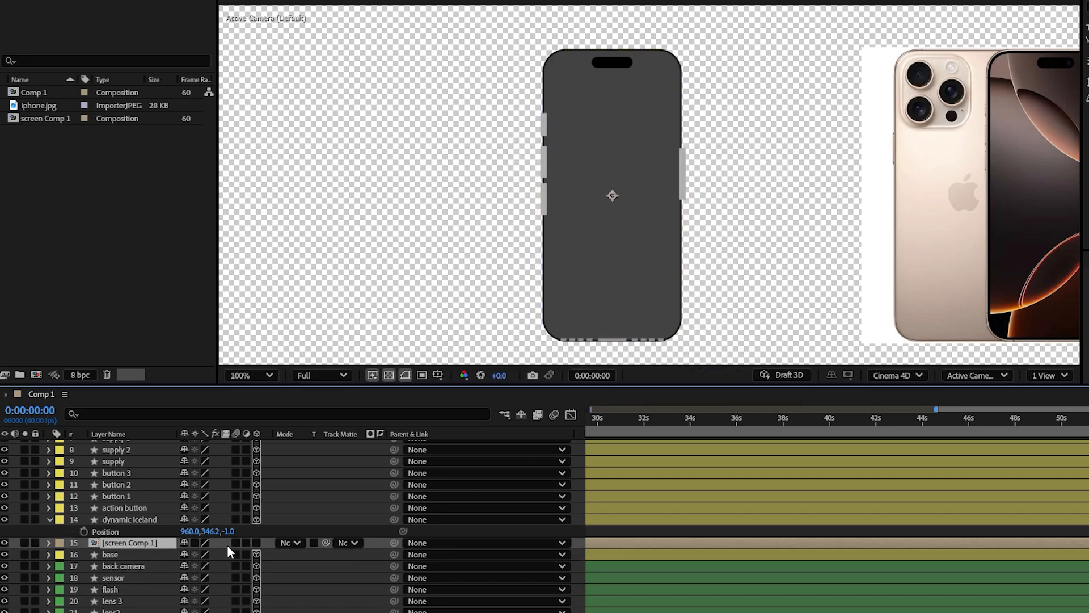
pyautogui.click(256, 542)
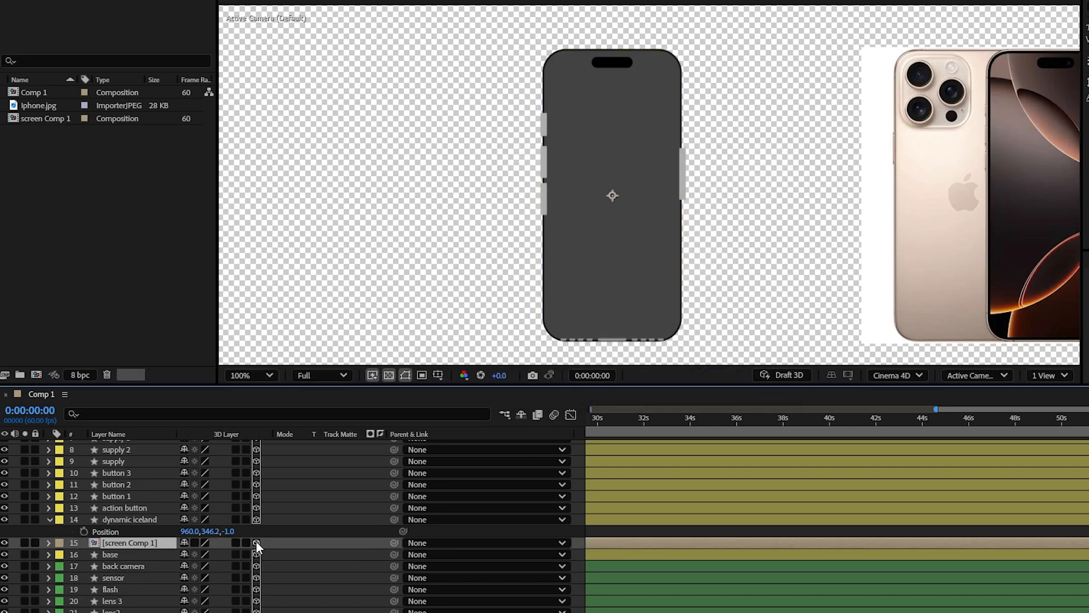
# Step: Place flexable.mp4 above the screen layer inside the screen composition, mute its audio, and scale it to 26%
pyautogui.doubleClick(152, 543)
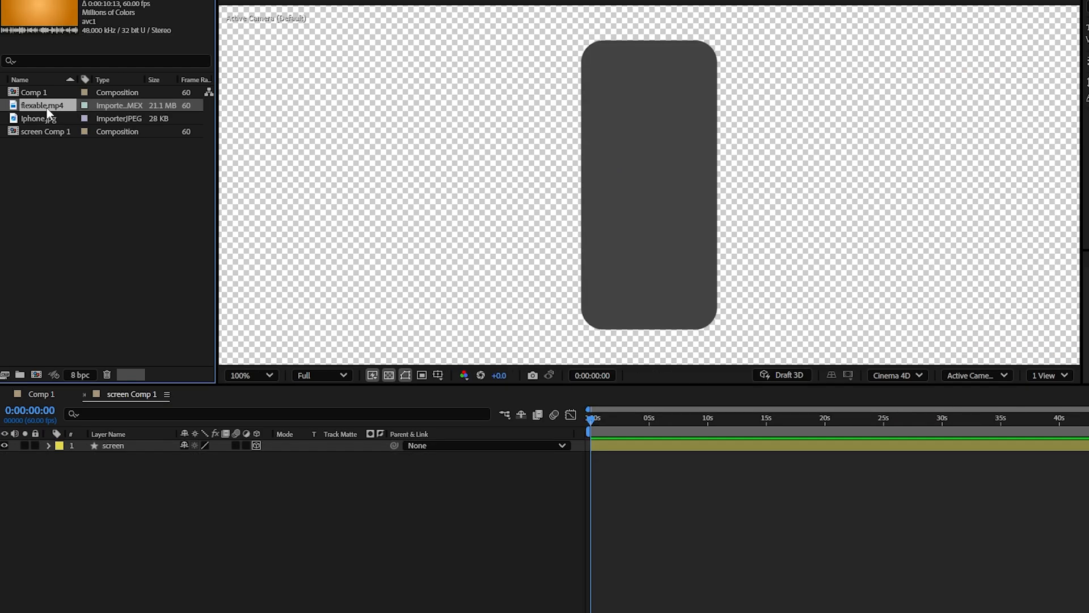
pyautogui.moveTo(47, 108); pyautogui.dragTo(155, 510)
pyautogui.hotkey('ctrl', ']')
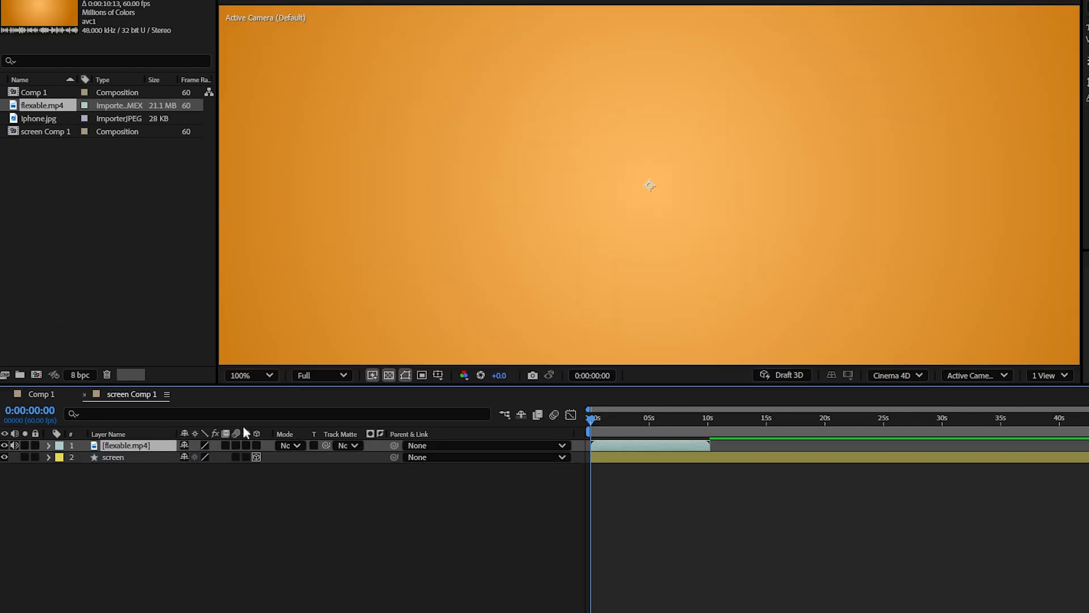
pyautogui.press('s')
pyautogui.click(14, 446)
pyautogui.moveTo(222, 458); pyautogui.dragTo(187, 458)
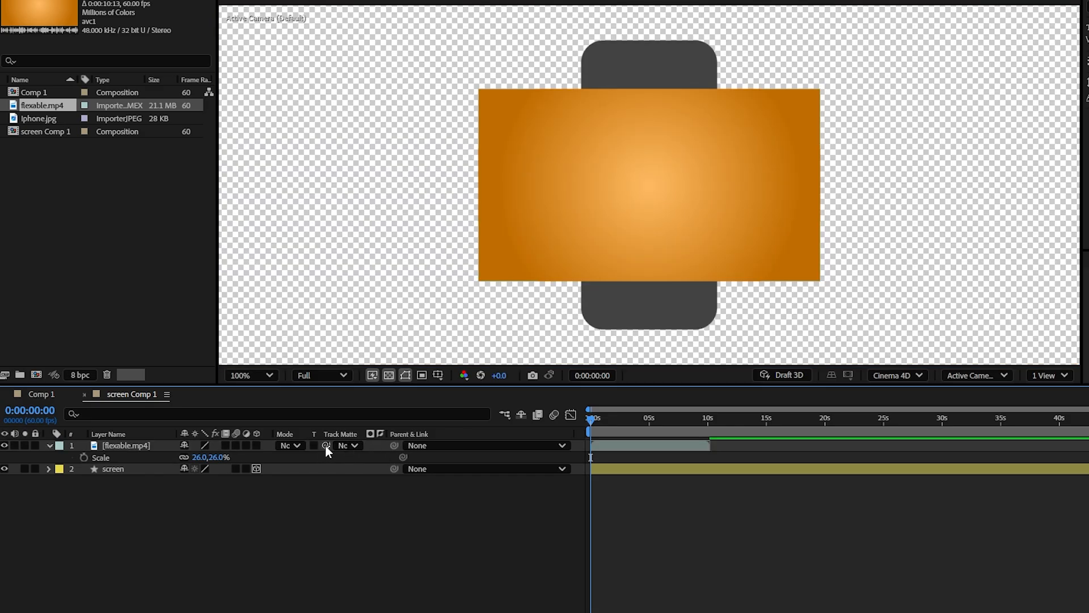
# Step: Use the screen layer as the track matte for flexable.mp4 and scale the video to 43% to fill the screen
pyautogui.moveTo(326, 445); pyautogui.dragTo(135, 471)
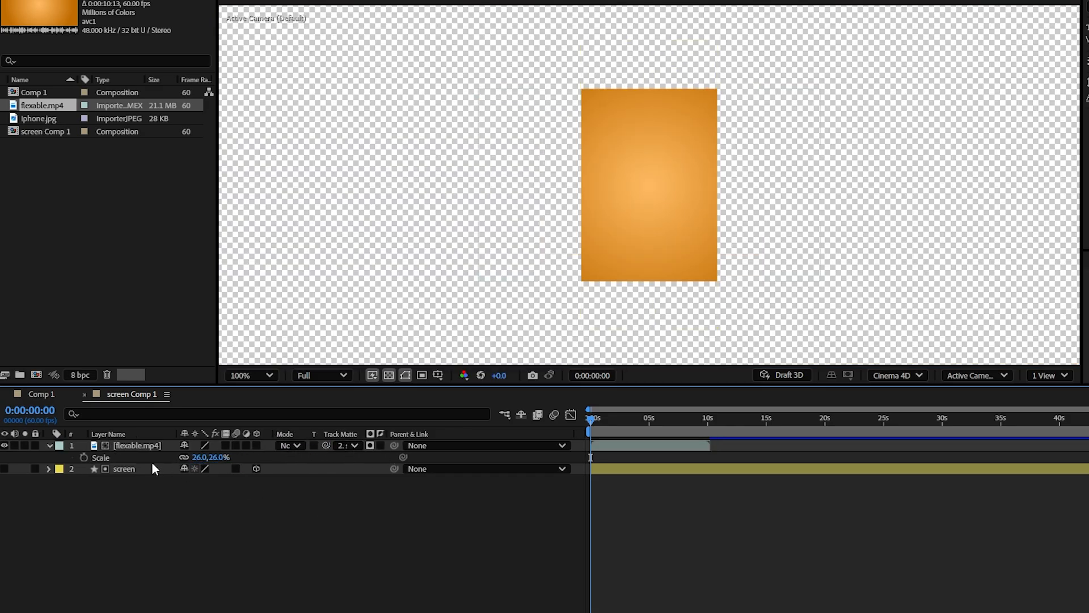
pyautogui.moveTo(593, 417); pyautogui.dragTo(621, 420)
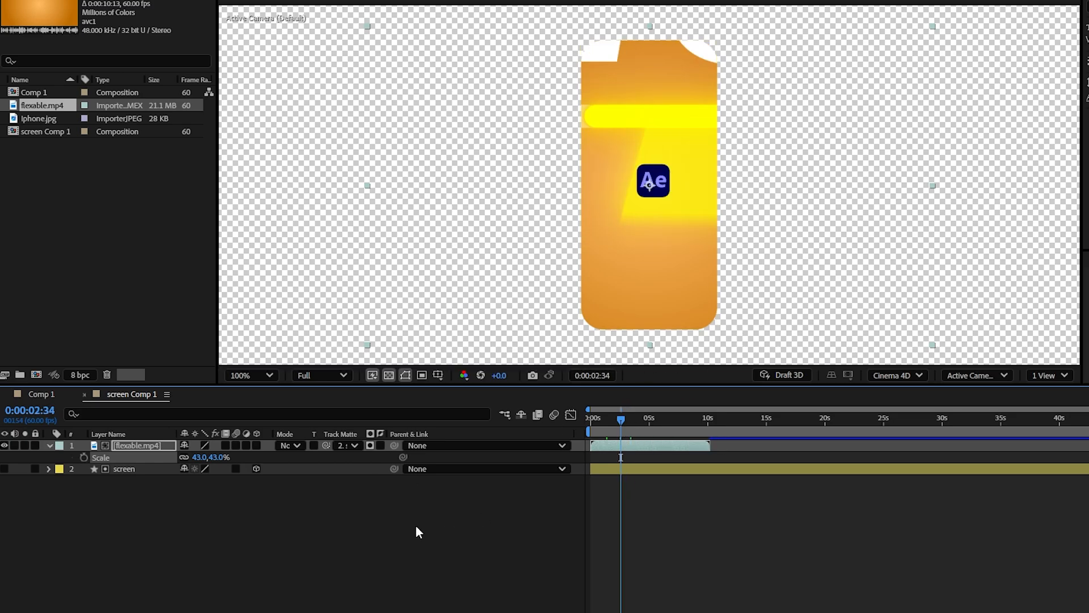
# Step: In Comp 1, set the Z position of the screen composition layer to -2.0 and of dynamic iceland to -3.0
pyautogui.click(53, 397)
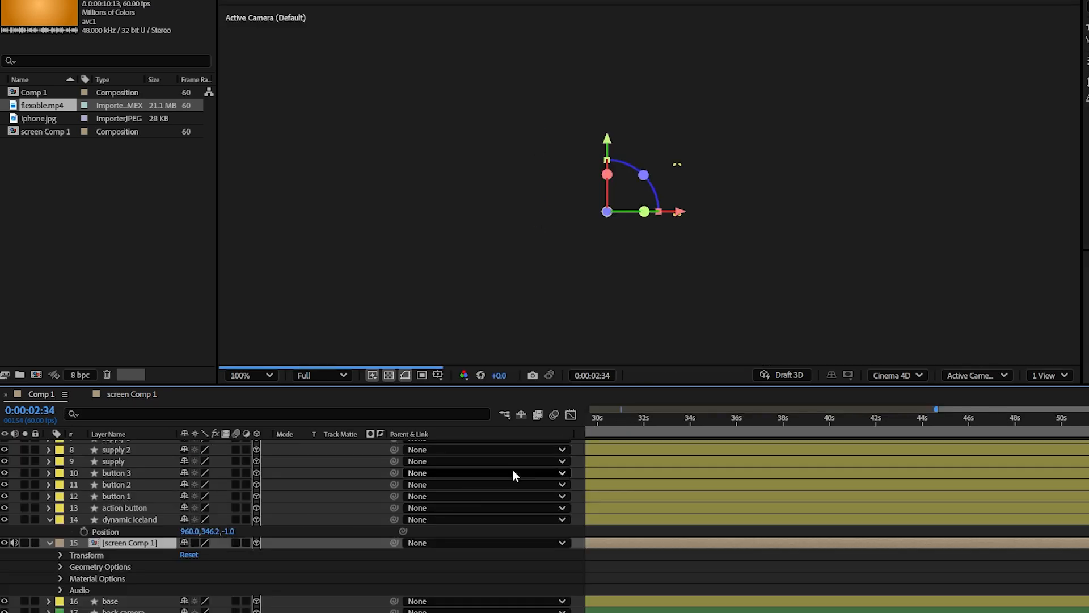
pyautogui.click(591, 584)
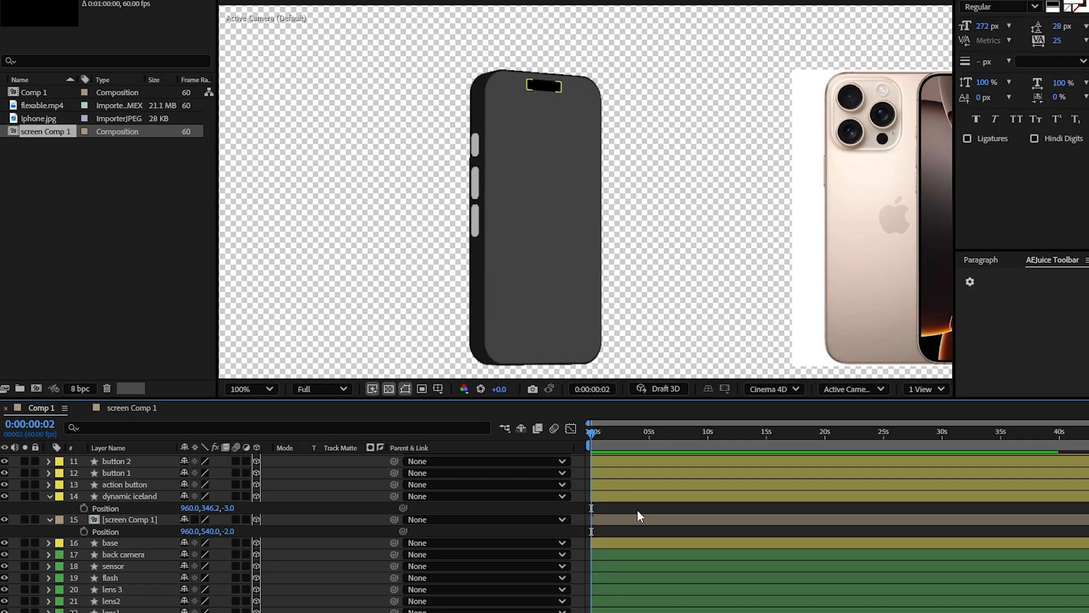
# Step: Rename Comp 1 to iphone in the project
pyautogui.click(35, 93)
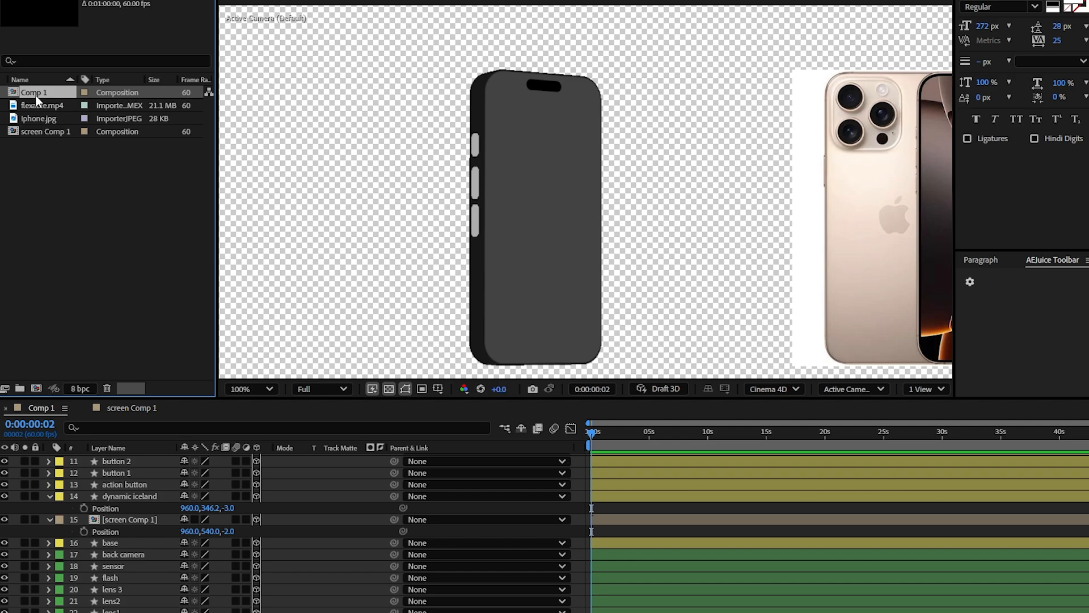
pyautogui.press('Return')
pyautogui.press('BackSpace')
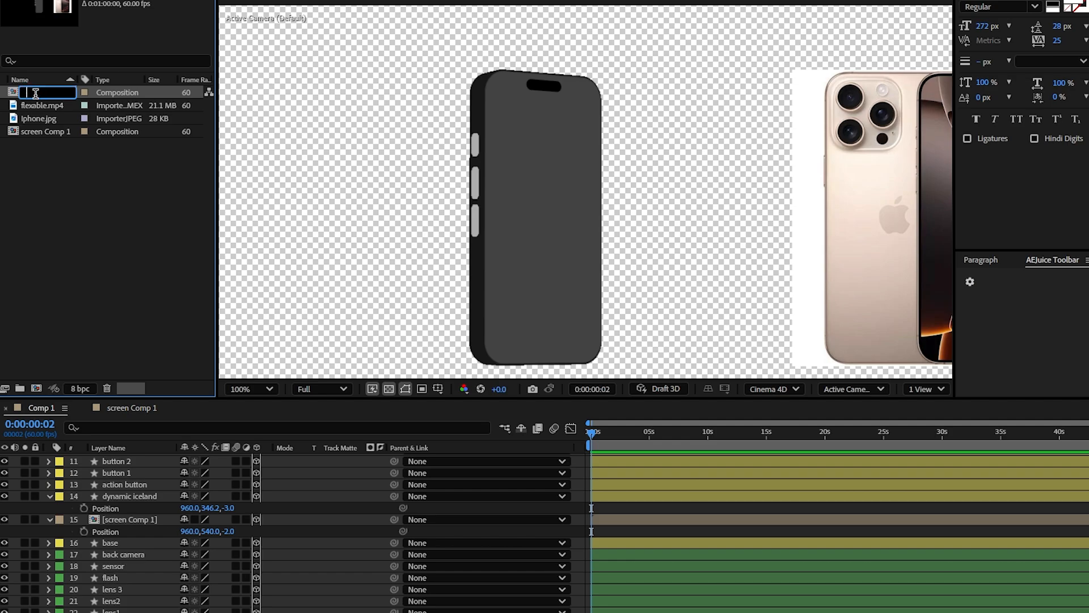
pyautogui.write('iphone')
pyautogui.press('Return')
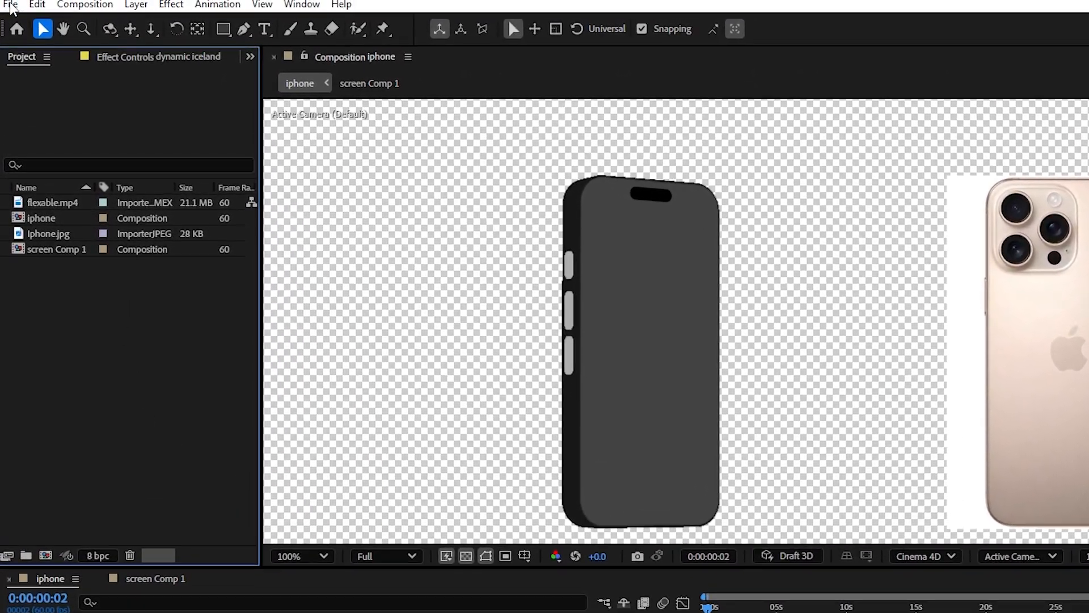
# Step: Create a new 1920 by 1080 composition named test at 60 frames per second
pyautogui.click(64, 11)
pyautogui.click(110, 28)
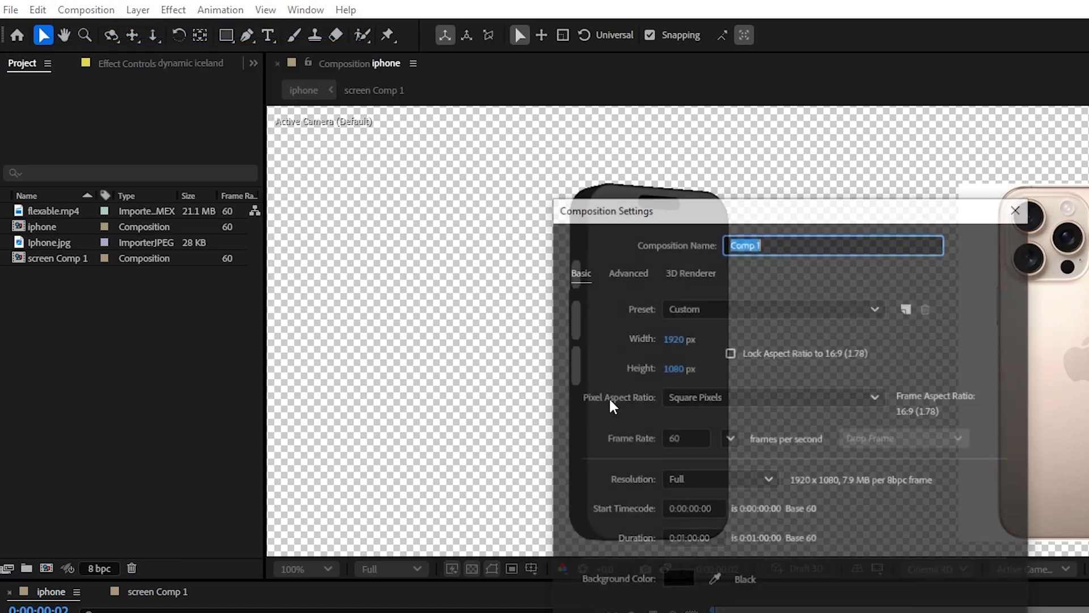
pyautogui.write('test')
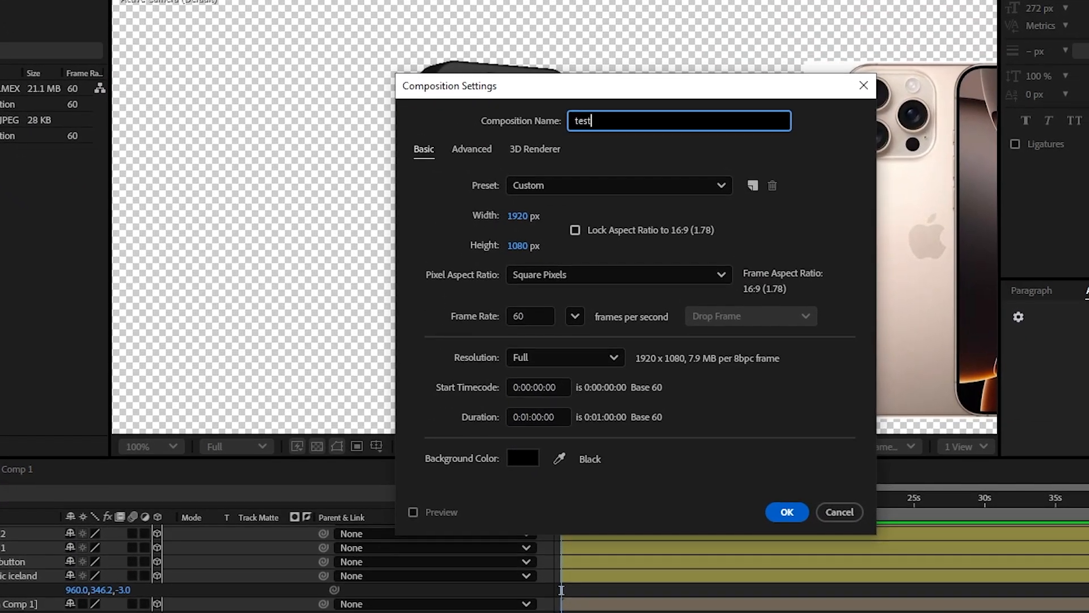
pyautogui.press('Return')
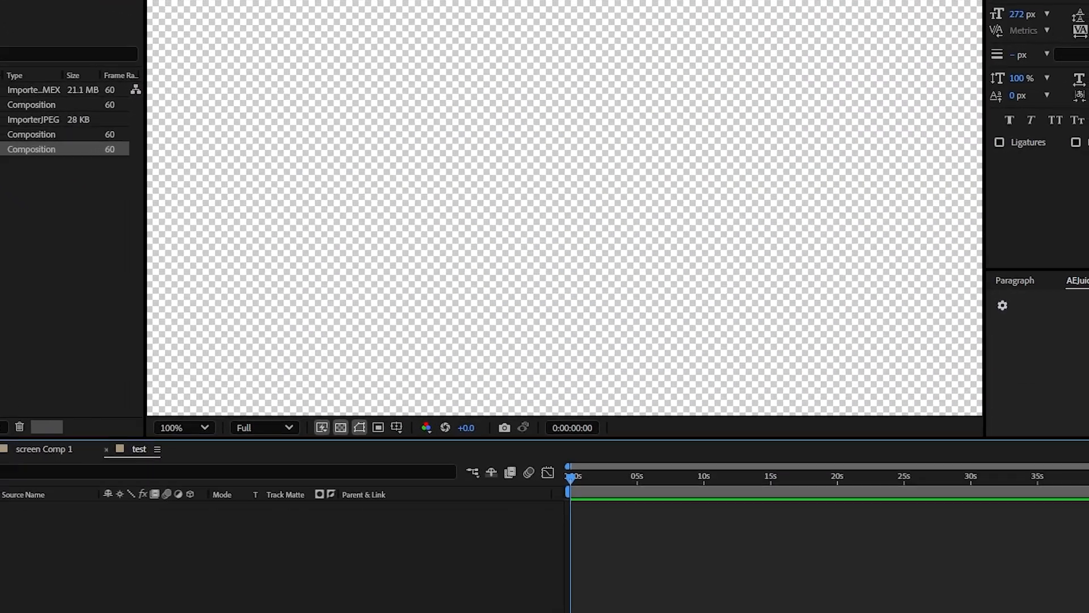
# Step: Add the iphone composition to test as a 3D layer and turn on its Collapse Transformations switch
pyautogui.moveTo(6, 104); pyautogui.dragTo(22, 534)
pyautogui.moveTo(623, 192); pyautogui.dragTo(596, 195)
pyautogui.click(451, 599)
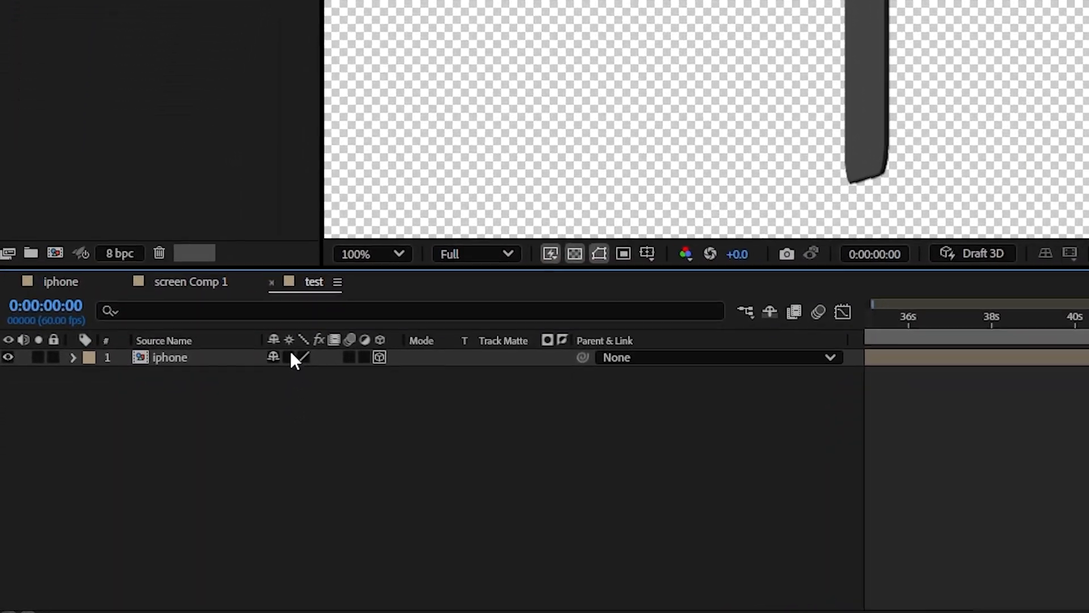
pyautogui.click(291, 355)
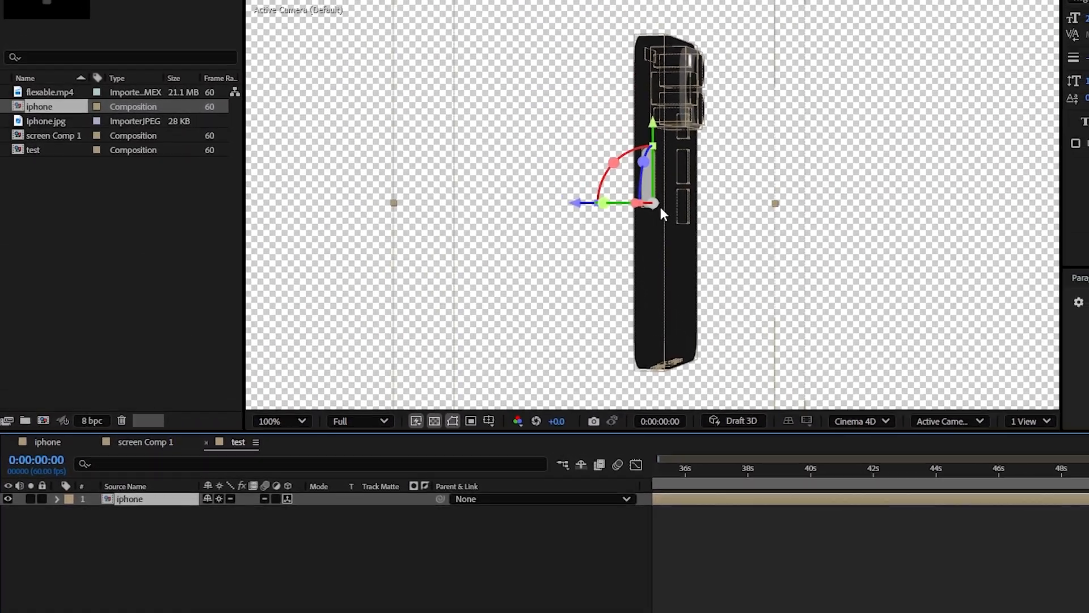
# Step: Show the iphone layer's rotation properties and rotate the phone in 3D to show its front and side
pyautogui.press('r')
pyautogui.moveTo(603, 203); pyautogui.dragTo(623, 152)
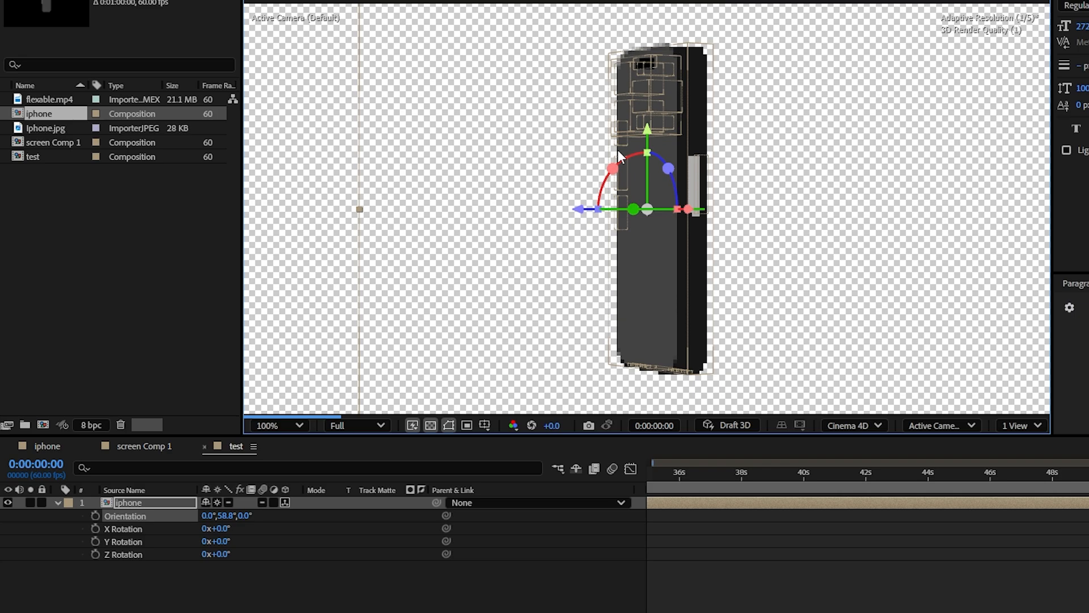
pyautogui.moveTo(633, 210); pyautogui.dragTo(618, 162)
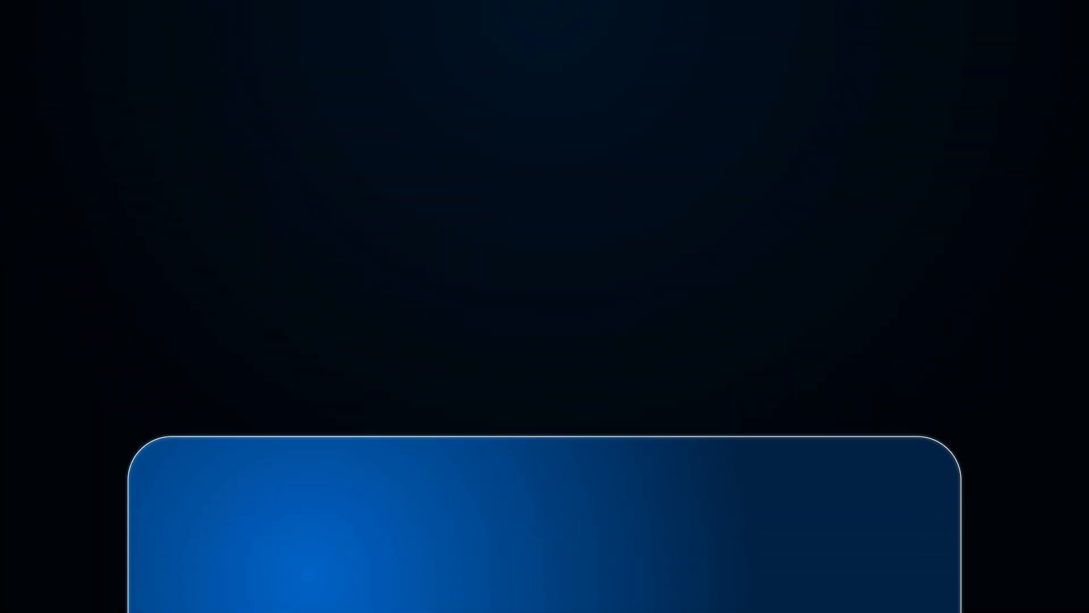